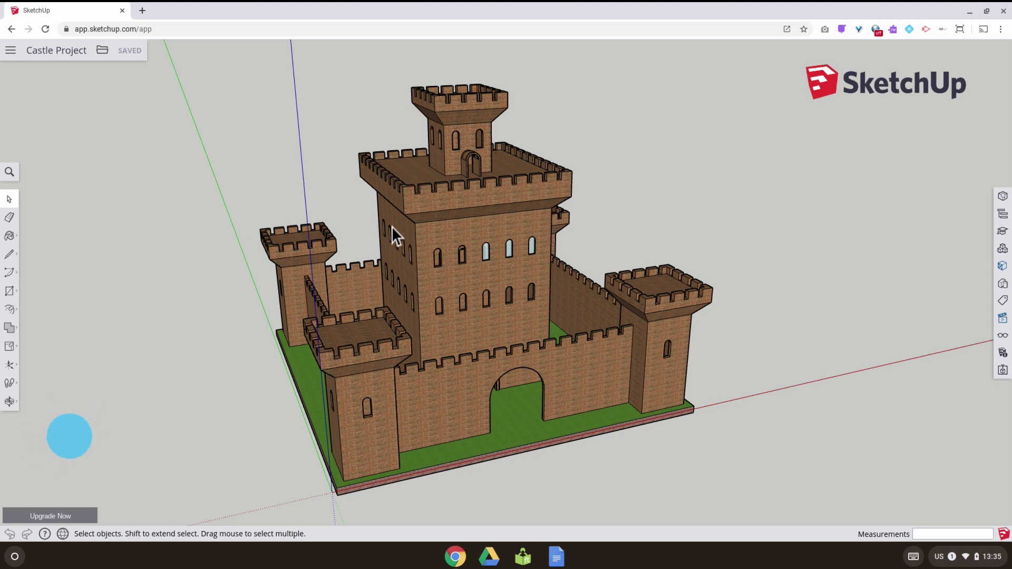
# Step: Orbit the castle model around to a right-front view
pyautogui.press('o')
pyautogui.moveTo(422, 271); pyautogui.dragTo(343, 282)
pyautogui.press('space')
pyautogui.moveTo(512, 307); pyautogui.dragTo(591, 330, button='middle')
pyautogui.moveTo(525, 325); pyautogui.dragTo(390, 294, button='middle')
pyautogui.moveTo(477, 299); pyautogui.dragTo(372, 306, button='middle')
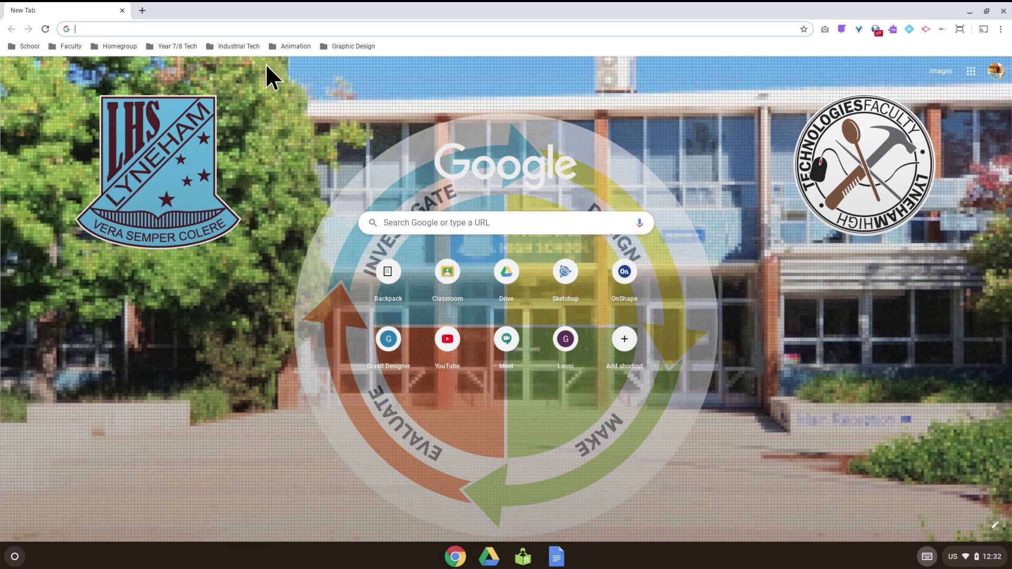
# Step: Go to app.sketchup.com to load the SketchUp for Web Home page
pyautogui.click(321, 25)
pyautogui.write('app.sketchup.com')
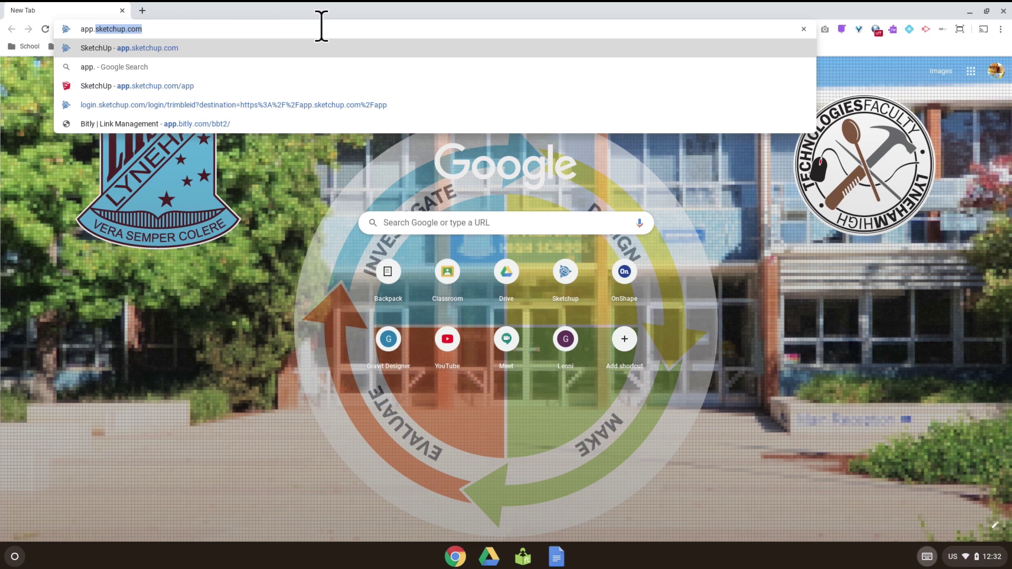
pyautogui.press('Return')
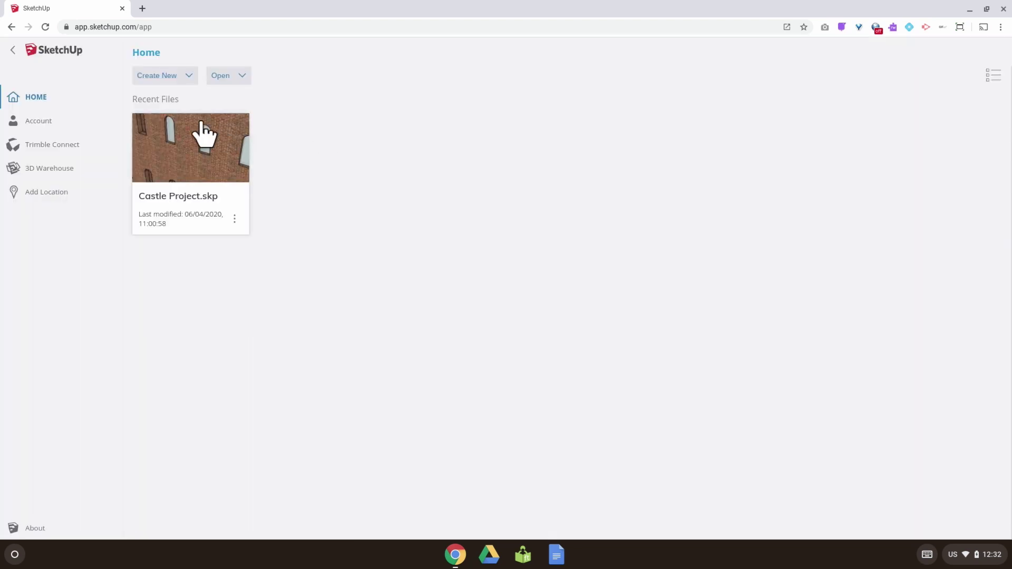
# Step: Sign out of the SketchUp account from the Account page and confirm
pyautogui.click(41, 127)
pyautogui.click(580, 412)
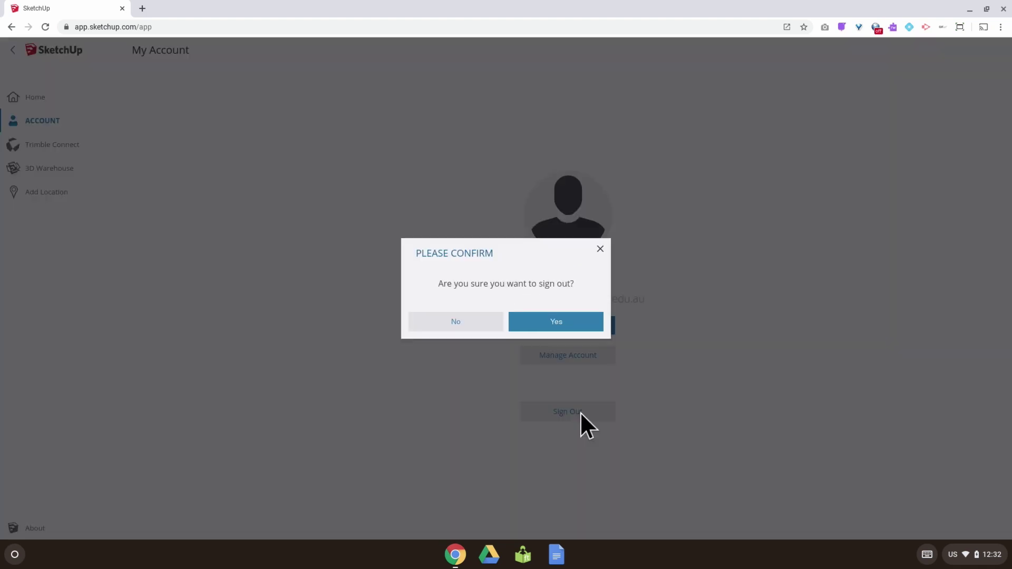
pyautogui.click(531, 314)
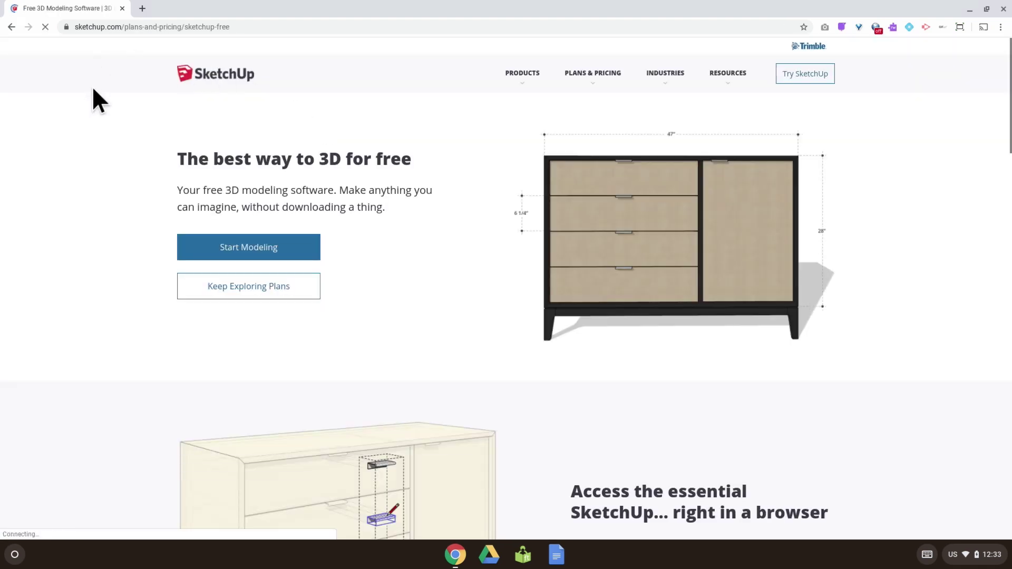
# Step: Return to app.sketchup.com and sign back in with Google
pyautogui.click(138, 27)
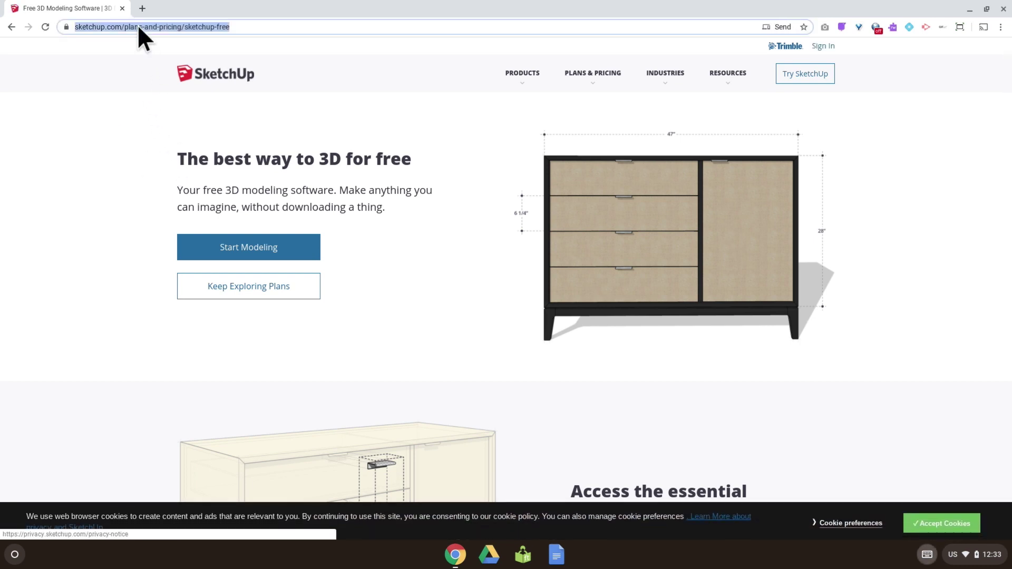
pyautogui.write('app.')
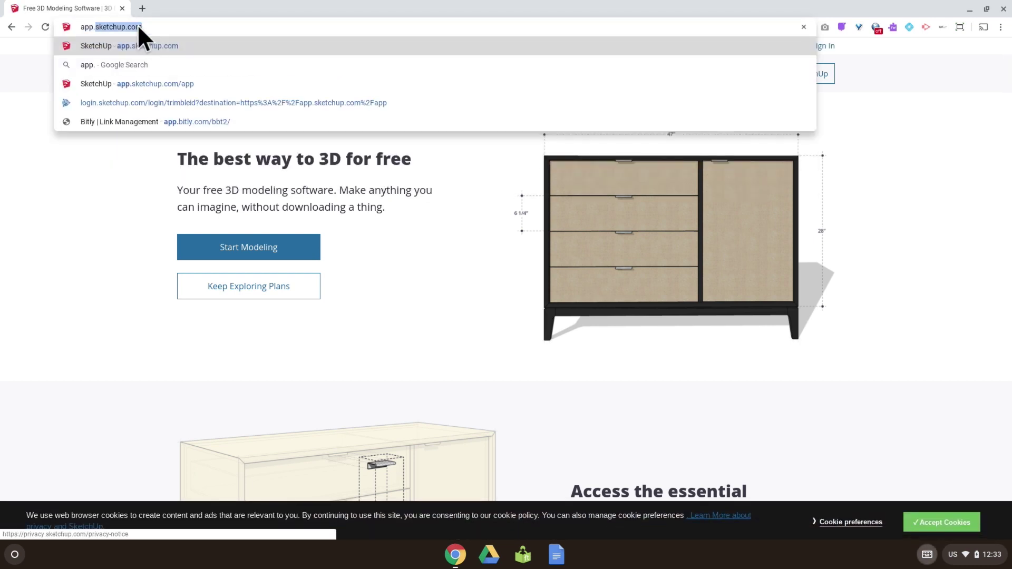
pyautogui.press('Return')
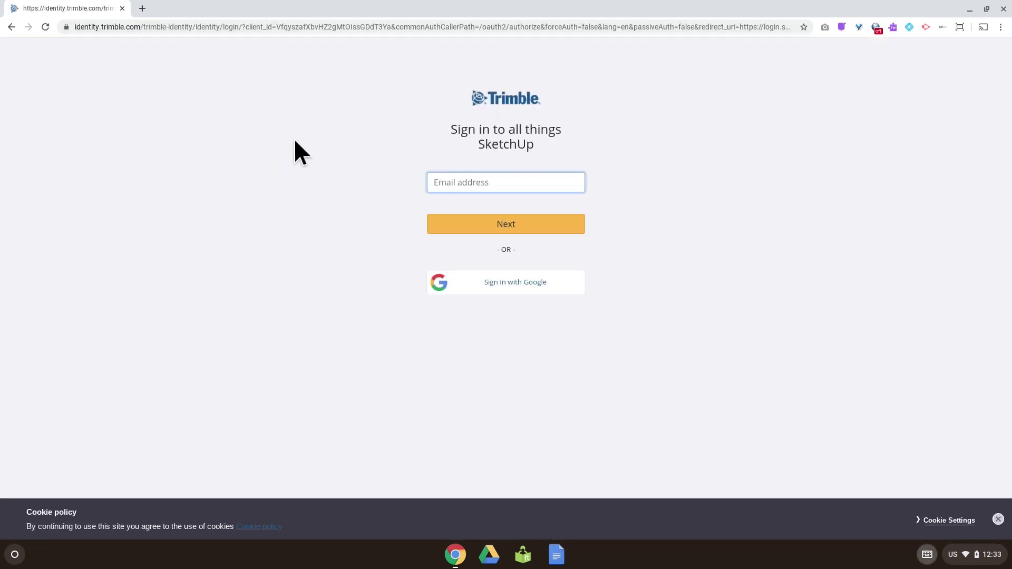
pyautogui.click(505, 288)
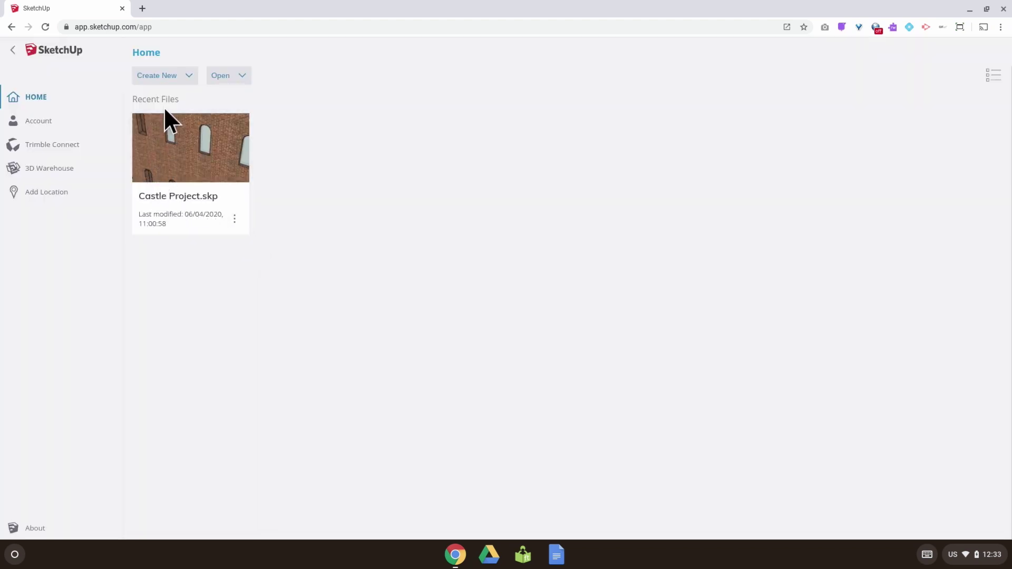
# Step: Start a new Untitled model from Simple Template - Meters, then return to Home's template list
pyautogui.click(160, 77)
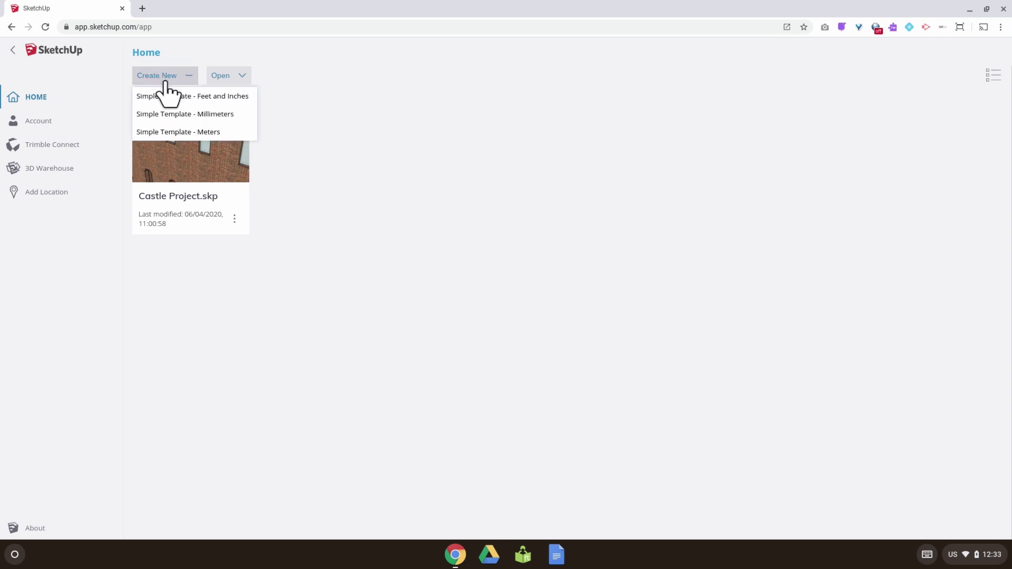
pyautogui.click(172, 133)
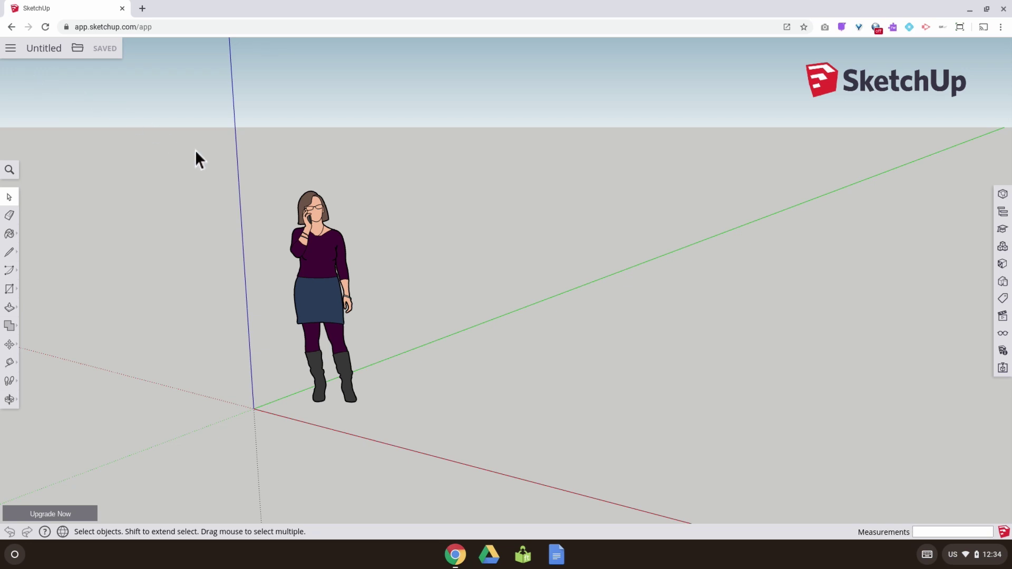
pyautogui.moveTo(364, 260); pyautogui.dragTo(442, 279, button='middle')
pyautogui.click(10, 48)
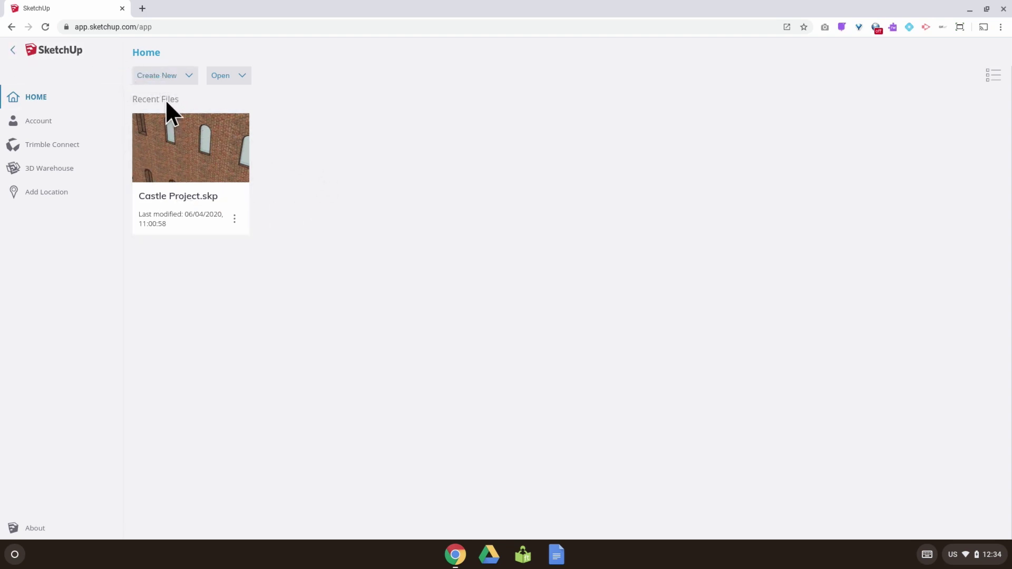
pyautogui.click(189, 75)
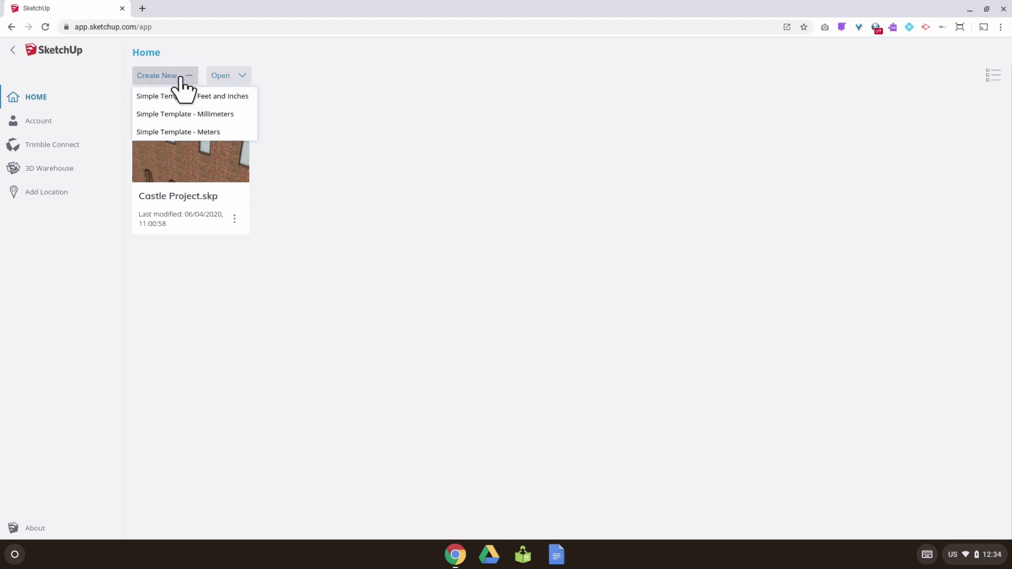
# Step: Open a new Meters model and move the person figure to the left of the origin
pyautogui.click(183, 131)
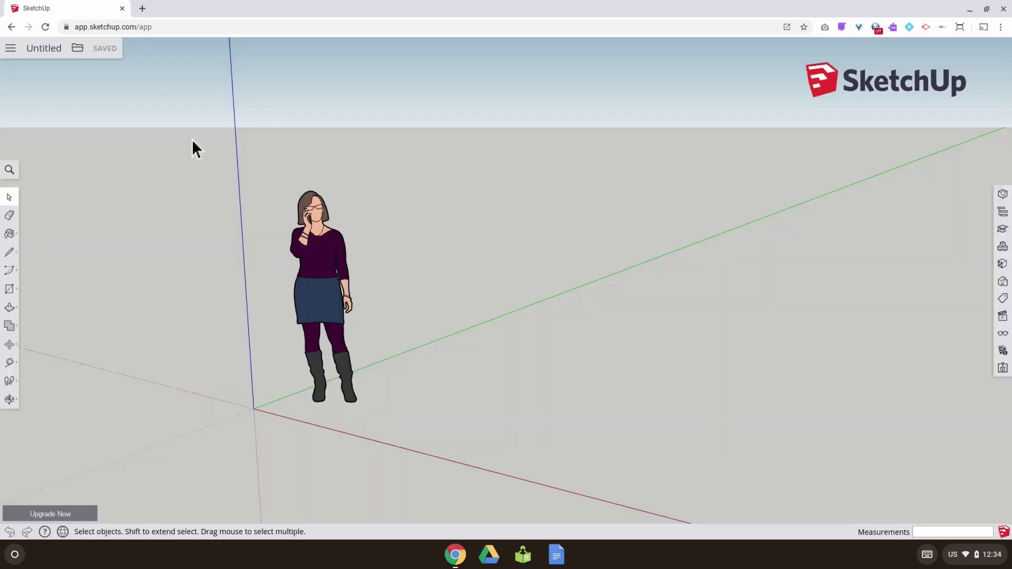
pyautogui.moveTo(394, 284); pyautogui.dragTo(344, 281, button='middle')
pyautogui.click(344, 281)
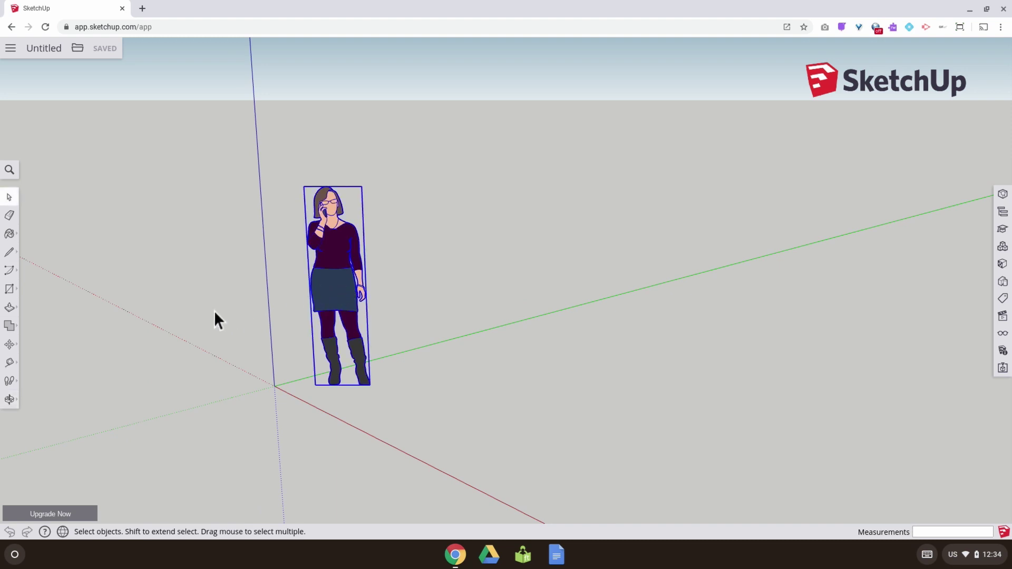
pyautogui.click(13, 346)
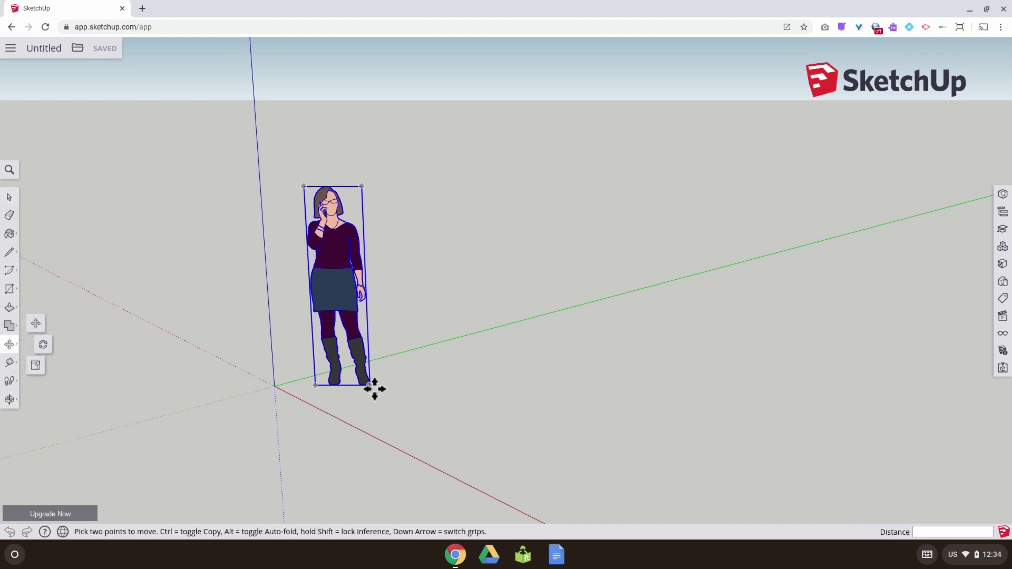
pyautogui.moveTo(371, 387); pyautogui.dragTo(330, 385)
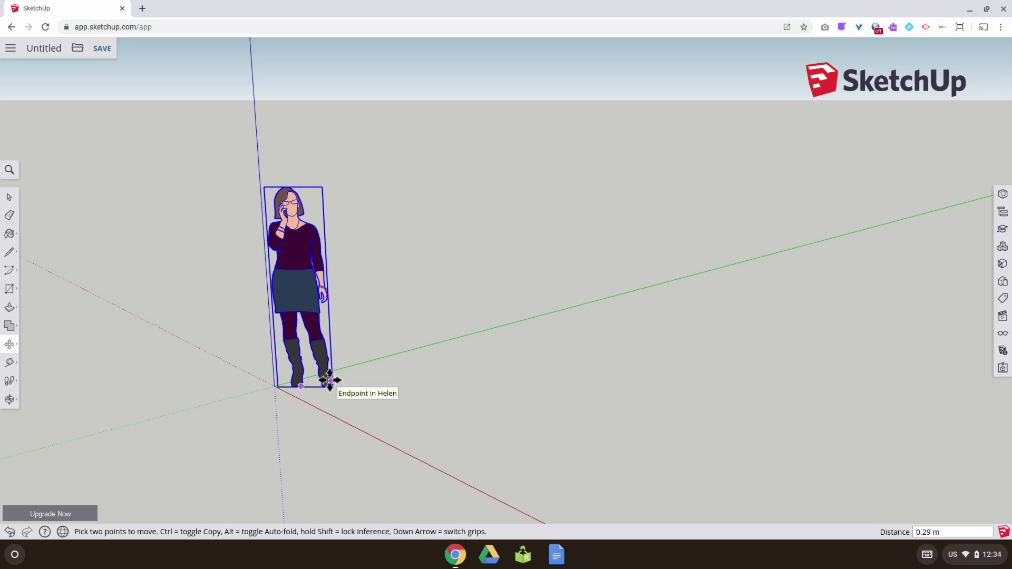
pyautogui.moveTo(330, 381); pyautogui.dragTo(228, 384)
pyautogui.moveTo(248, 354); pyautogui.dragTo(290, 363, button='middle')
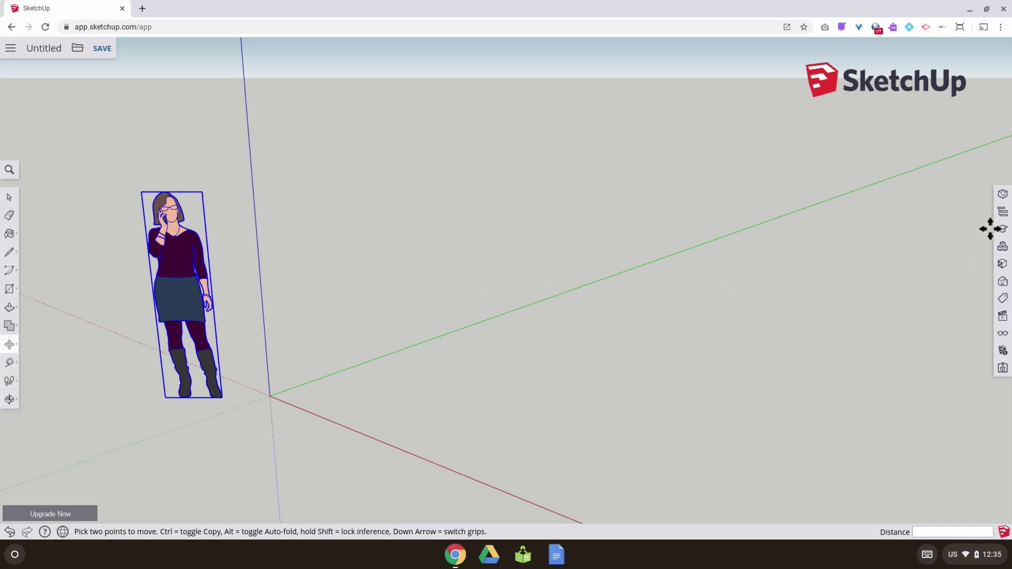
pyautogui.click(11, 204)
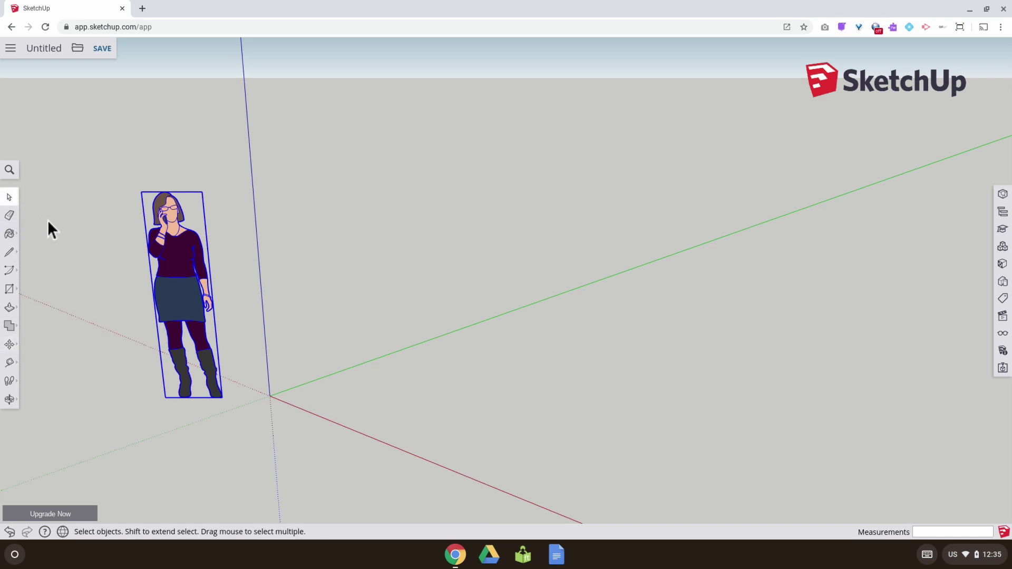
pyautogui.click(10, 171)
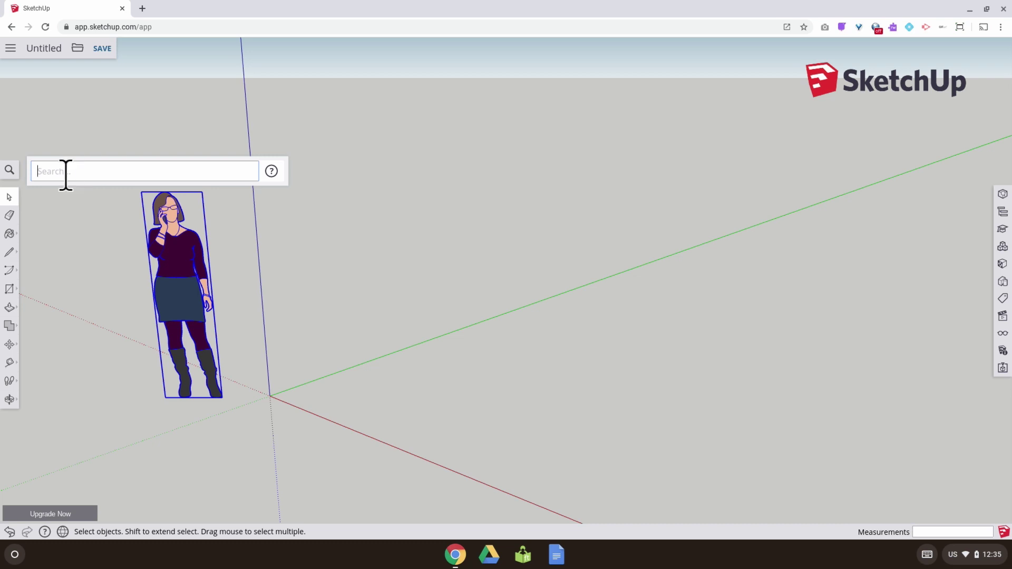
pyautogui.click(11, 175)
pyautogui.click(11, 175)
pyautogui.write('pu')
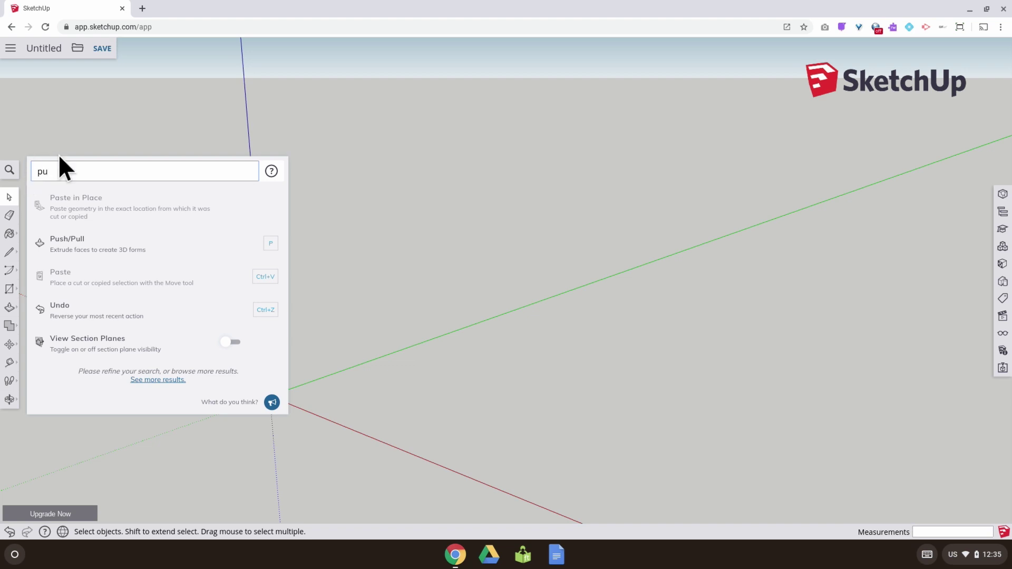
pyautogui.click(9, 173)
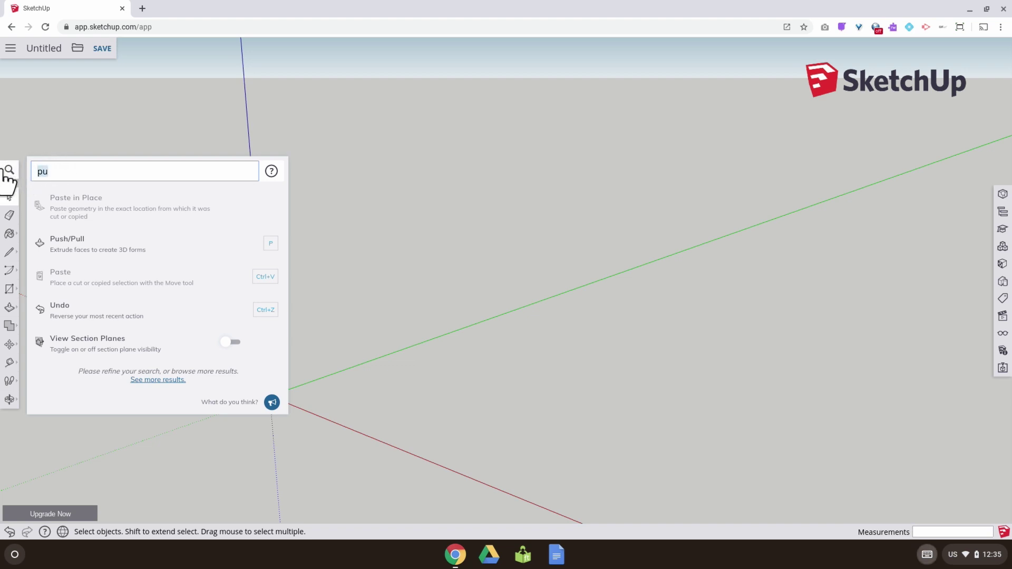
pyautogui.write('cir')
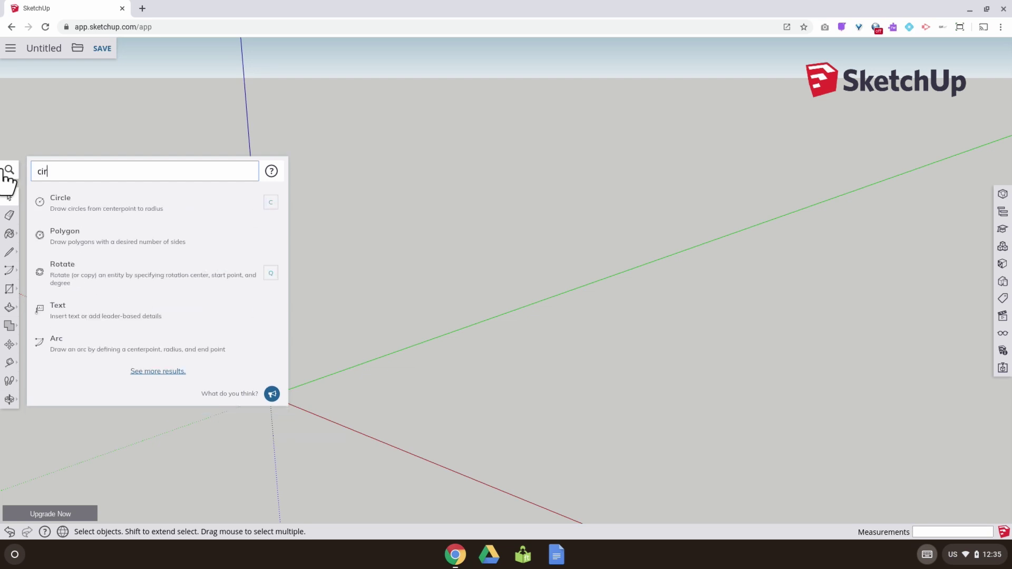
pyautogui.click(154, 88)
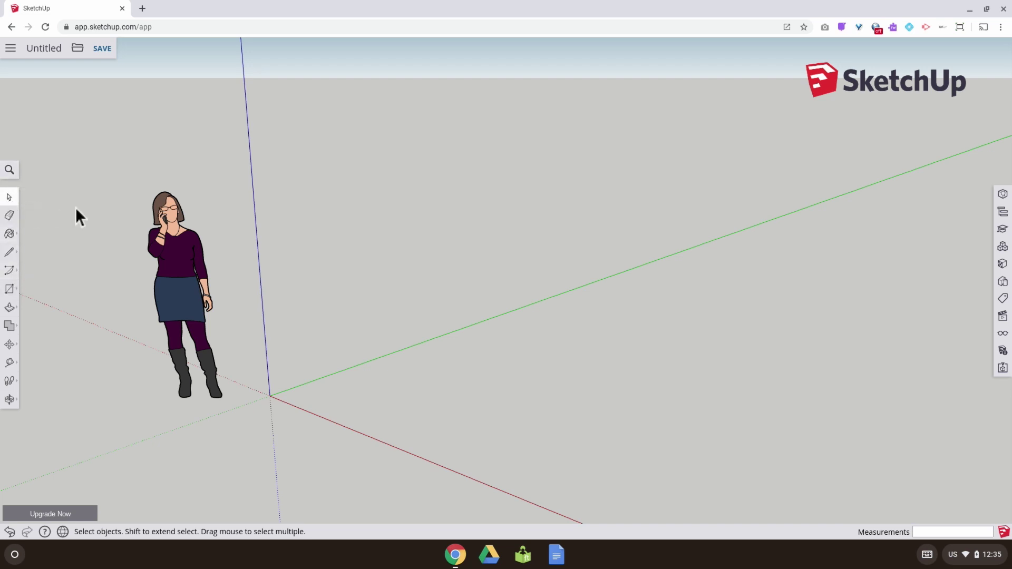
# Step: Erase the woman figure, undo to restore it, and open the Materials panel
pyautogui.click(181, 282)
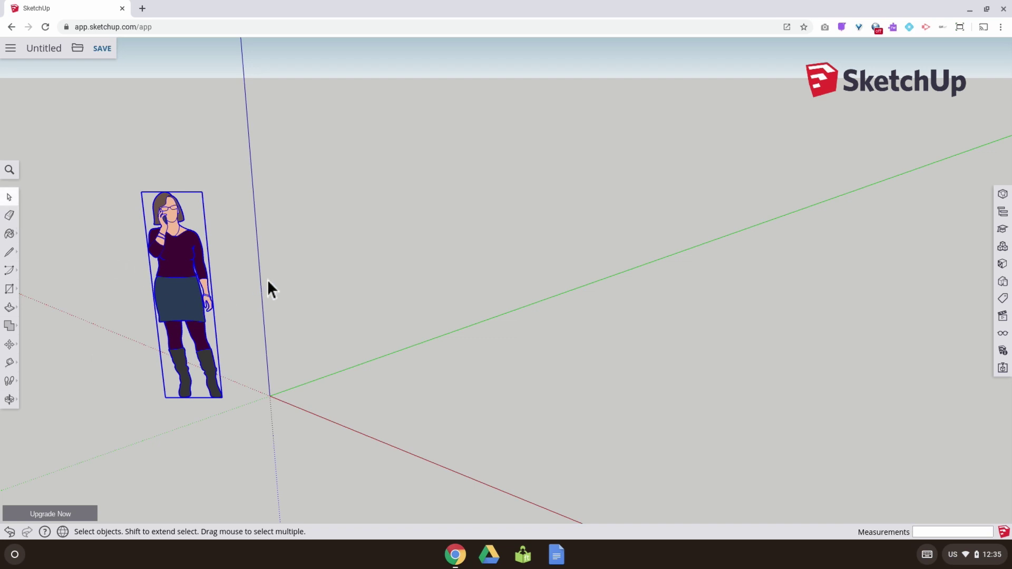
pyautogui.click(250, 236)
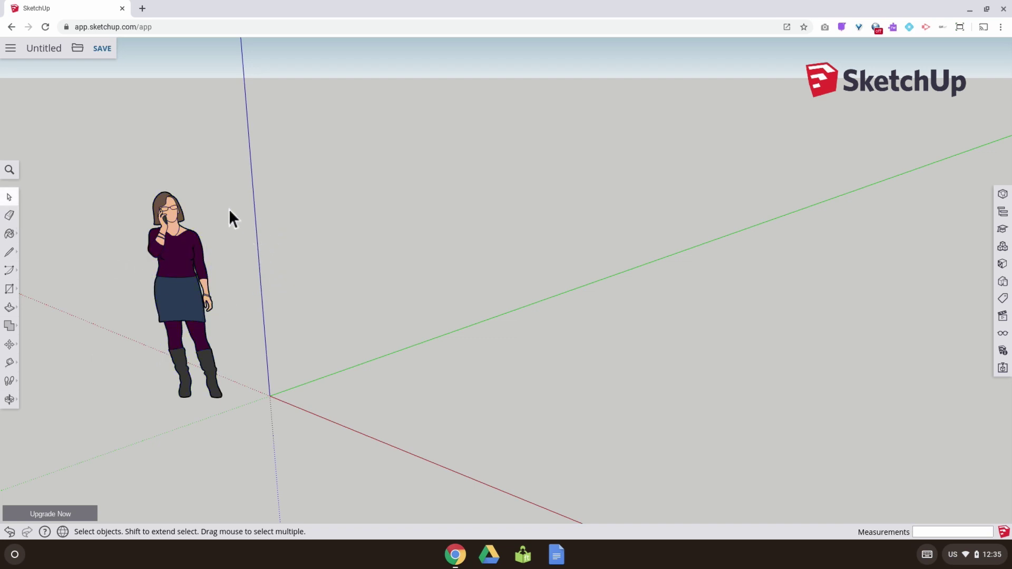
pyautogui.click(189, 253)
pyautogui.click(8, 215)
pyautogui.click(209, 240)
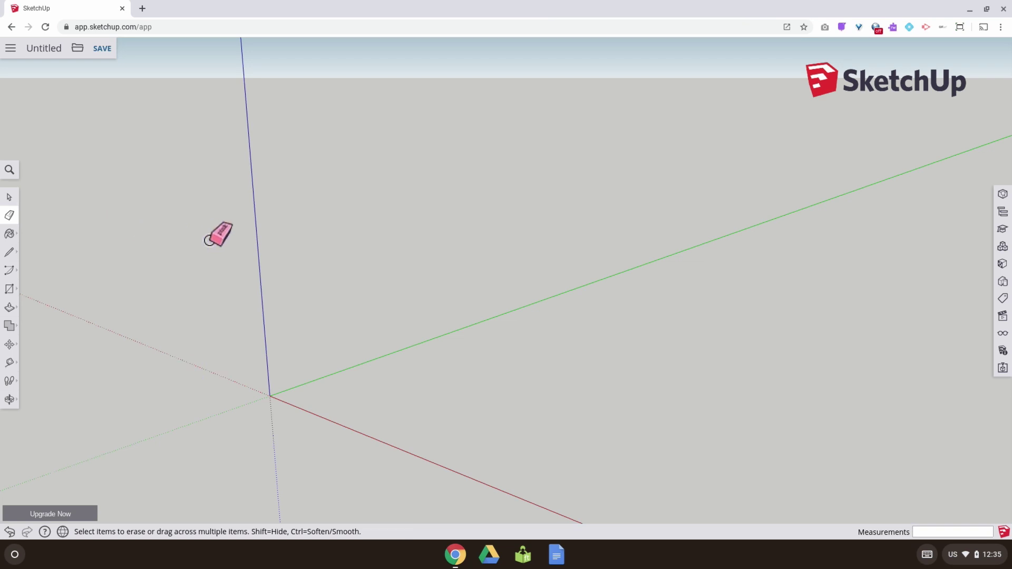
pyautogui.hotkey('ctrl', 'z')
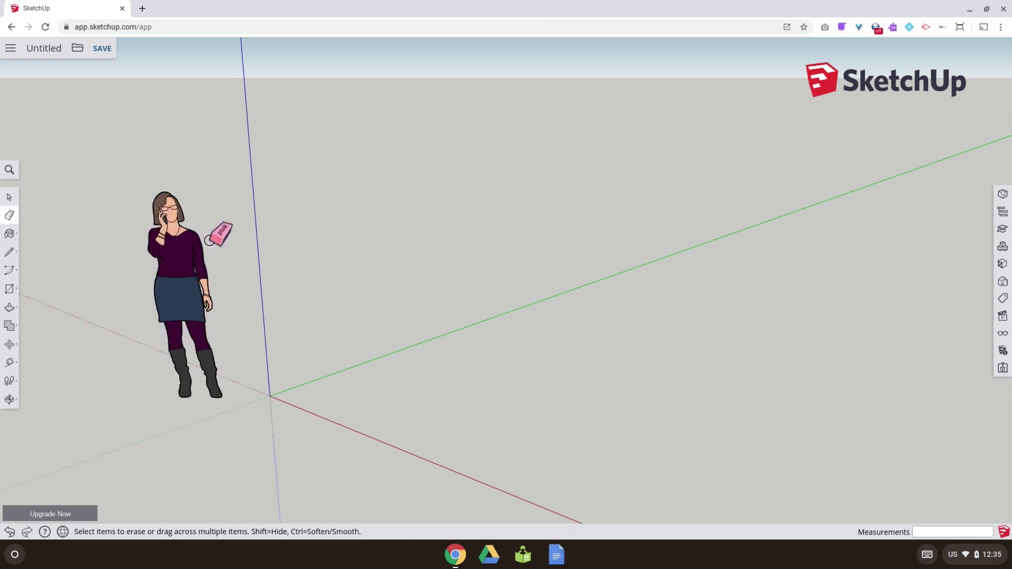
pyautogui.click(9, 233)
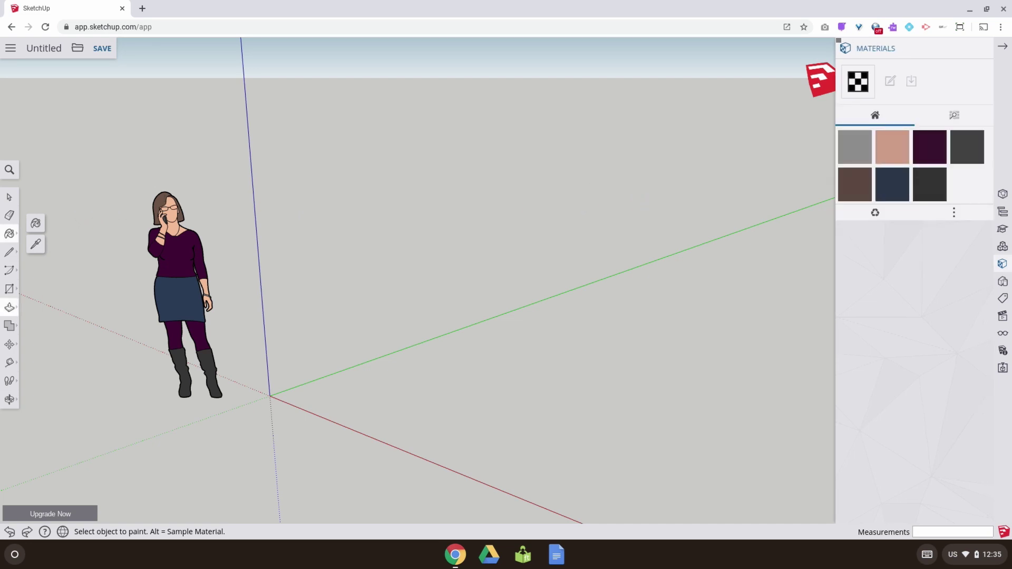
pyautogui.click(9, 252)
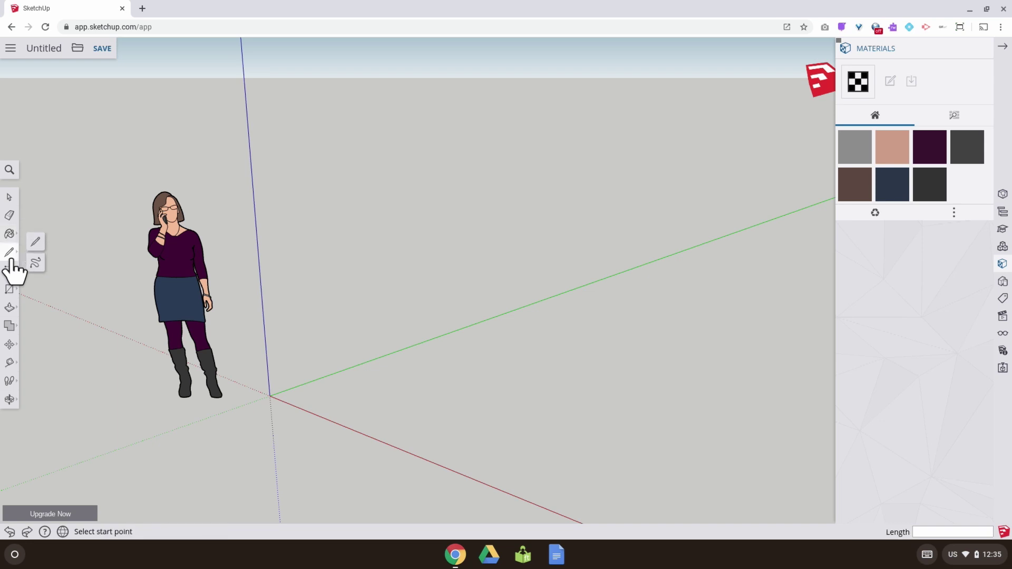
pyautogui.click(35, 243)
pyautogui.click(55, 265)
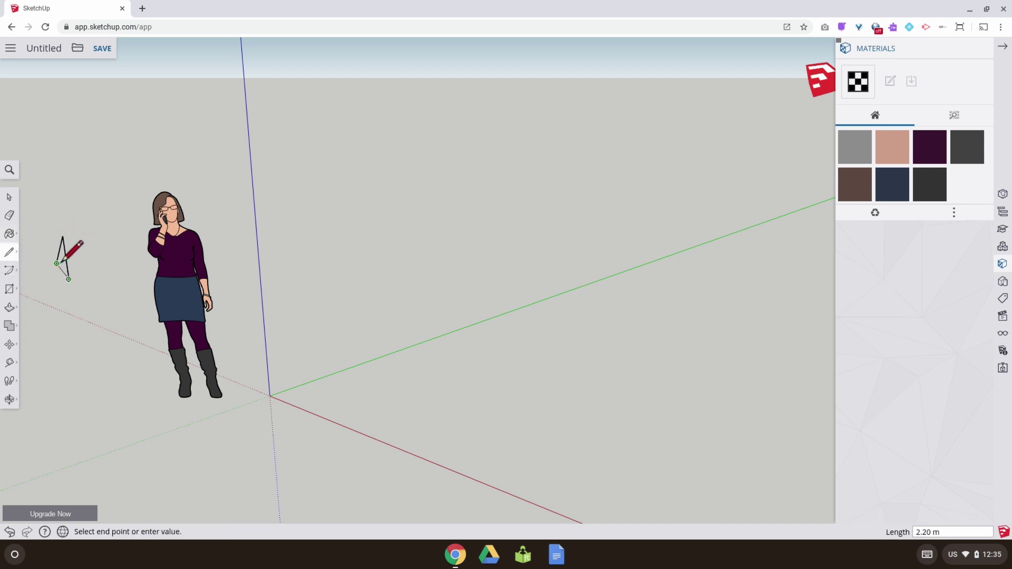
pyautogui.click(62, 260)
pyautogui.click(9, 198)
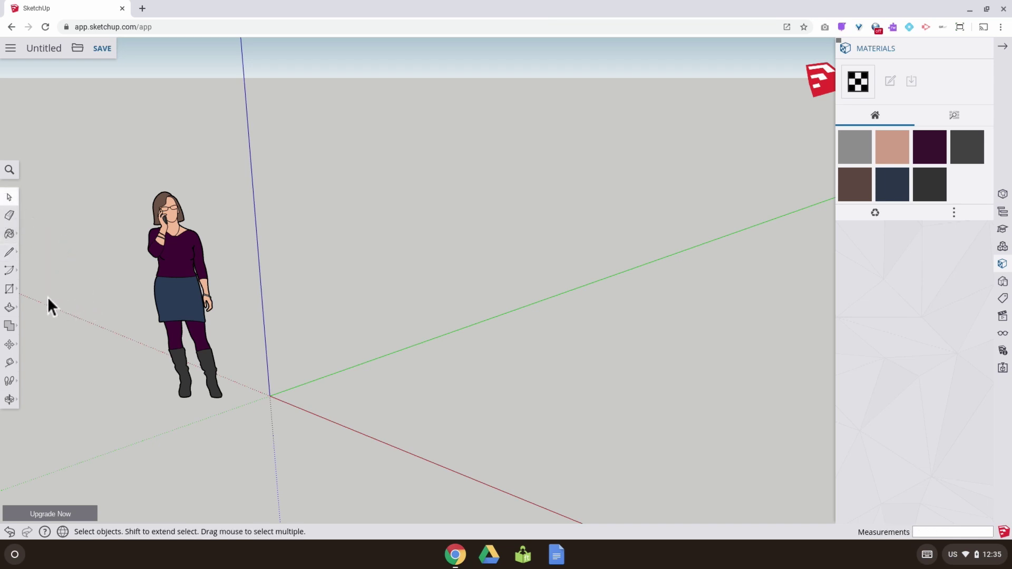
pyautogui.click(11, 253)
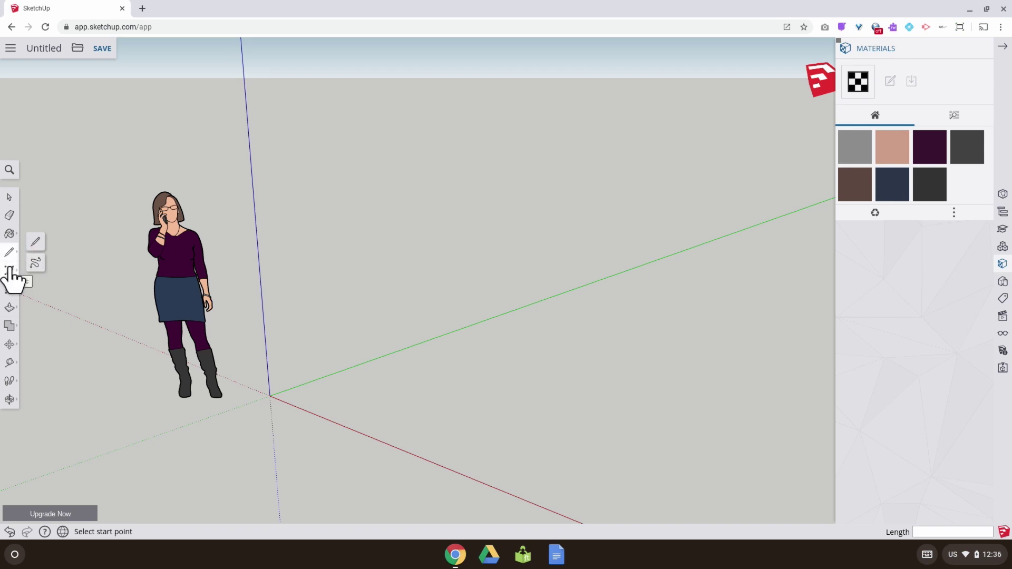
pyautogui.click(9, 270)
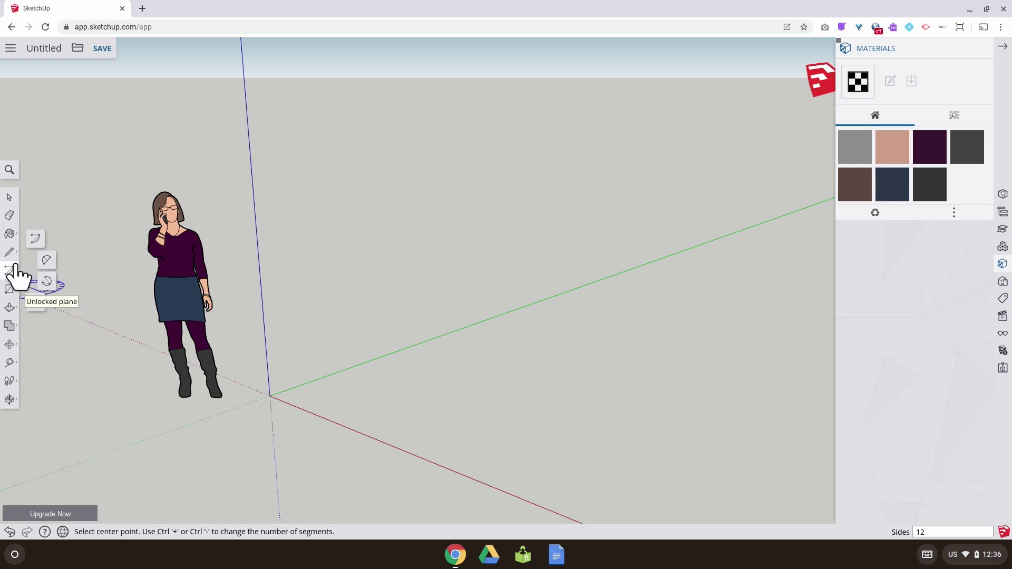
pyautogui.click(16, 249)
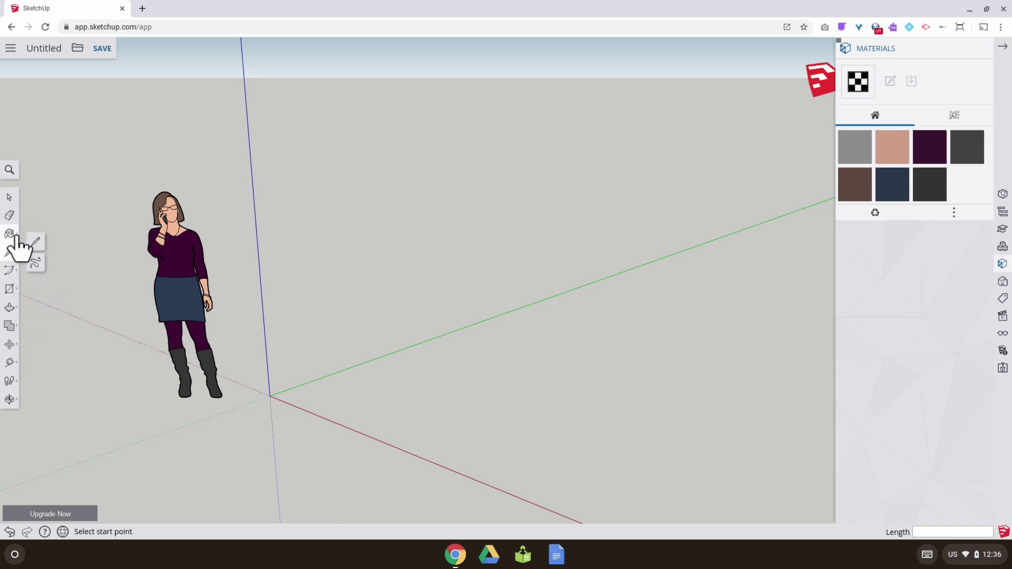
pyautogui.click(15, 235)
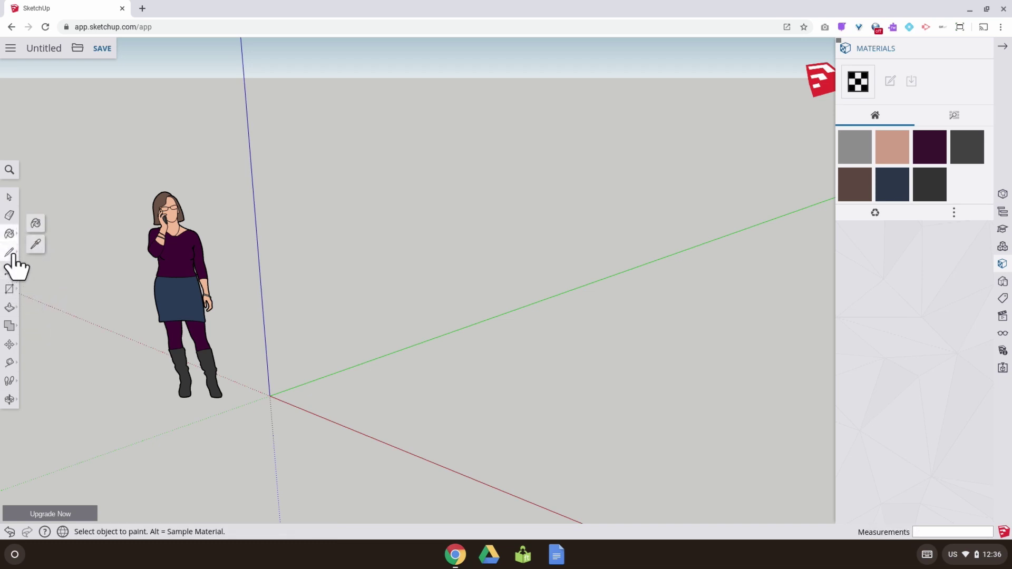
pyautogui.click(13, 255)
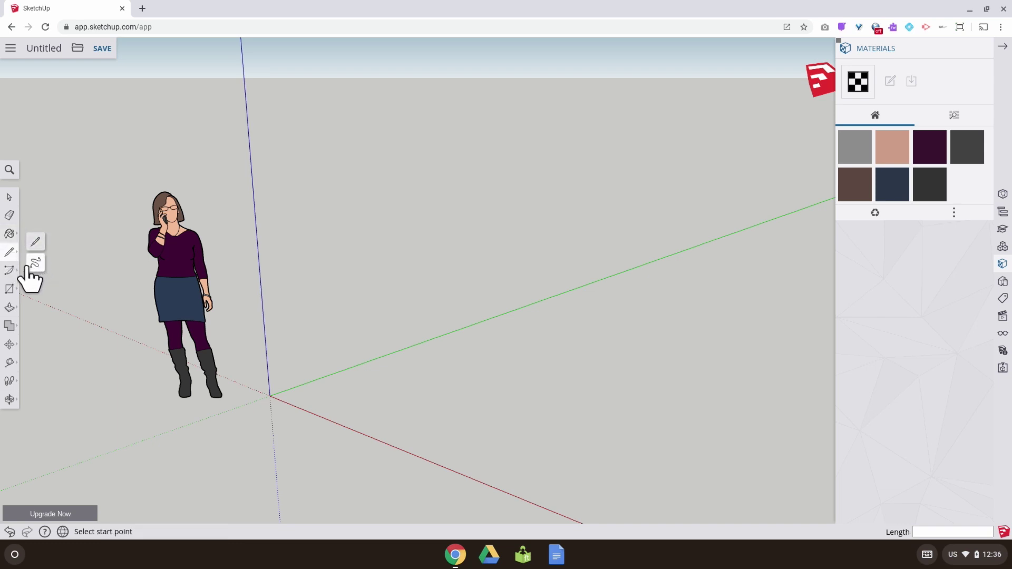
pyautogui.click(15, 271)
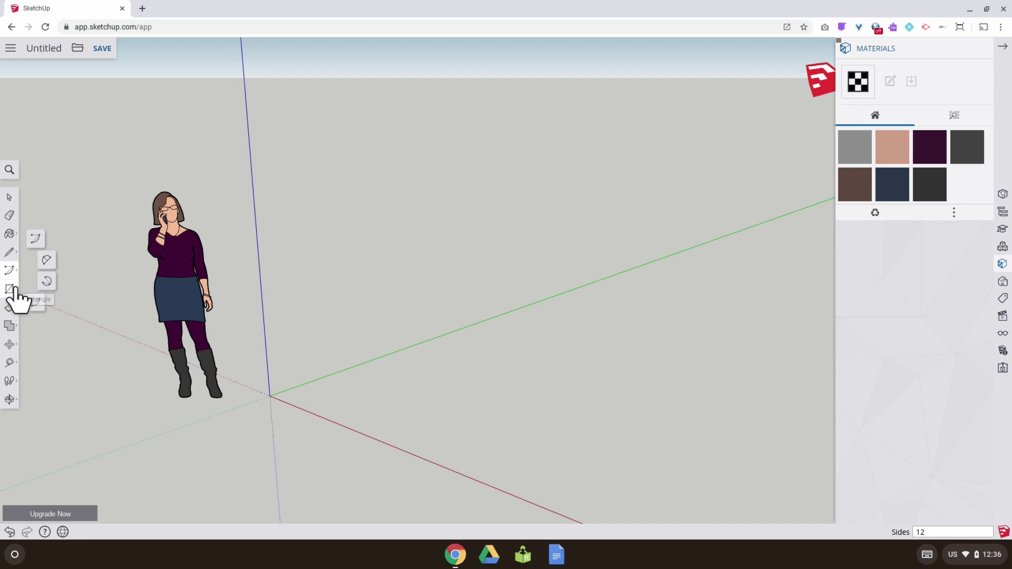
pyautogui.click(12, 289)
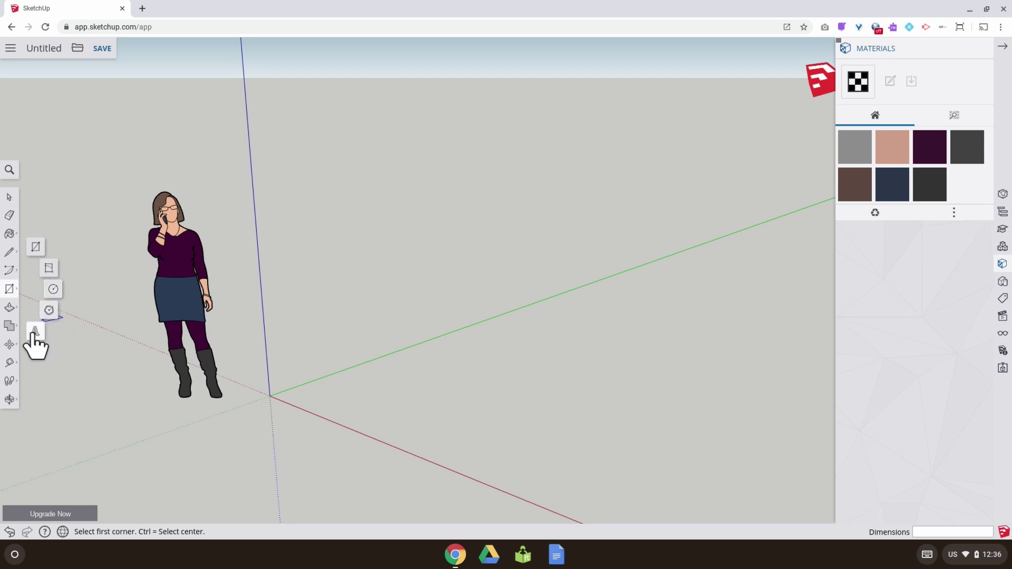
pyautogui.click(9, 311)
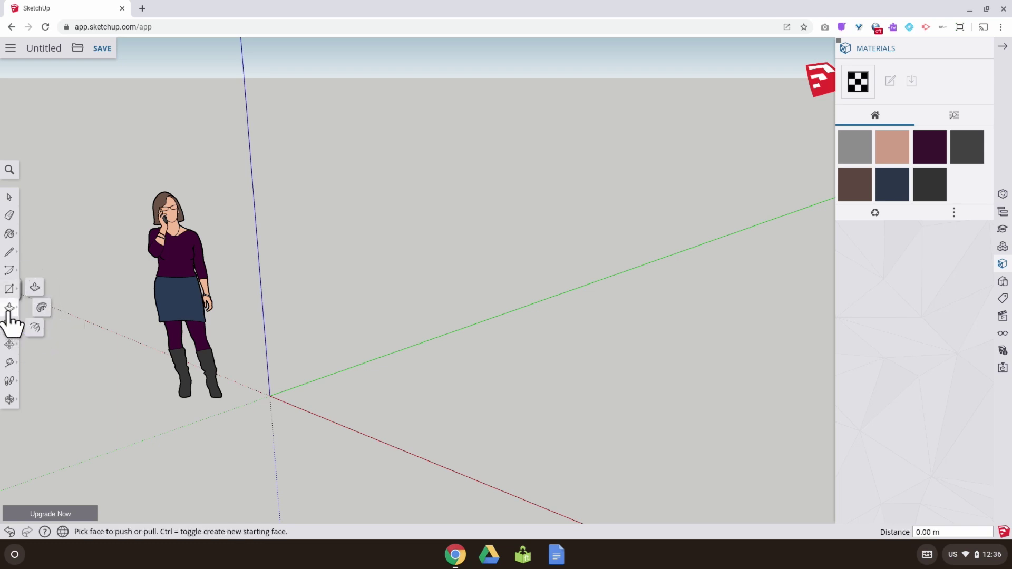
pyautogui.click(10, 350)
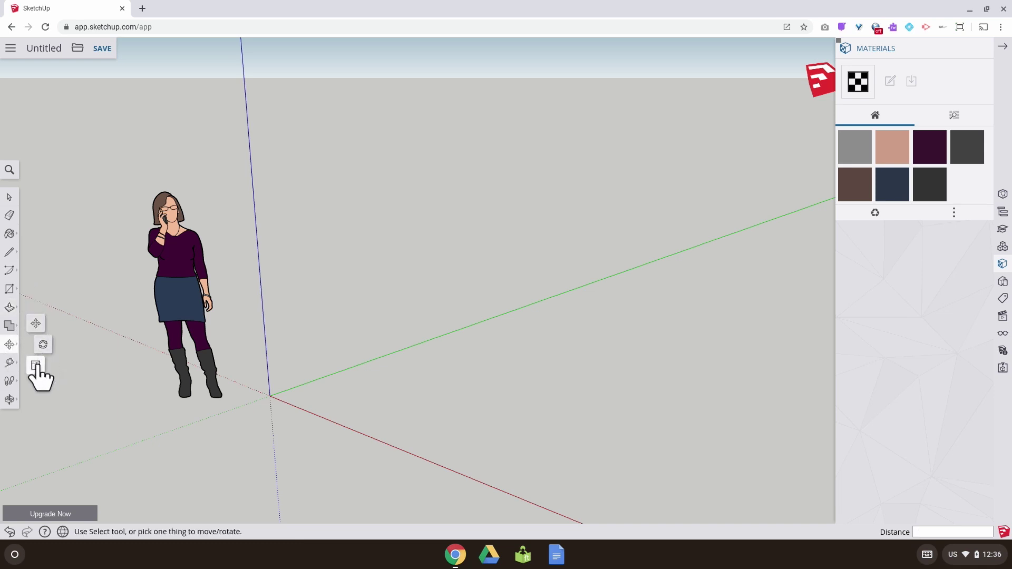
pyautogui.click(10, 363)
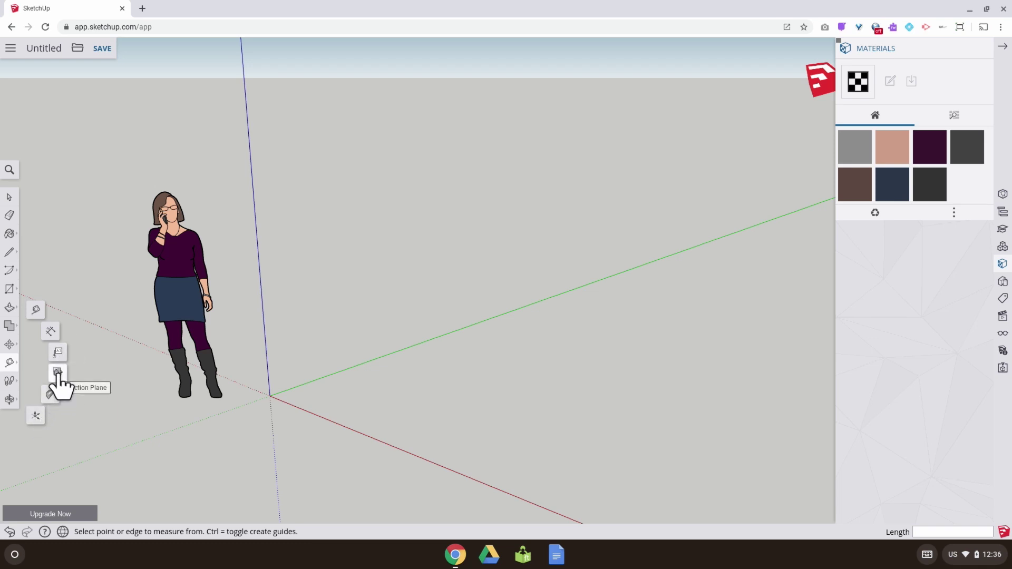
pyautogui.click(35, 414)
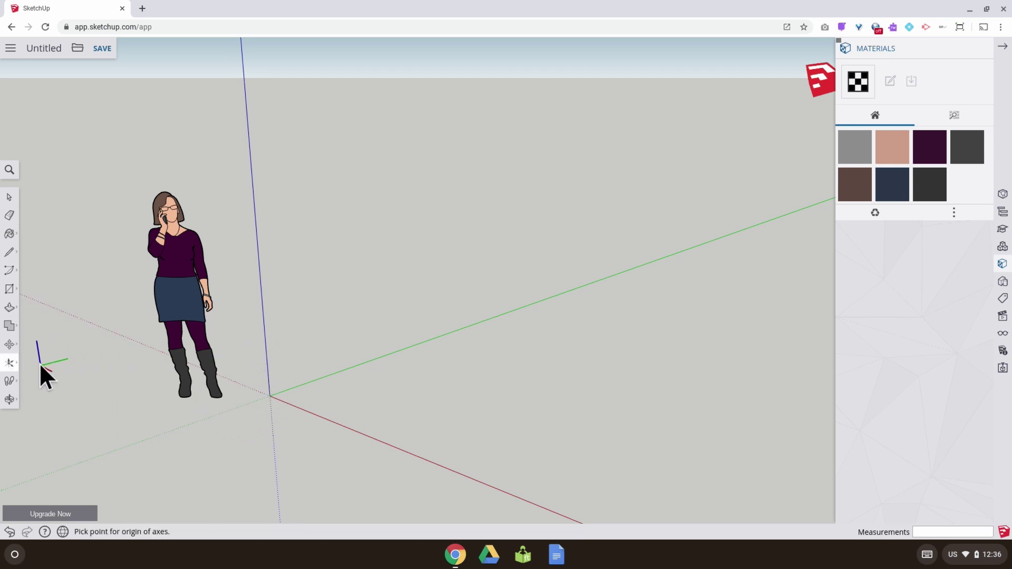
pyautogui.click(9, 380)
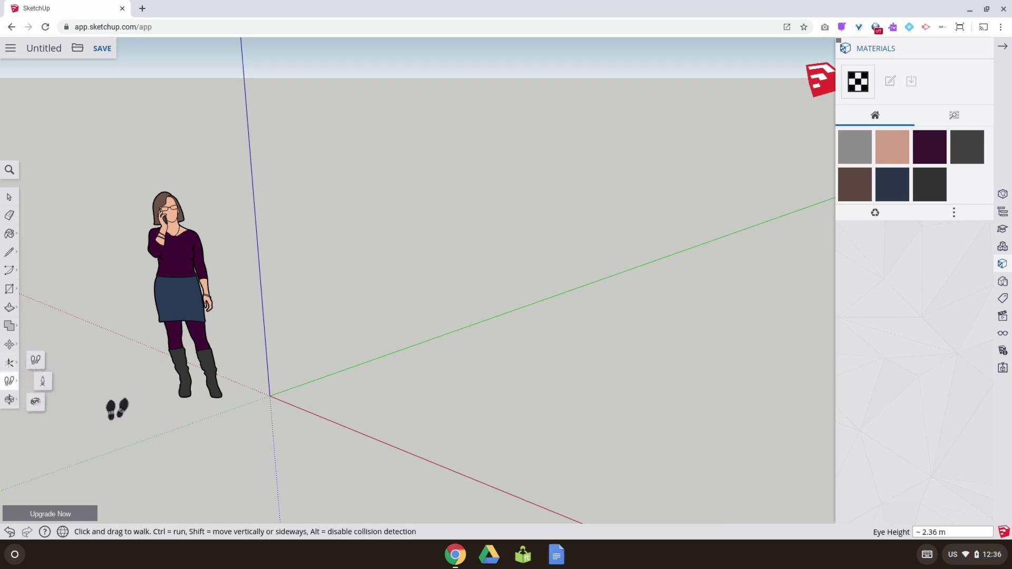
pyautogui.moveTo(166, 418); pyautogui.dragTo(78, 398)
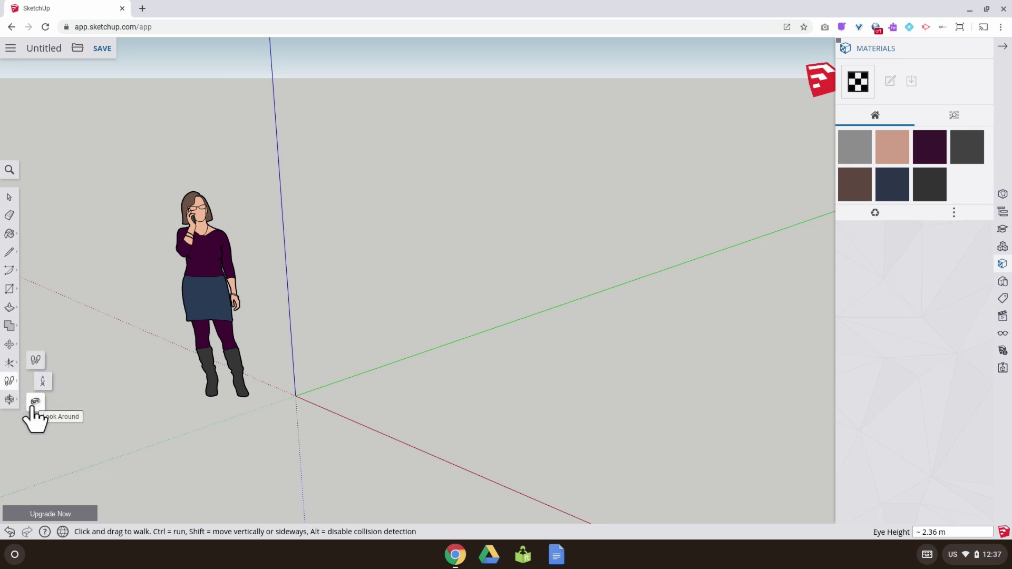
pyautogui.click(9, 398)
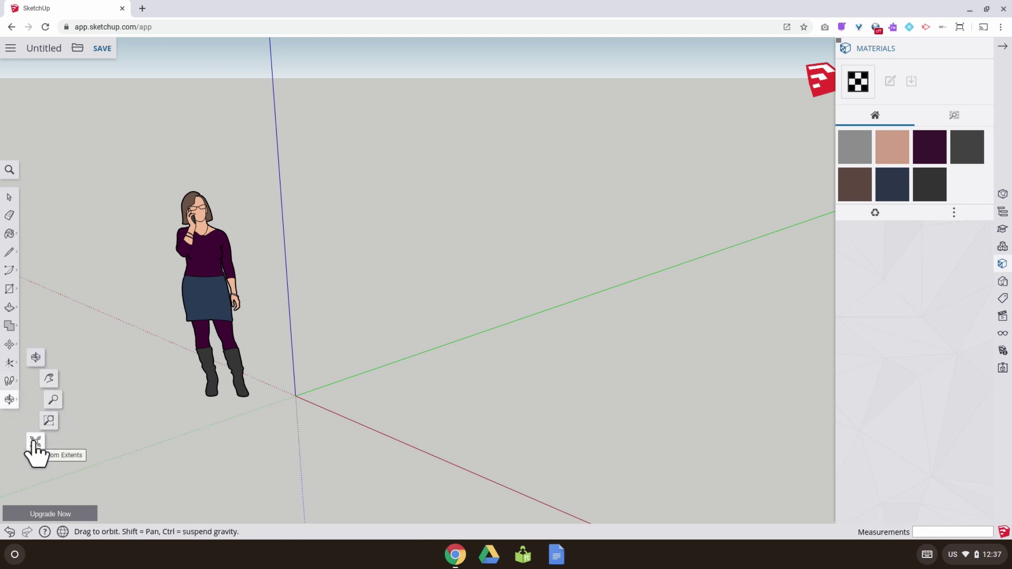
pyautogui.click(35, 358)
pyautogui.moveTo(84, 368)
pyautogui.mouseDown()
pyautogui.moveTo(147, 376)
pyautogui.moveTo(62, 367)
pyautogui.moveTo(262, 390)
pyautogui.moveTo(77, 379)
pyautogui.mouseUp()
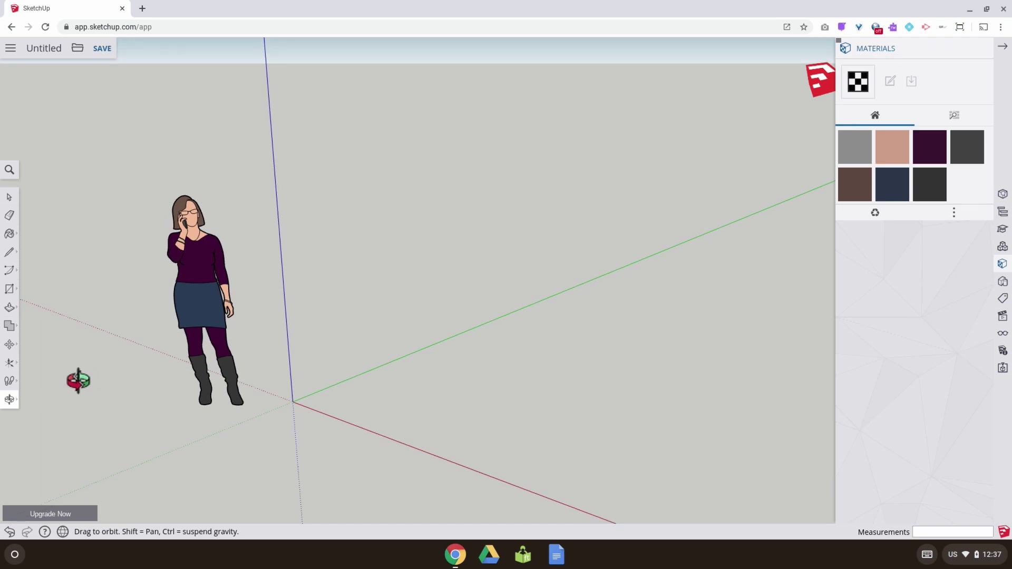
pyautogui.click(10, 401)
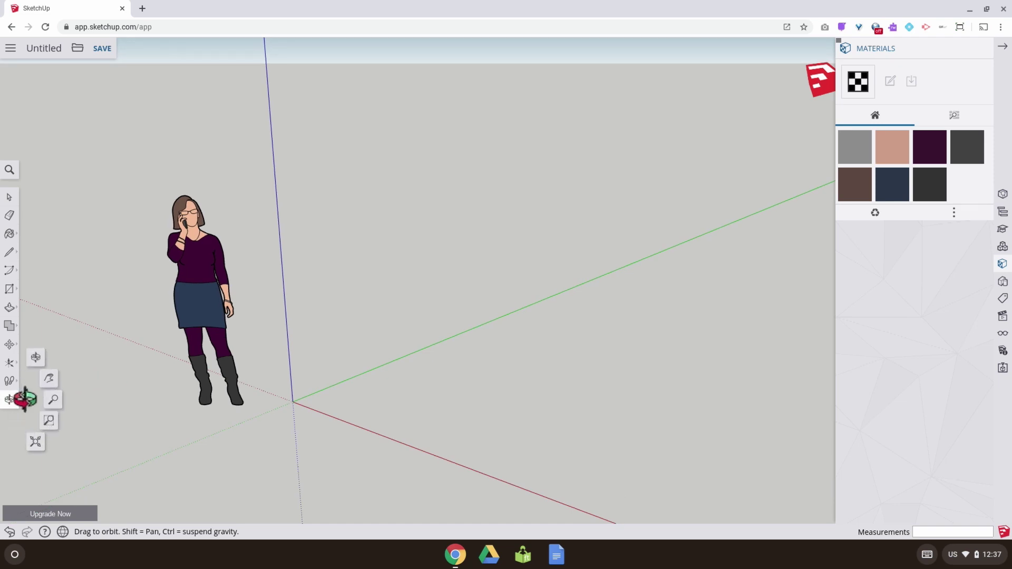
pyautogui.click(48, 378)
pyautogui.moveTo(79, 384); pyautogui.dragTo(106, 388)
pyautogui.click(9, 402)
pyautogui.click(9, 199)
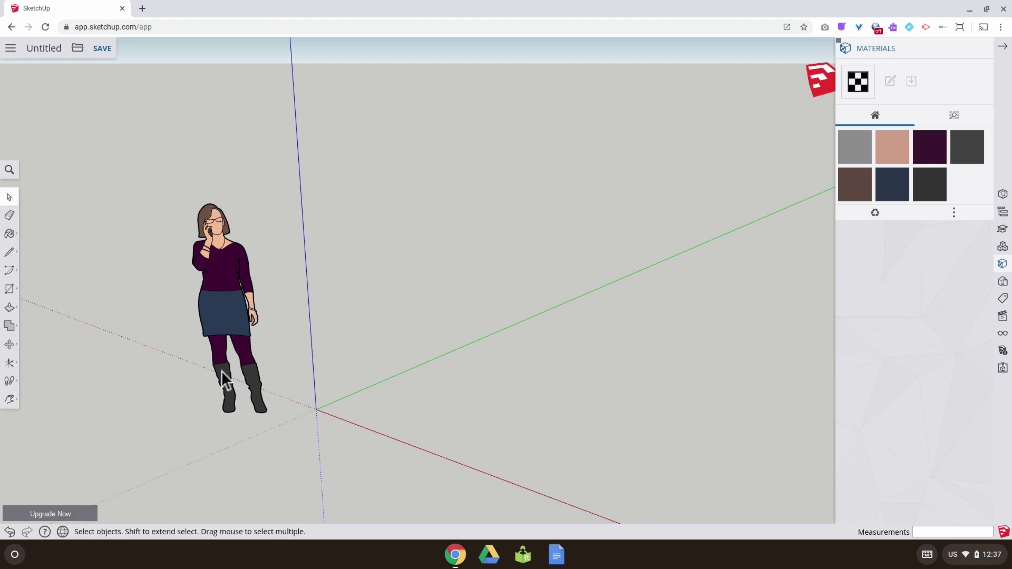
# Step: Move the woman figure slightly so it stands just beside the origin
pyautogui.scroll(2, 224, 379)
pyautogui.scroll(-2, 224, 378)
pyautogui.scroll(2, 224, 379)
pyautogui.scroll(-1, 224, 378)
pyautogui.moveTo(224, 378); pyautogui.dragTo(182, 348, button='middle')
pyautogui.scroll(1, 201, 358)
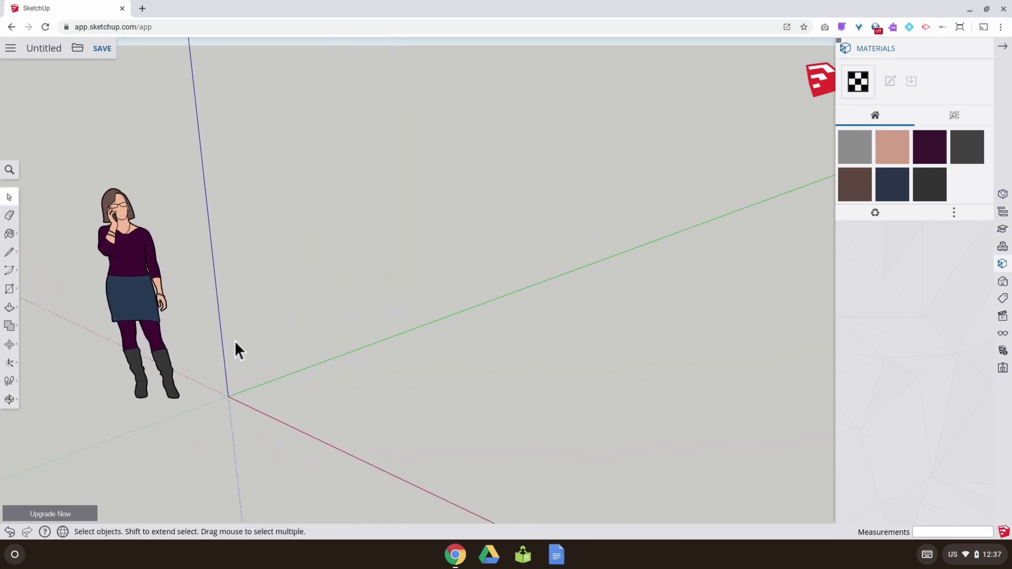
pyautogui.moveTo(242, 342); pyautogui.dragTo(311, 334, button='middle')
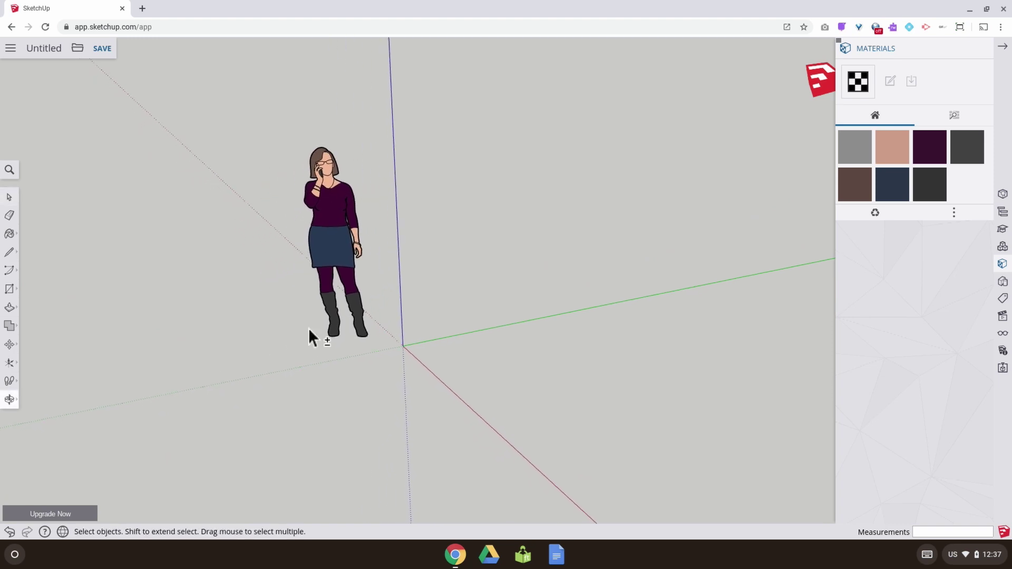
pyautogui.click(333, 253)
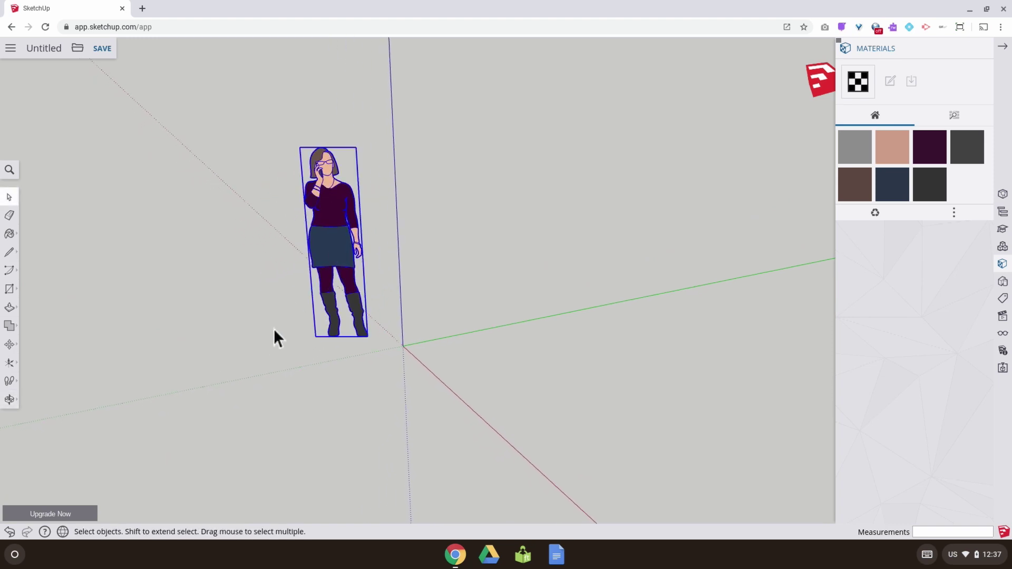
pyautogui.click(9, 344)
pyautogui.click(319, 296)
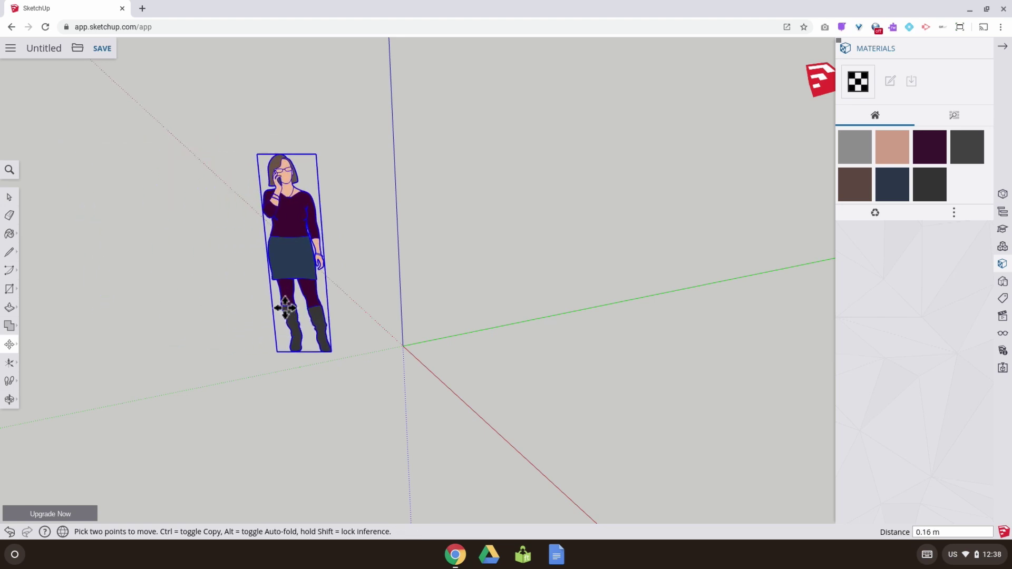
pyautogui.click(320, 341)
pyautogui.moveTo(393, 358); pyautogui.dragTo(324, 357, button='middle')
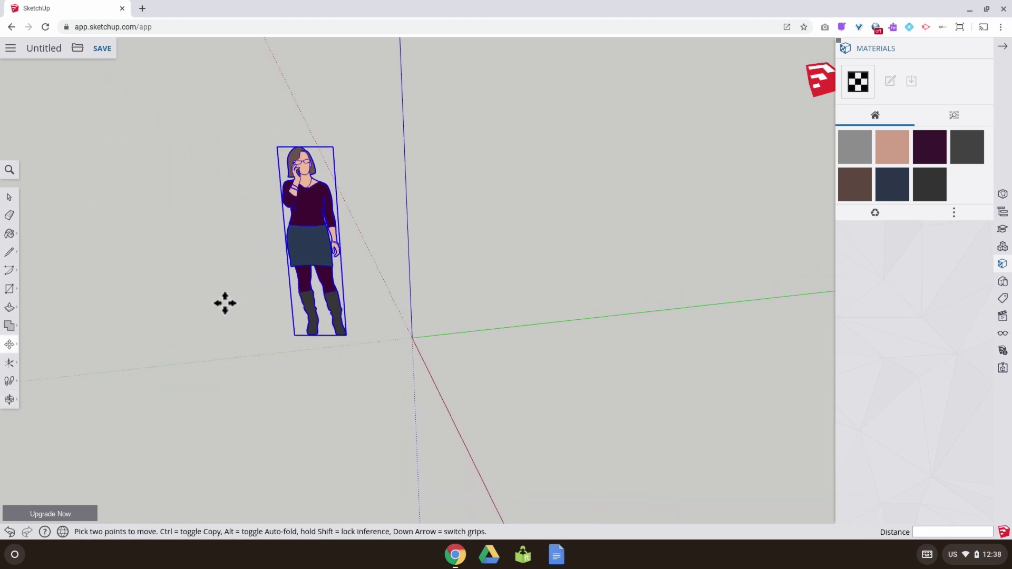
# Step: Close the Materials panel and orbit to a view looking down at the ground
pyautogui.click(1001, 47)
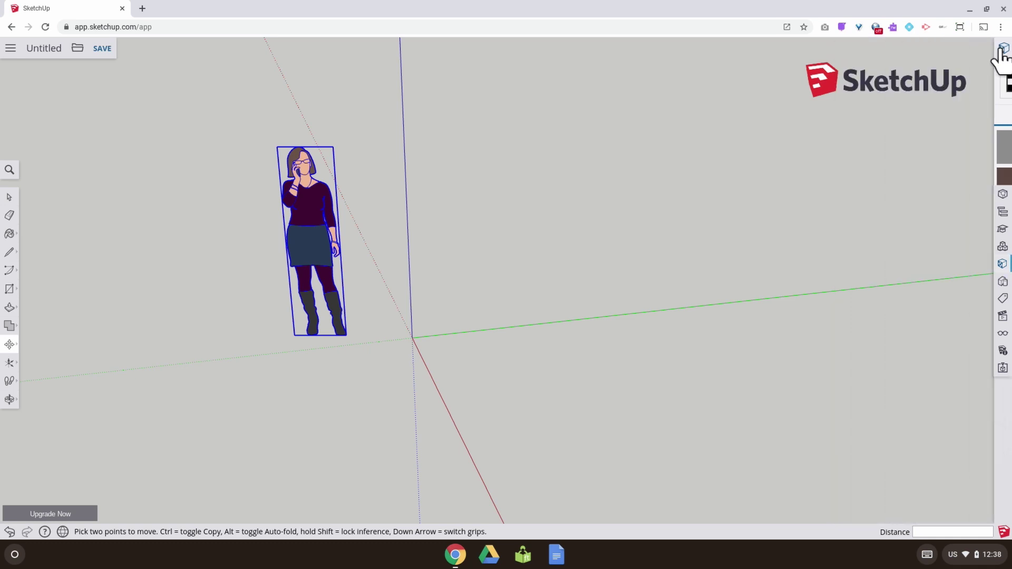
pyautogui.moveTo(707, 201); pyautogui.dragTo(492, 280, button='middle')
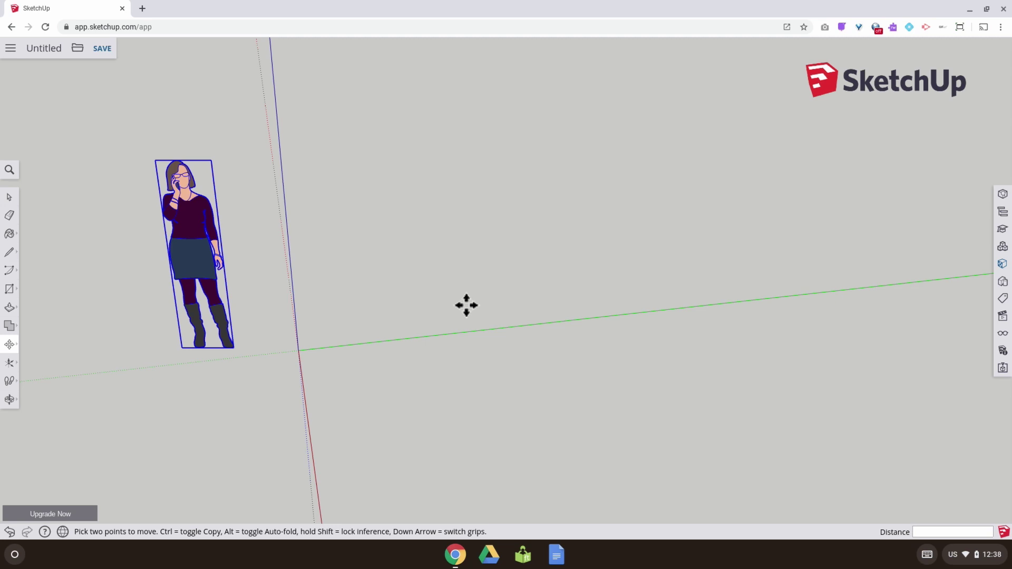
pyautogui.moveTo(399, 382); pyautogui.dragTo(425, 286, button='middle')
pyautogui.scroll(-3, 421, 299)
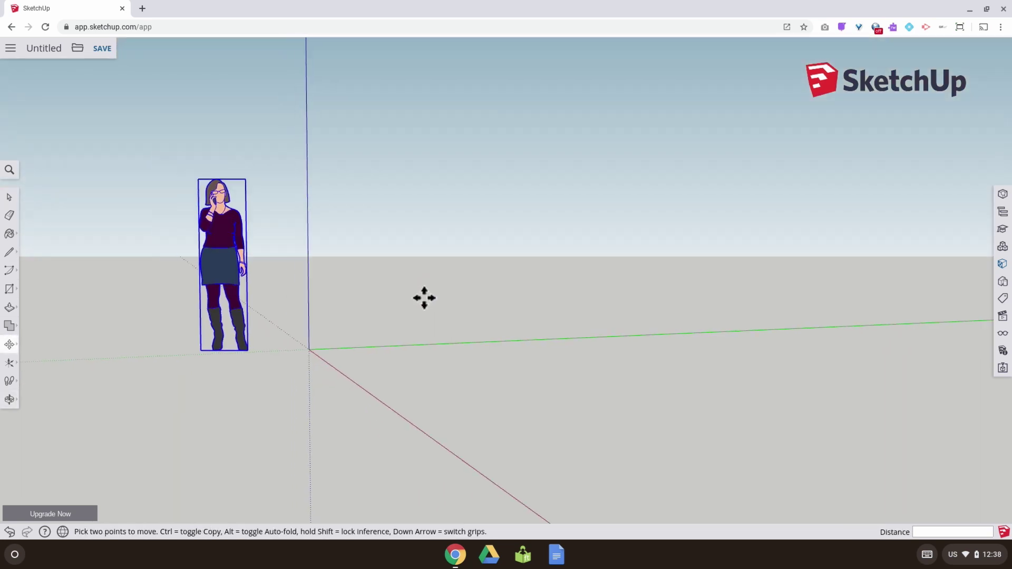
pyautogui.moveTo(427, 352); pyautogui.dragTo(372, 395, button='middle')
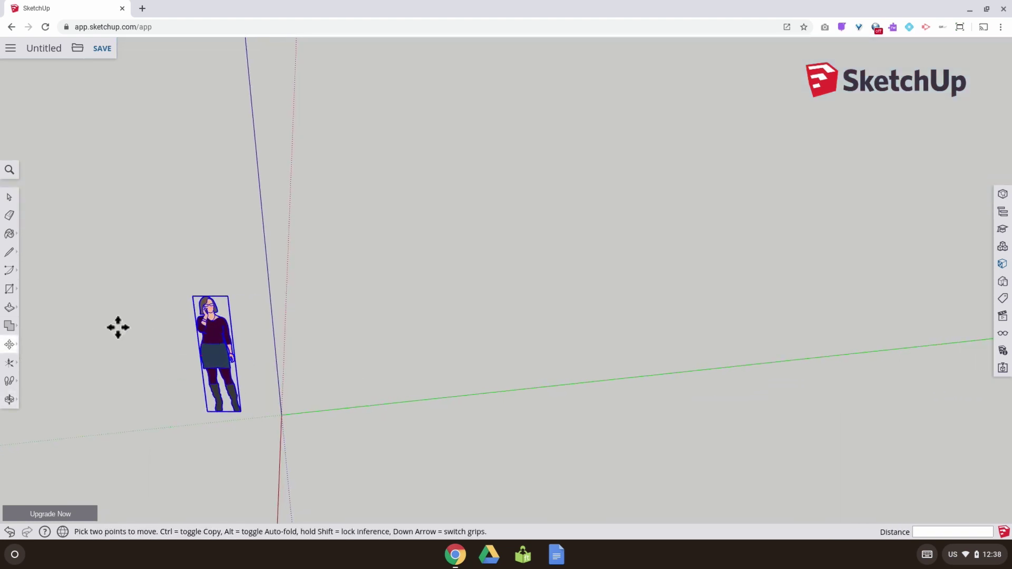
# Step: Pick the Rectangle tool and pan and orbit to bring the origin into view
pyautogui.click(11, 288)
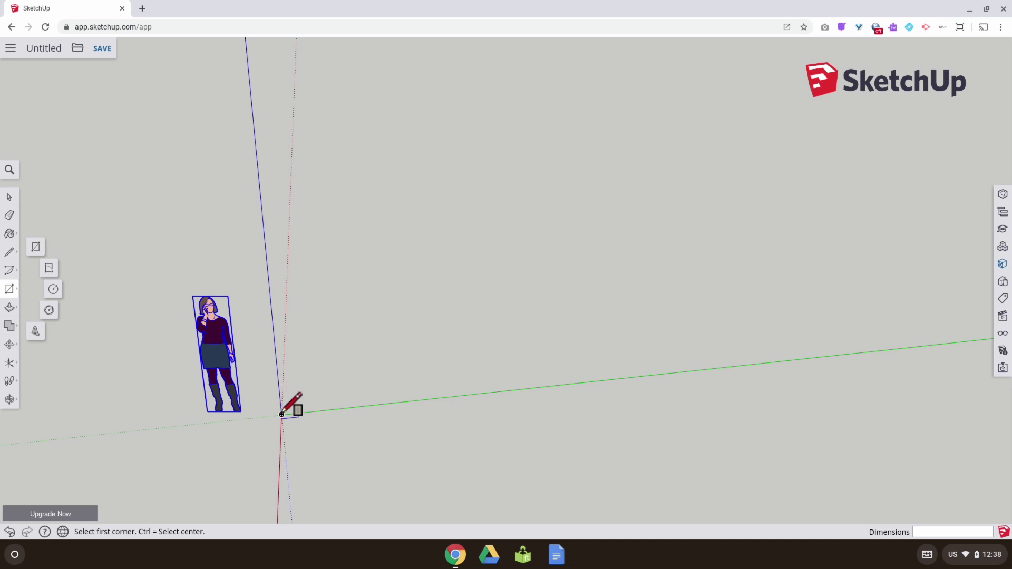
pyautogui.moveTo(276, 425); pyautogui.dragTo(379, 341, button='middle')
pyautogui.press('alt+super')
pyautogui.scroll(-2, 339, 323)
pyautogui.scroll(-1, 374, 343)
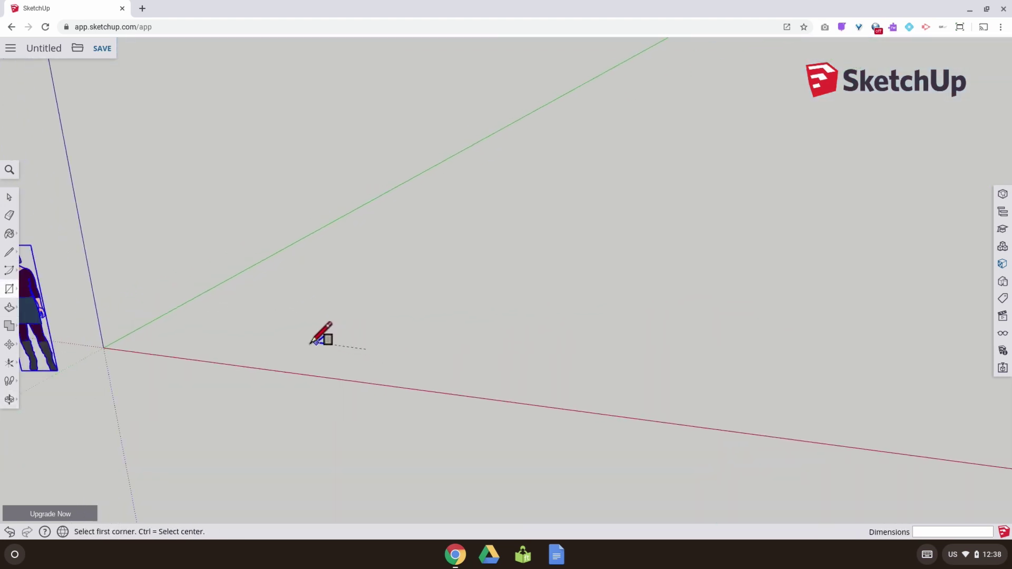
pyautogui.moveTo(196, 341); pyautogui.dragTo(332, 315, button='middle')
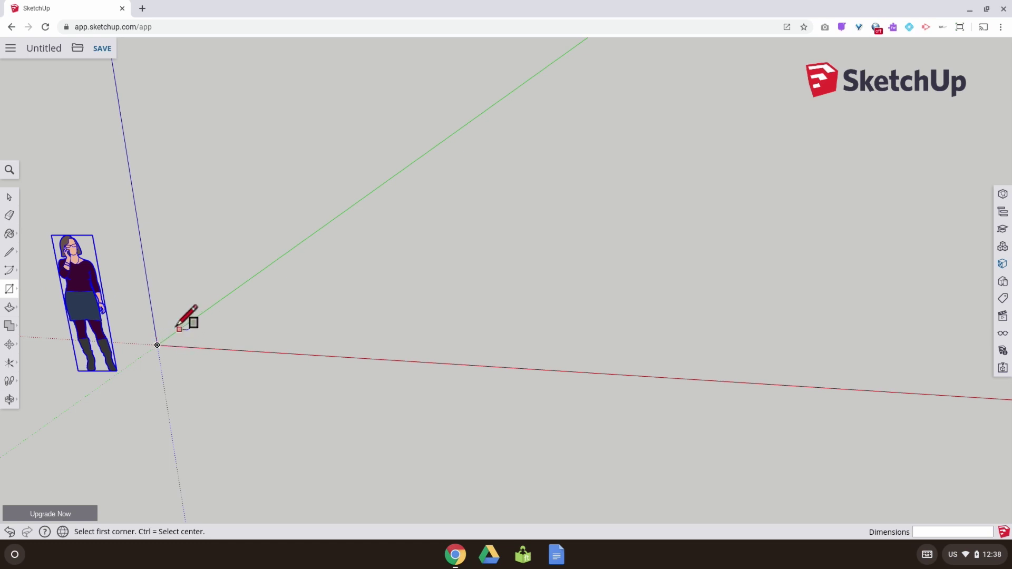
pyautogui.keyDown('shift'); pyautogui.moveTo(180, 330); pyautogui.dragTo(149, 298, button='middle'); pyautogui.keyUp('shift')
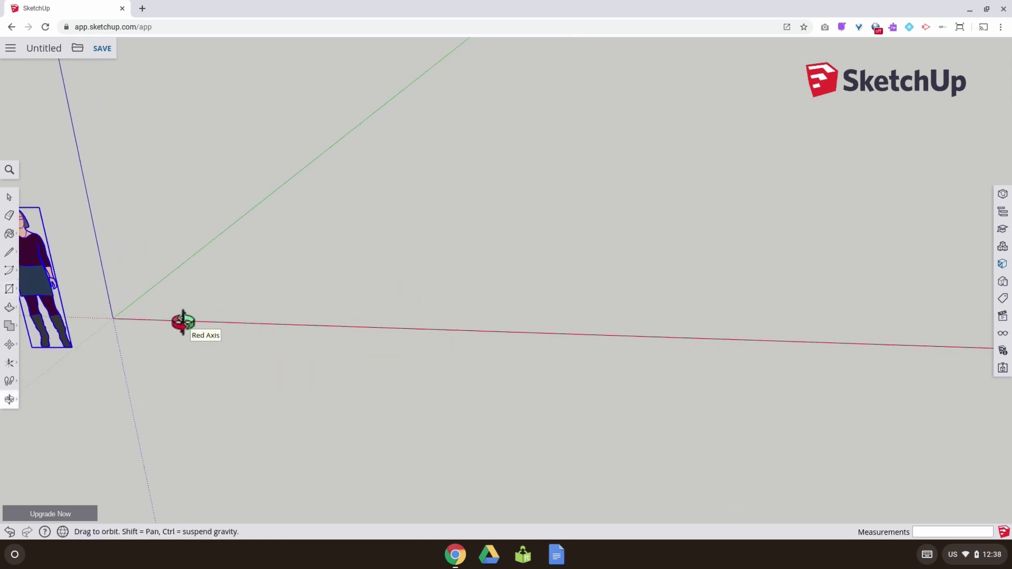
pyautogui.moveTo(184, 323); pyautogui.dragTo(240, 312)
pyautogui.press('r')
pyautogui.moveTo(240, 312); pyautogui.dragTo(218, 381, button='middle')
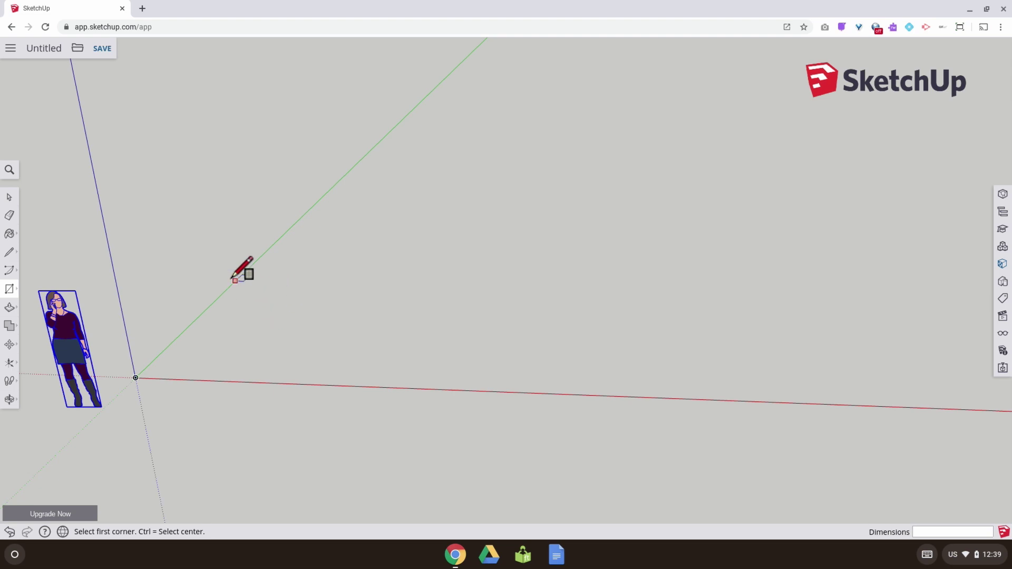
# Step: Draw a 4 m by 4 m rectangle from the origin, then select and inspect it
pyautogui.click(136, 378)
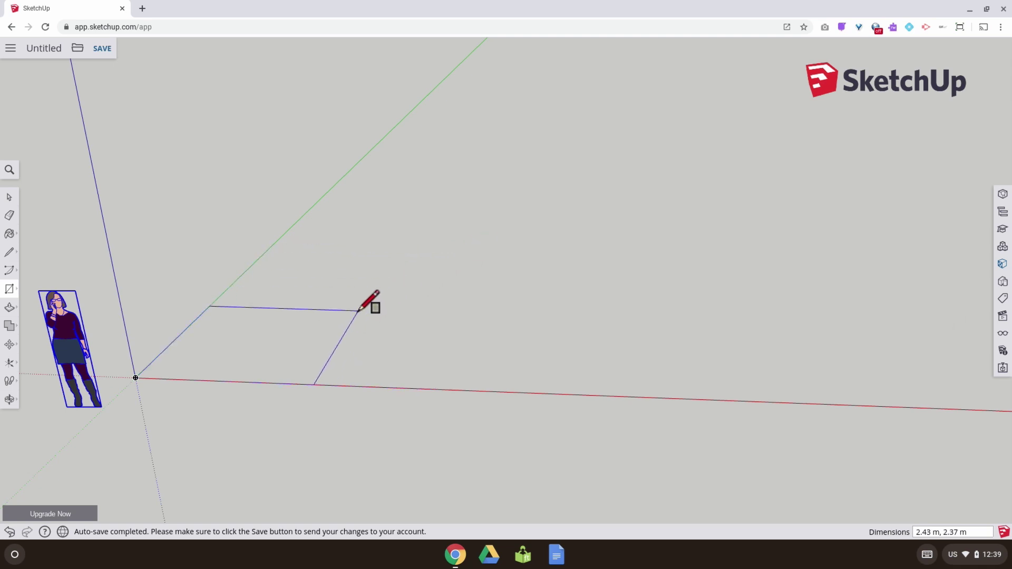
pyautogui.press('Return')
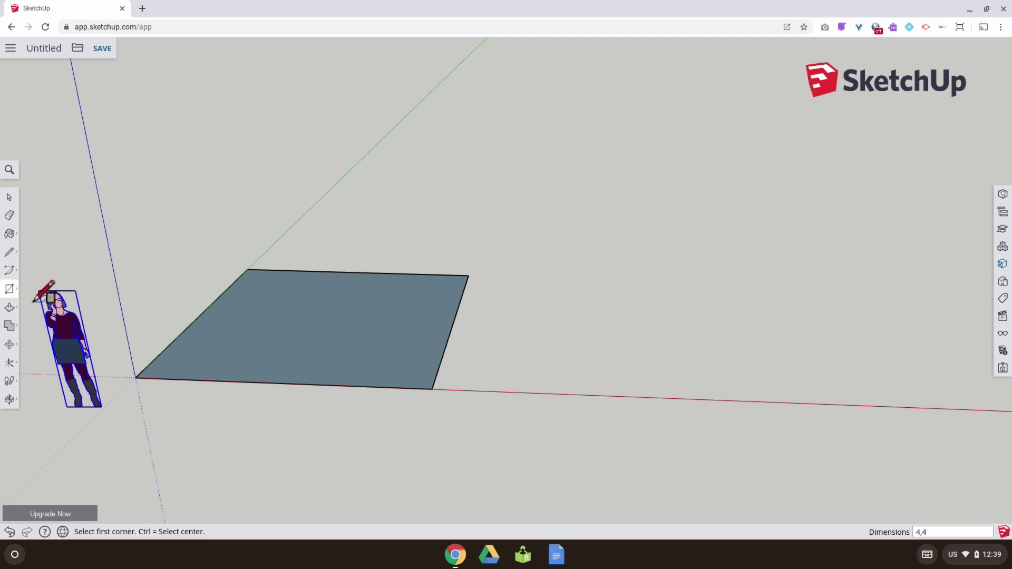
pyautogui.click(9, 198)
pyautogui.scroll(-2, 268, 403)
pyautogui.doubleClick(272, 369)
pyautogui.click(233, 297)
pyautogui.moveTo(237, 330); pyautogui.dragTo(306, 414, button='middle')
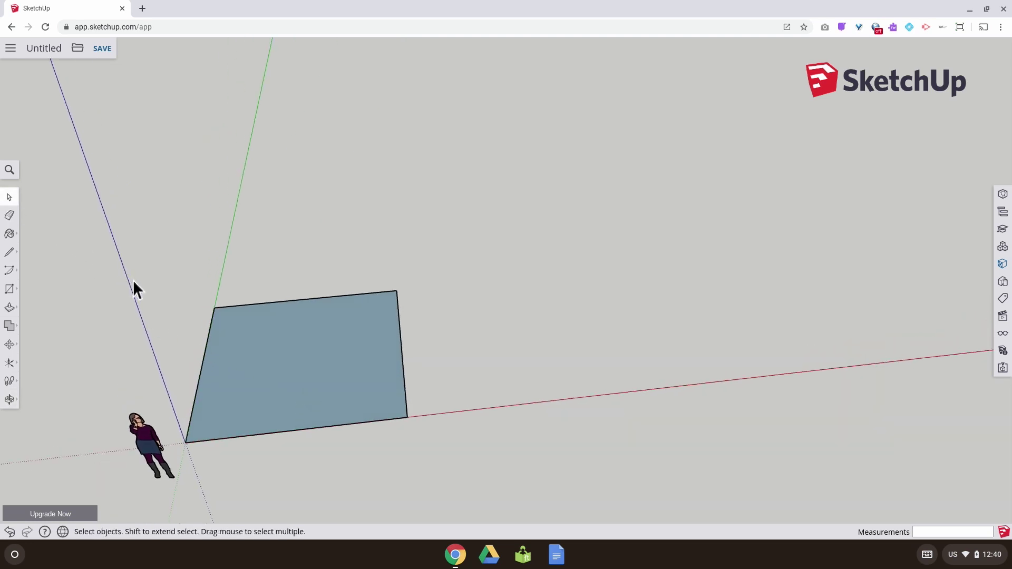
# Step: Try selecting the square's face and edges with double-clicks and selection windows
pyautogui.doubleClick(234, 321)
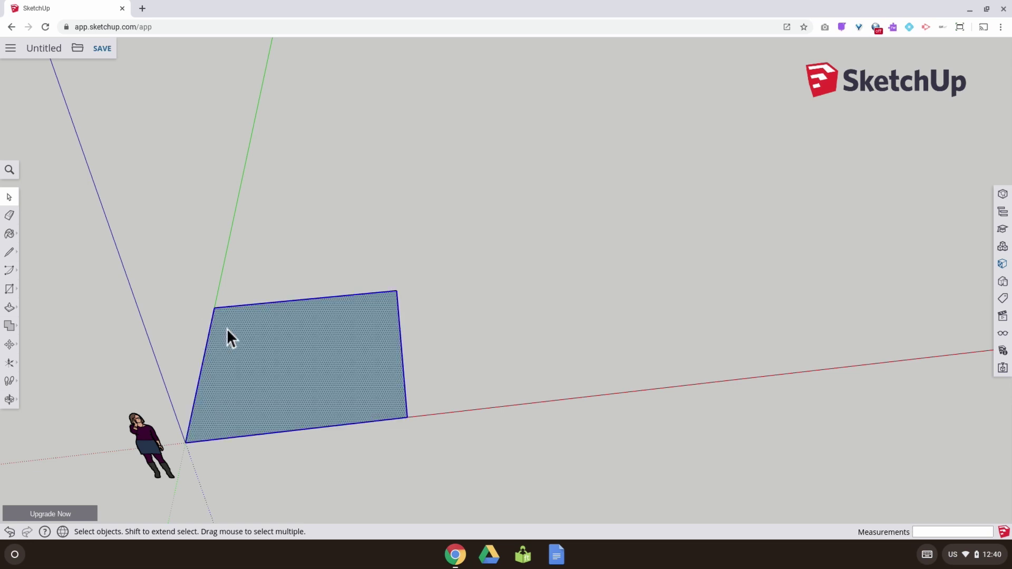
pyautogui.click(268, 301)
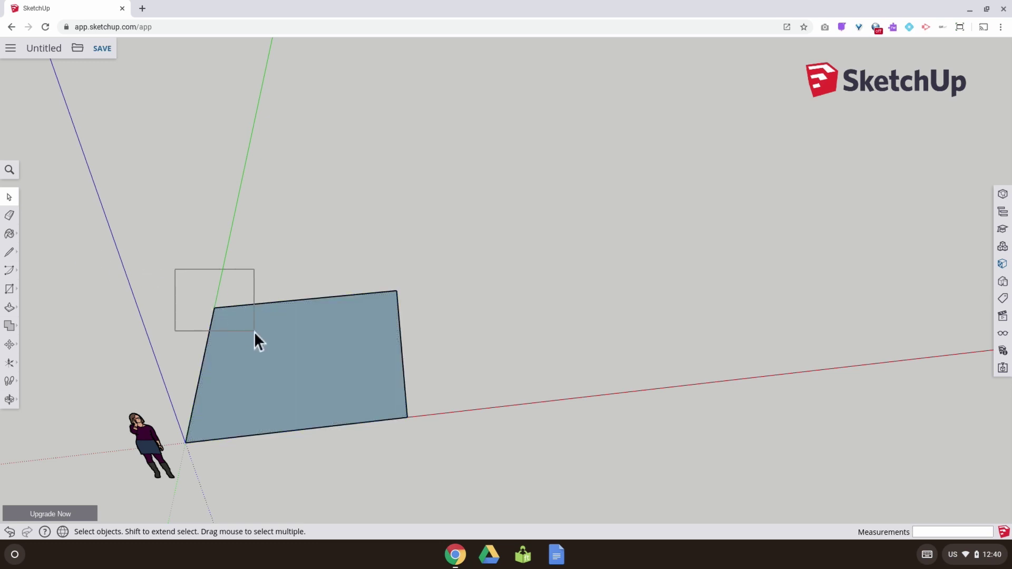
pyautogui.moveTo(254, 331); pyautogui.dragTo(254, 331)
pyautogui.moveTo(178, 285); pyautogui.dragTo(244, 331)
pyautogui.moveTo(361, 317); pyautogui.dragTo(361, 316)
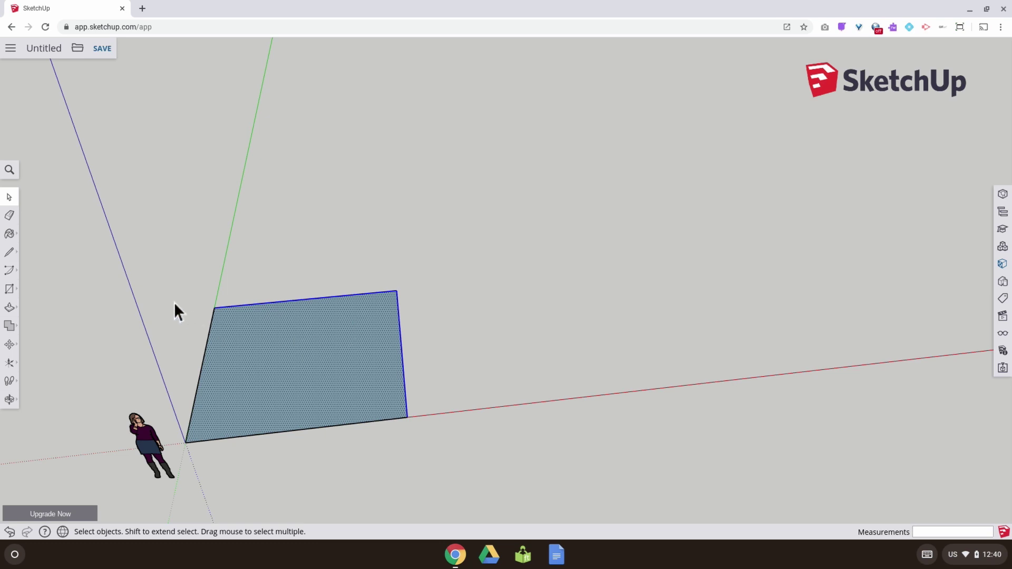
pyautogui.moveTo(357, 330); pyautogui.dragTo(416, 335)
pyautogui.moveTo(201, 282); pyautogui.dragTo(435, 426)
# Step: Double-click the square's face to select it with all four edges
pyautogui.doubleClick(331, 376)
pyautogui.moveTo(358, 398); pyautogui.dragTo(298, 407, button='middle')
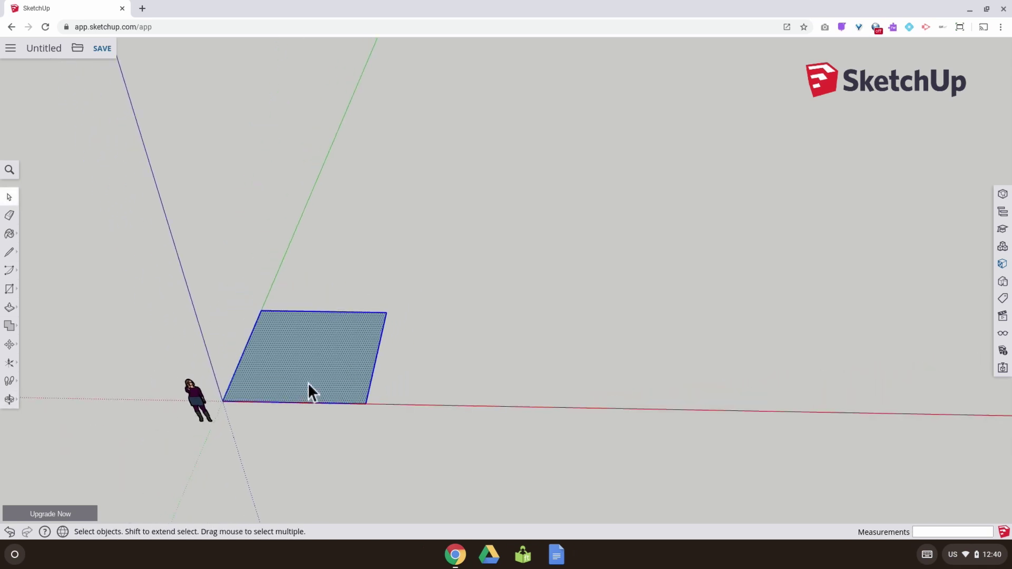
pyautogui.click(400, 372)
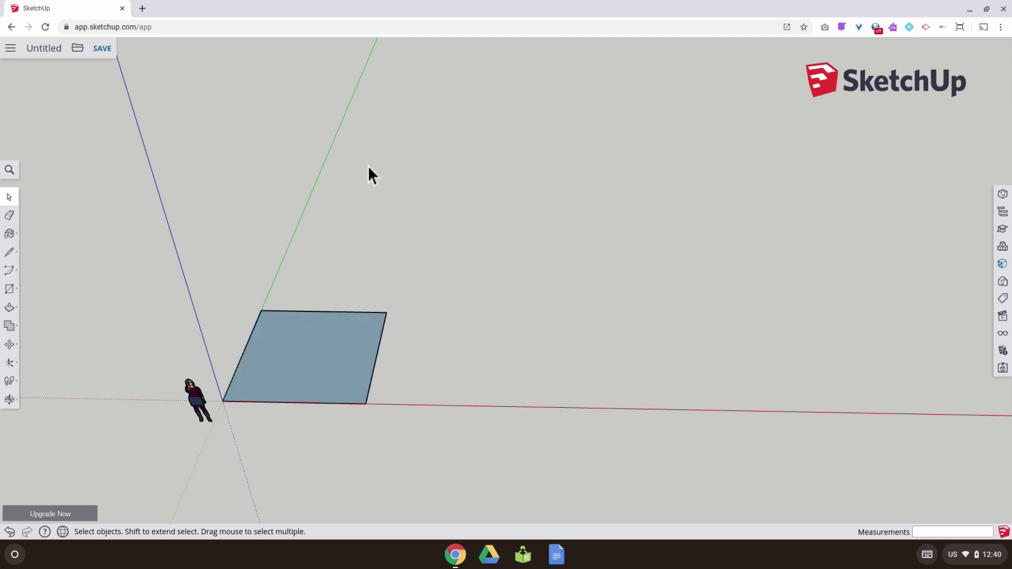
pyautogui.scroll(-3, 316, 353)
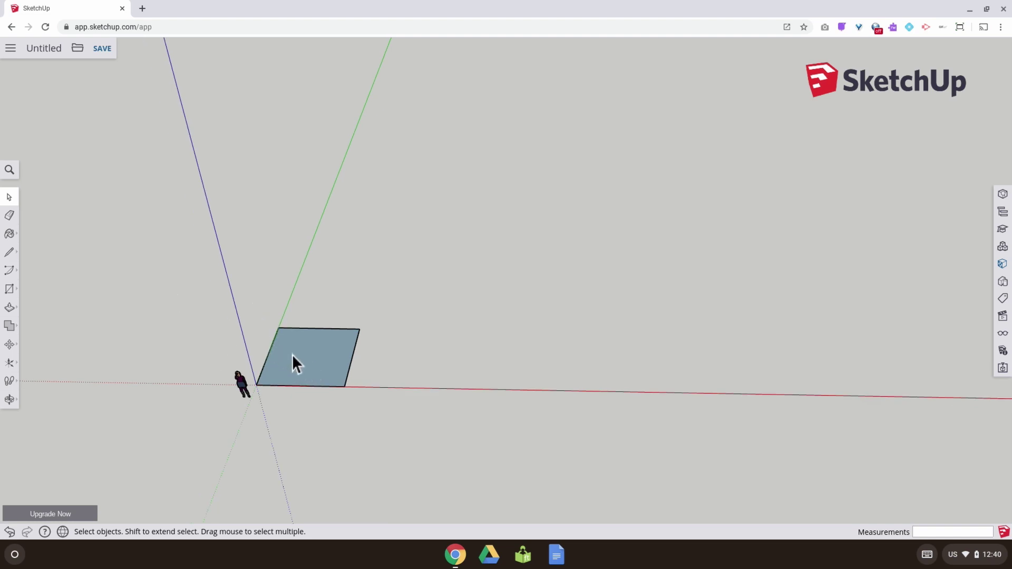
pyautogui.doubleClick(292, 355)
pyautogui.scroll(2, 327, 386)
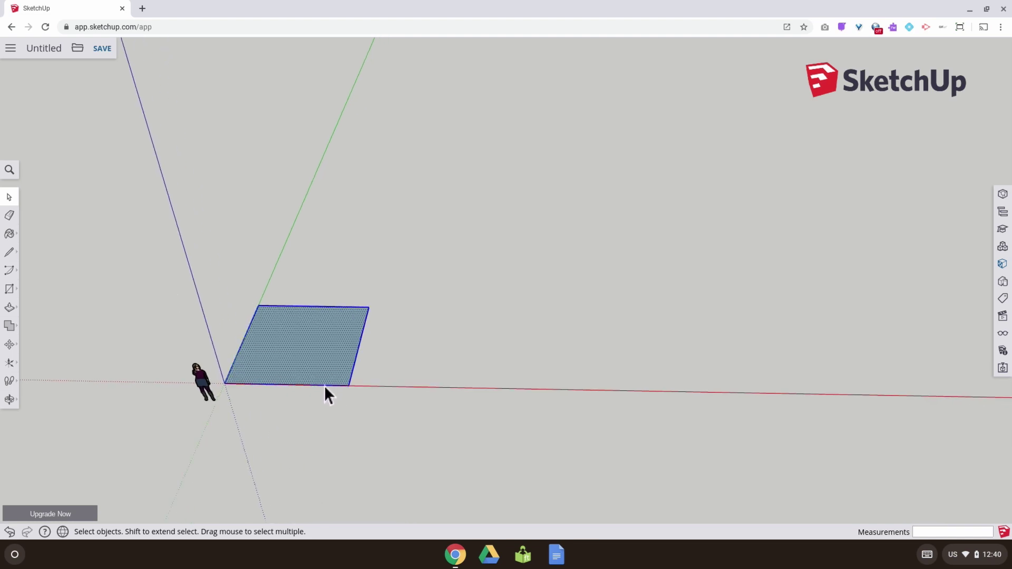
pyautogui.scroll(1, 295, 379)
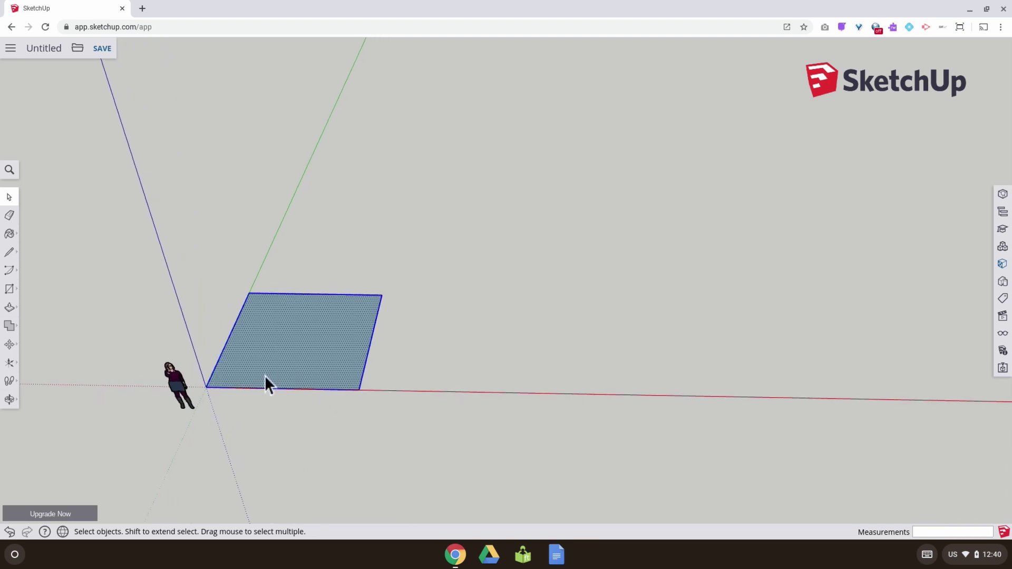
# Step: Activate the Move tool, finding it through the command search for 'move'
pyautogui.click(9, 345)
pyautogui.click(38, 348)
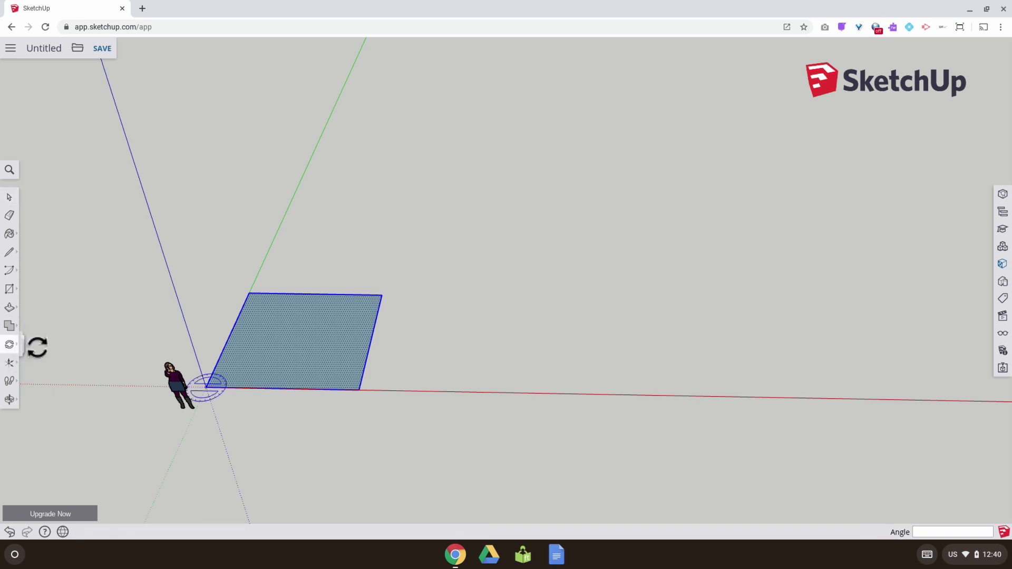
pyautogui.click(12, 345)
pyautogui.click(35, 324)
pyautogui.click(10, 170)
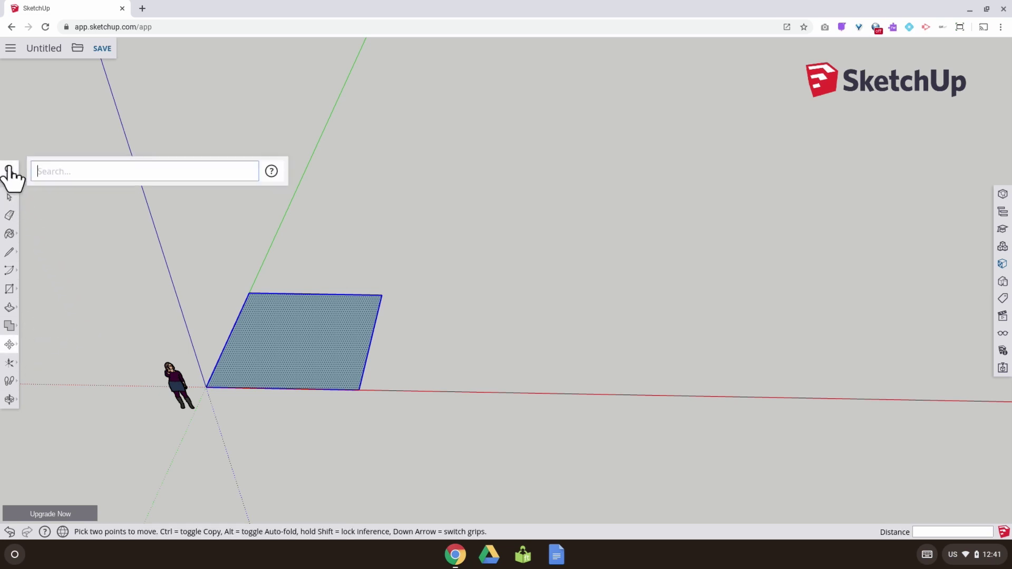
pyautogui.write('move')
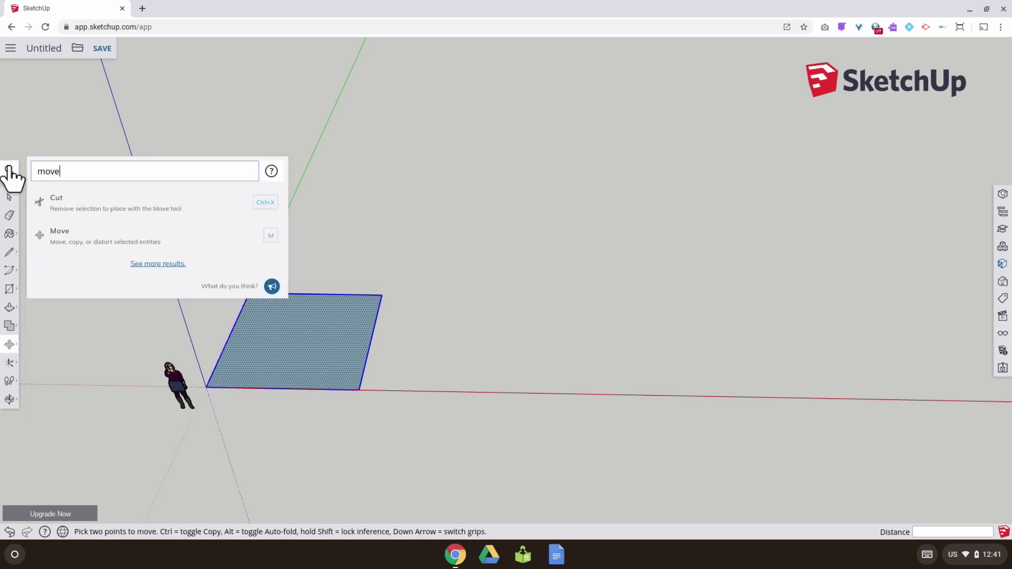
pyautogui.click(77, 236)
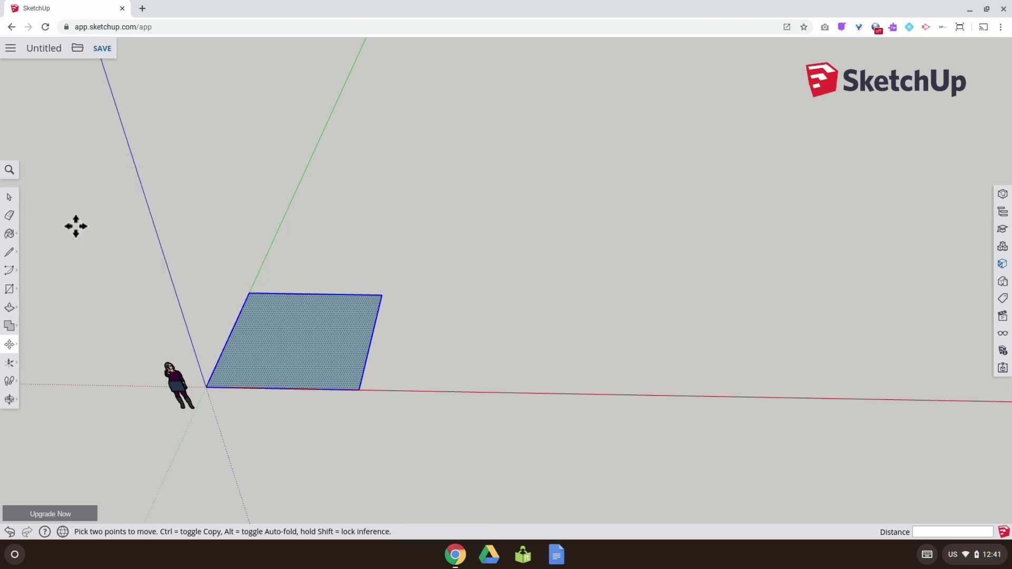
# Step: Copy the 4 m square 24 m along the red axis
pyautogui.click(281, 389)
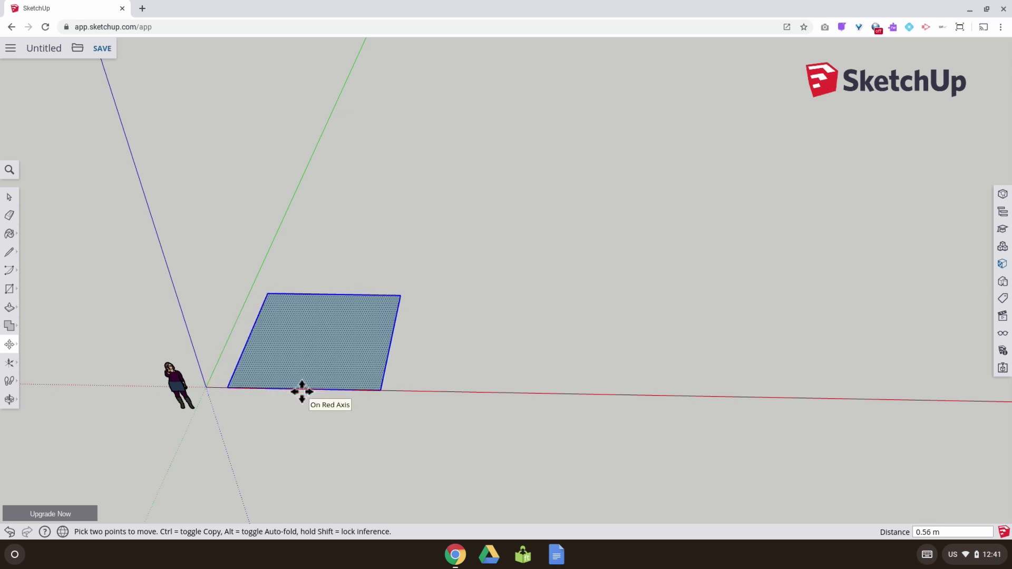
pyautogui.press('ctrl')
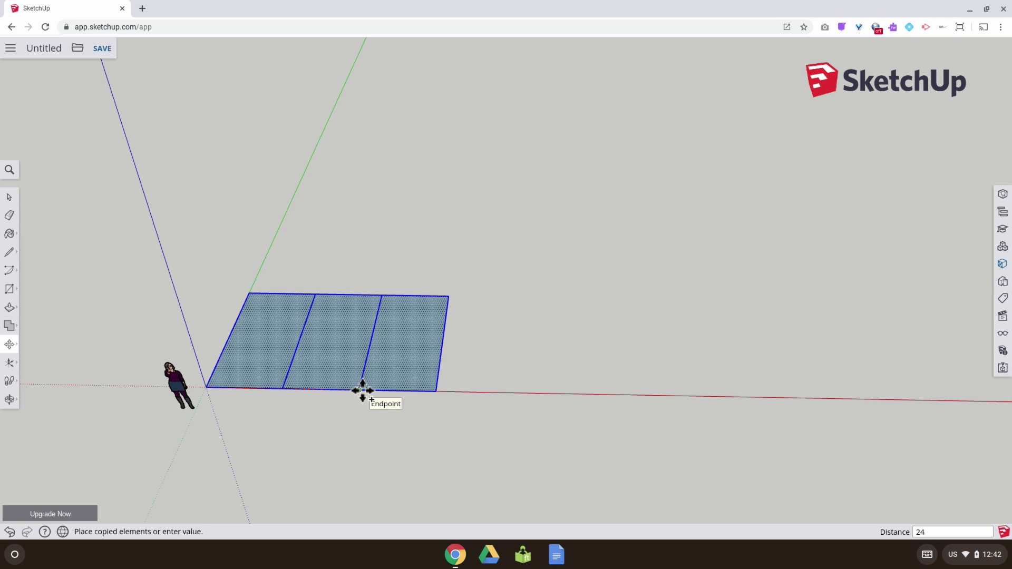
pyautogui.press('Escape')
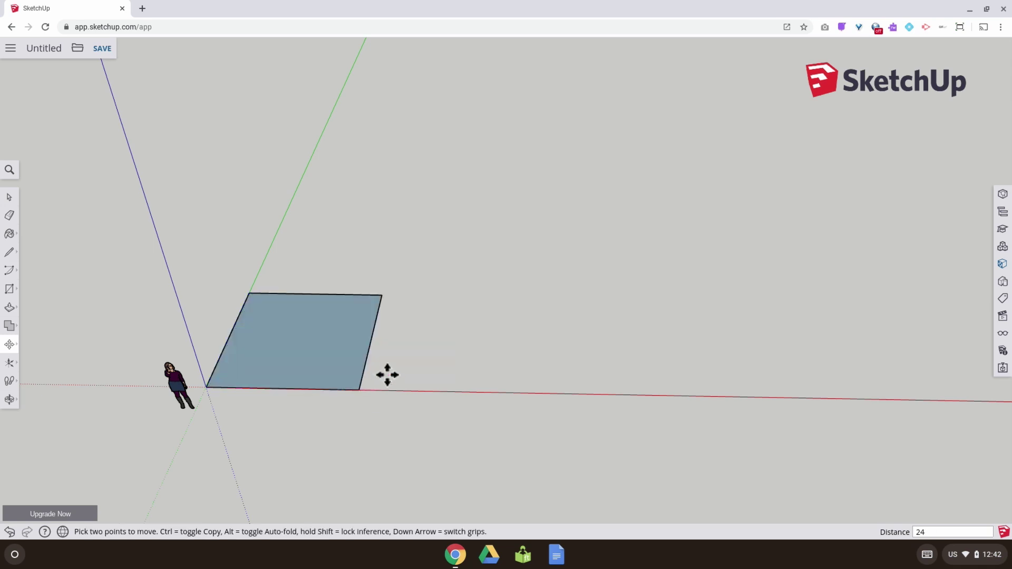
# Step: Zoom extents so both squares are in view
pyautogui.scroll(-2, 413, 393)
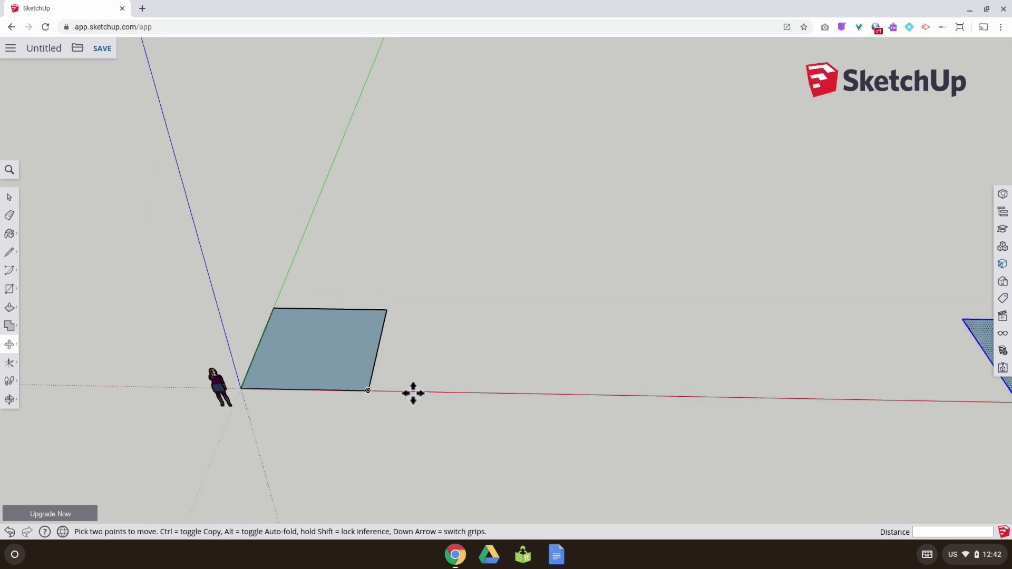
pyautogui.scroll(4, 413, 393)
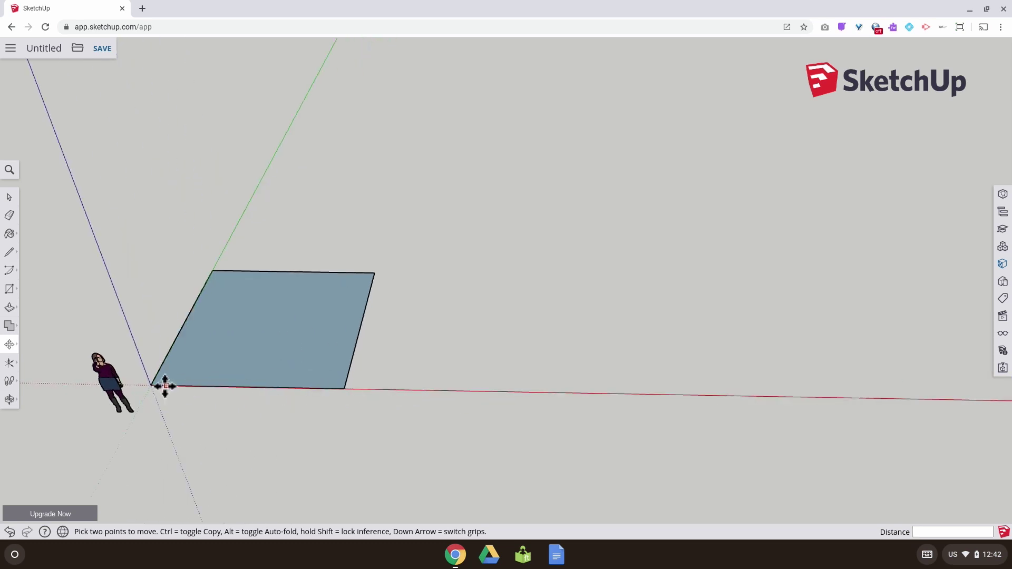
pyautogui.click(10, 400)
pyautogui.click(36, 441)
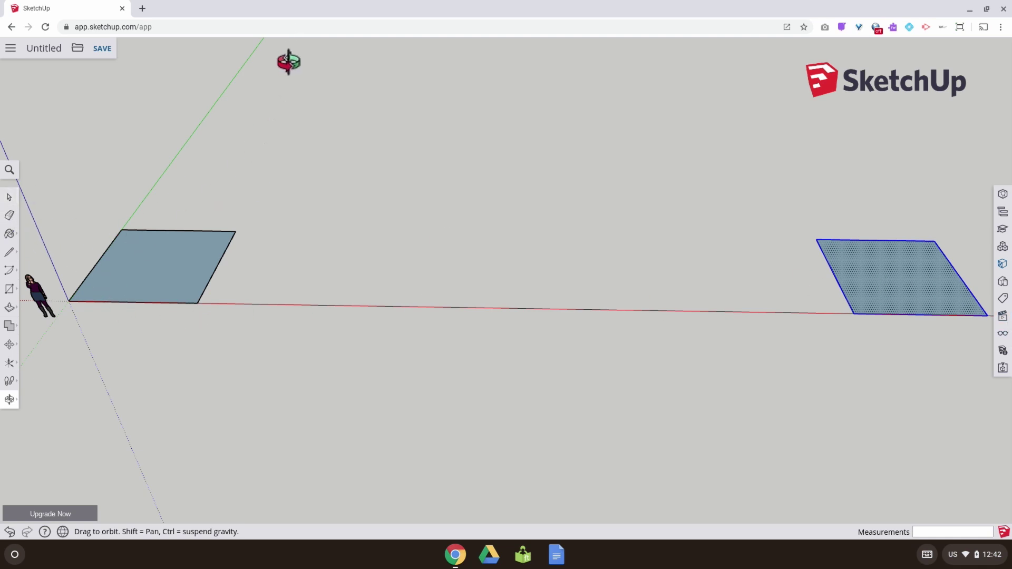
# Step: Select both squares and copy them 24 m along the green axis
pyautogui.click(10, 198)
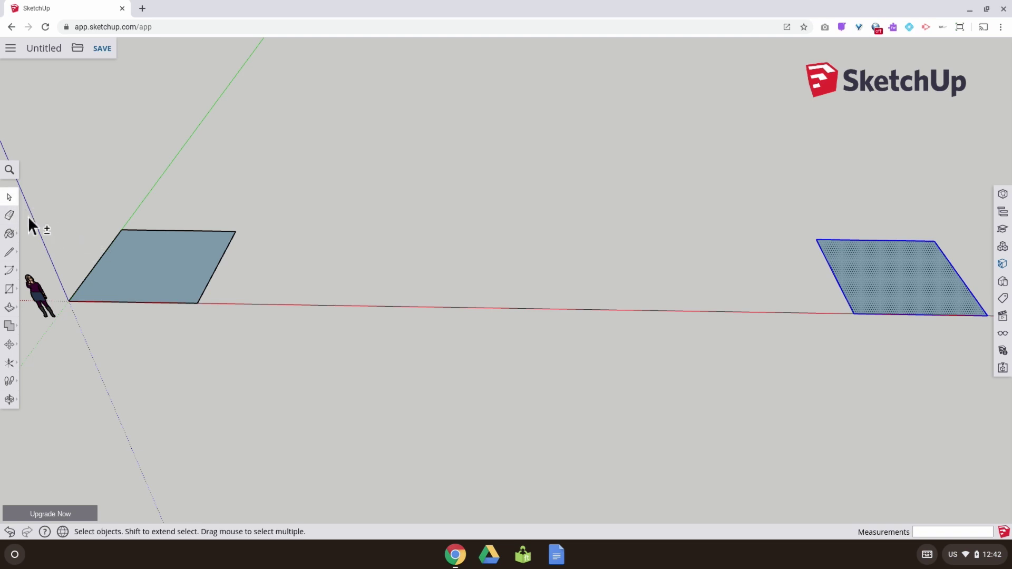
pyautogui.keyDown('shift'); pyautogui.click(130, 256); pyautogui.keyUp('shift')
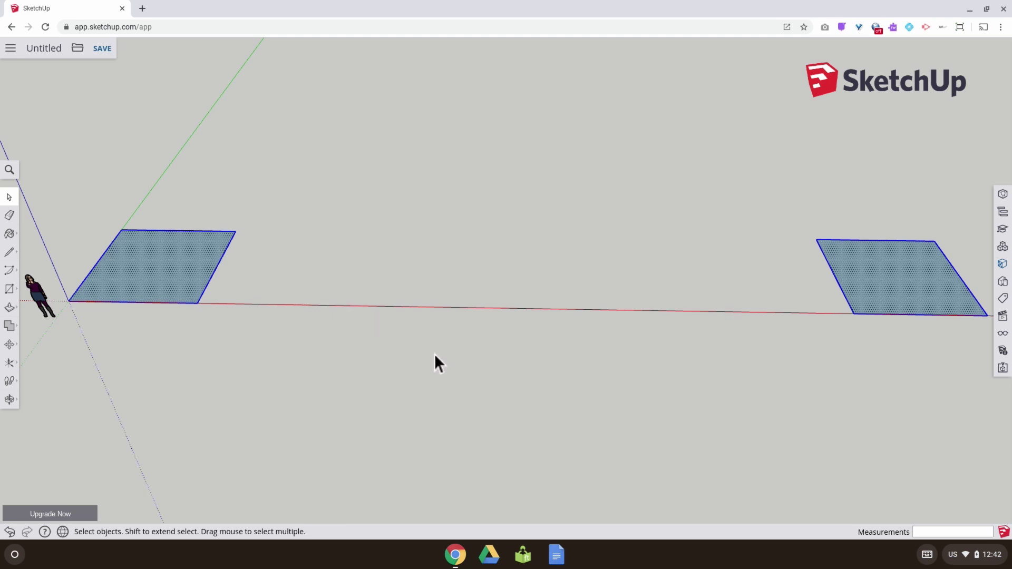
pyautogui.click(9, 344)
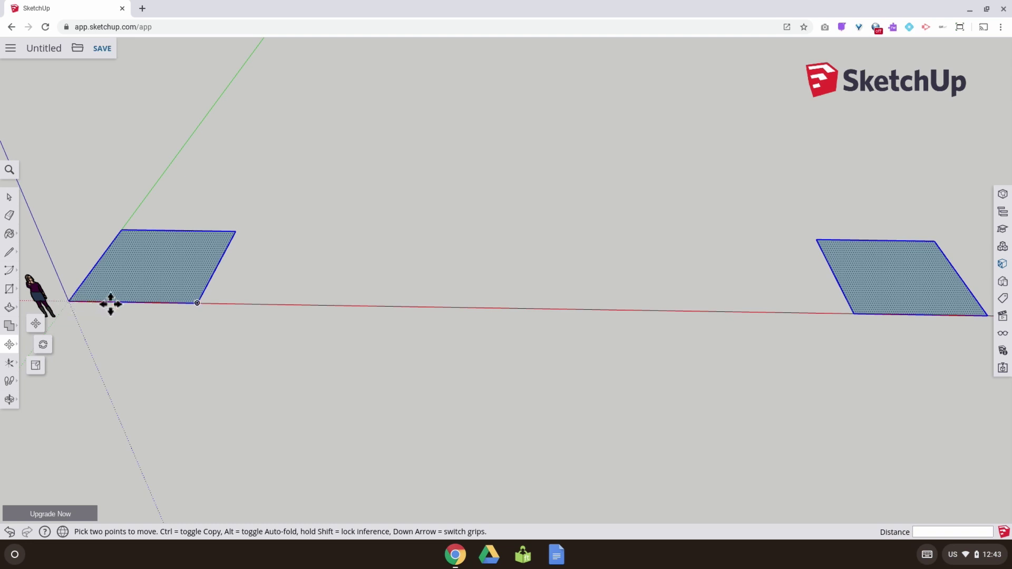
pyautogui.click(97, 258)
pyautogui.press('ctrl')
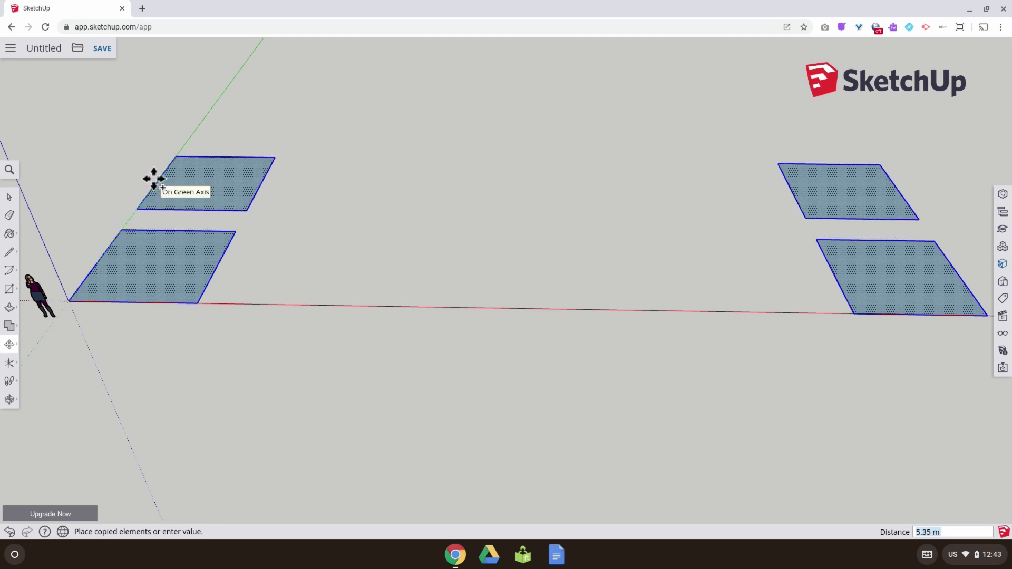
pyautogui.press('Return')
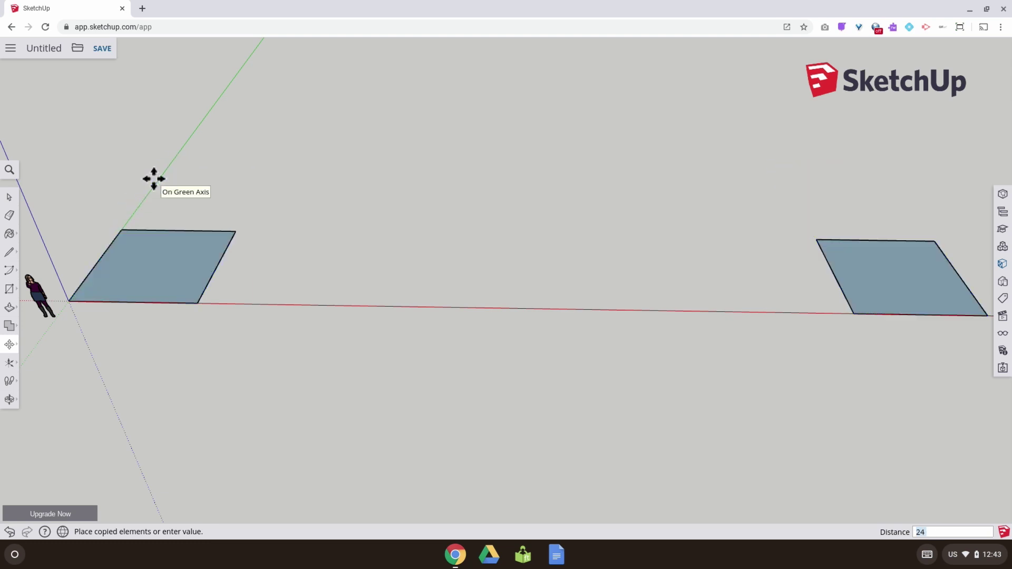
pyautogui.click(9, 399)
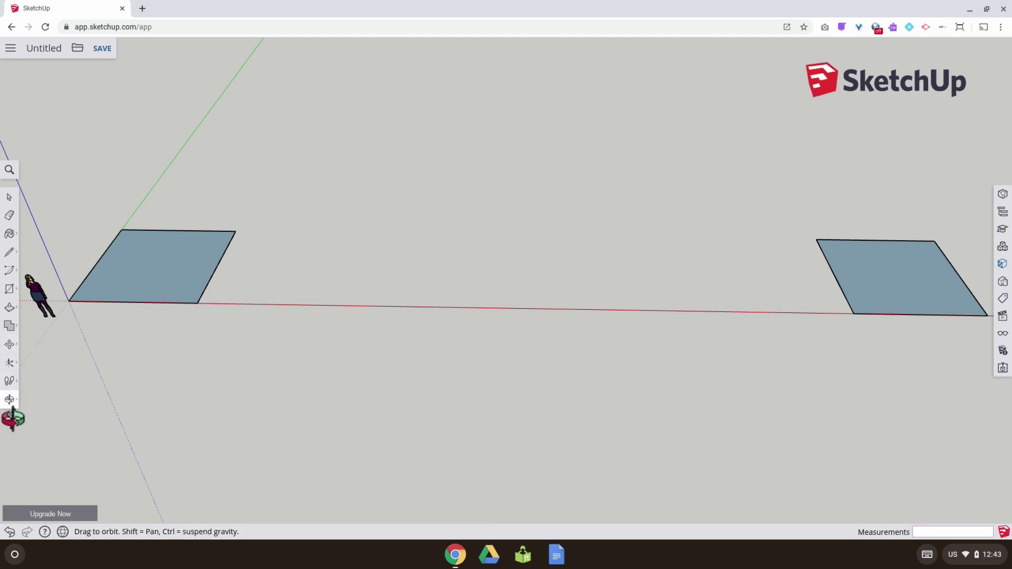
# Step: Fit all four squares in view and draw the left-side line between square midpoints
pyautogui.moveTo(13, 405)
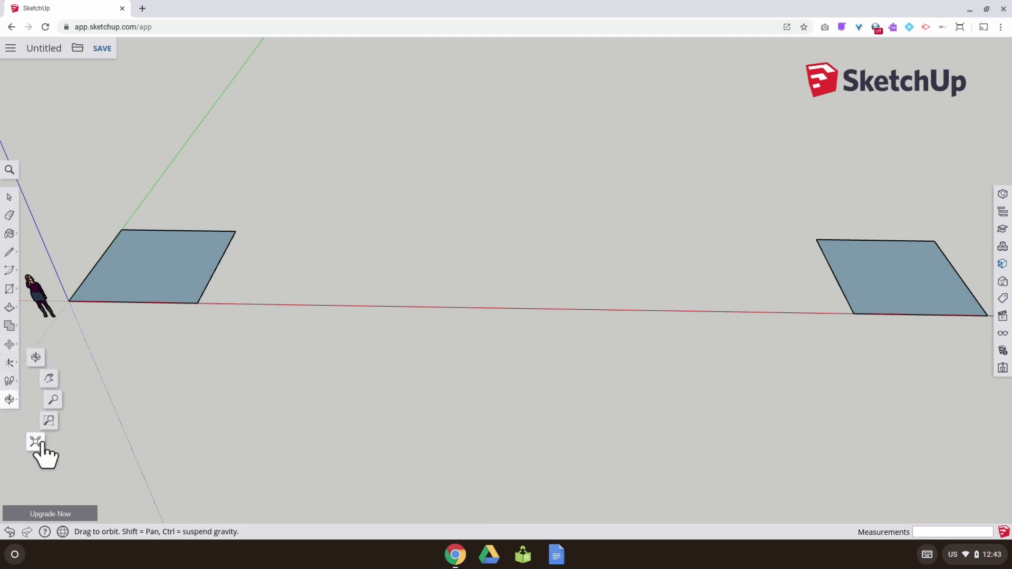
pyautogui.click(41, 446)
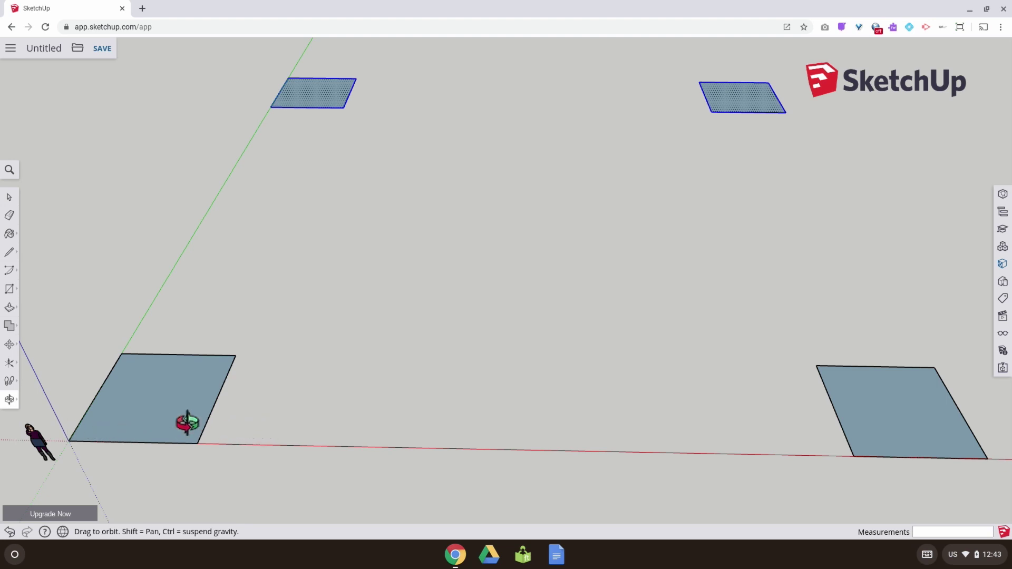
pyautogui.click(10, 252)
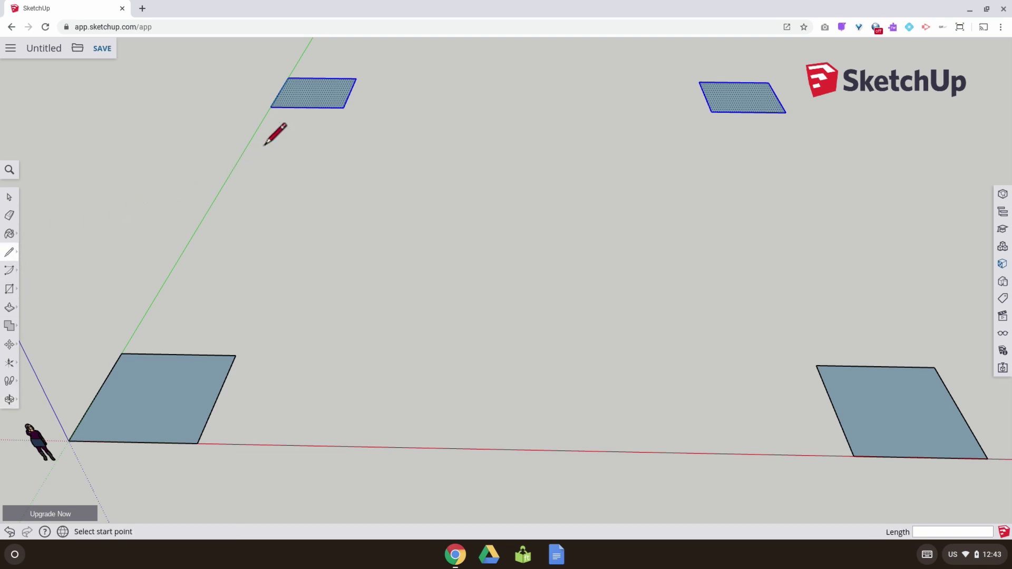
pyautogui.click(306, 108)
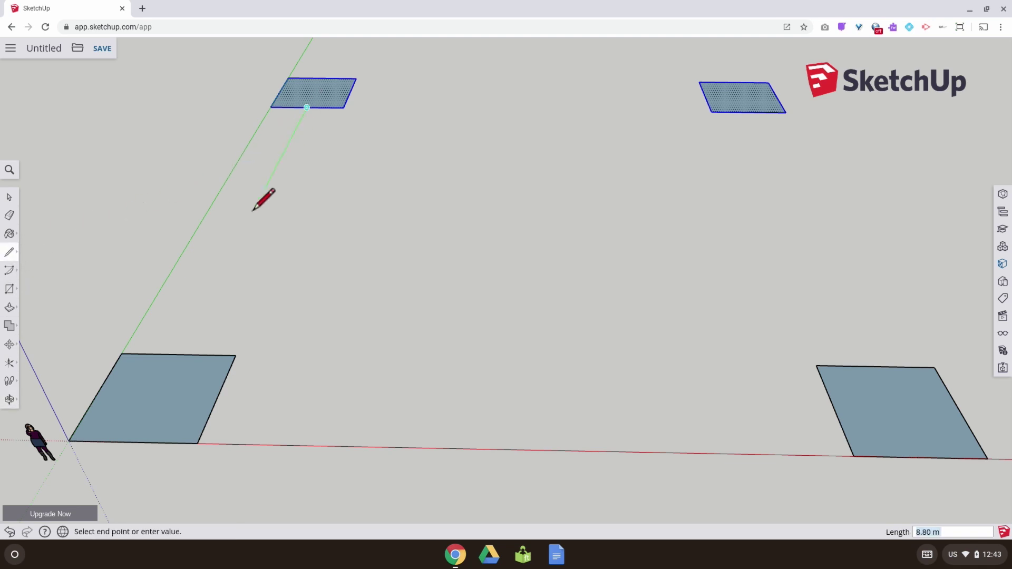
pyautogui.click(178, 354)
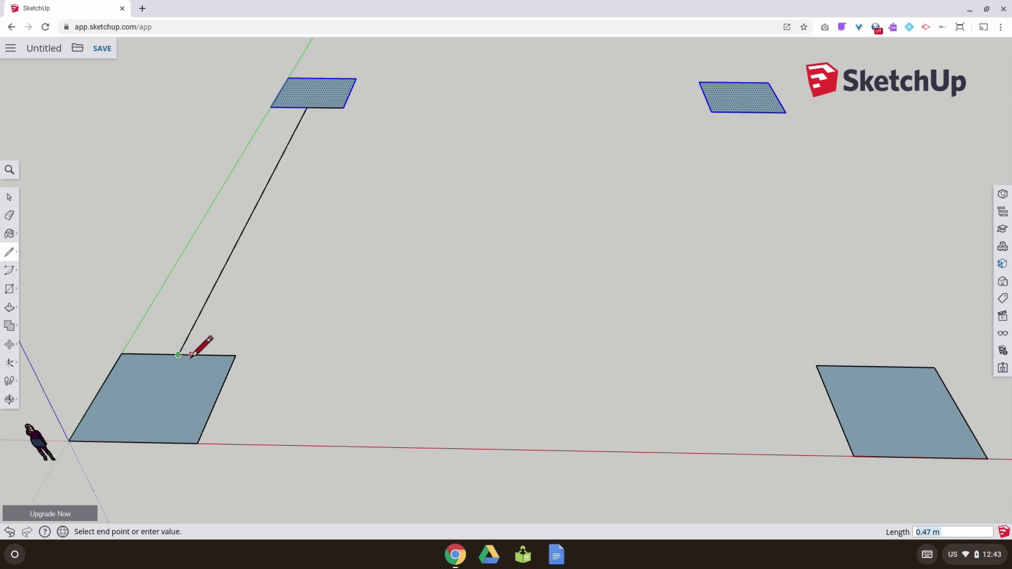
pyautogui.press('Escape')
# Step: Draw the bottom, right and top midpoint lines, closing the outline into a face
pyautogui.click(218, 396)
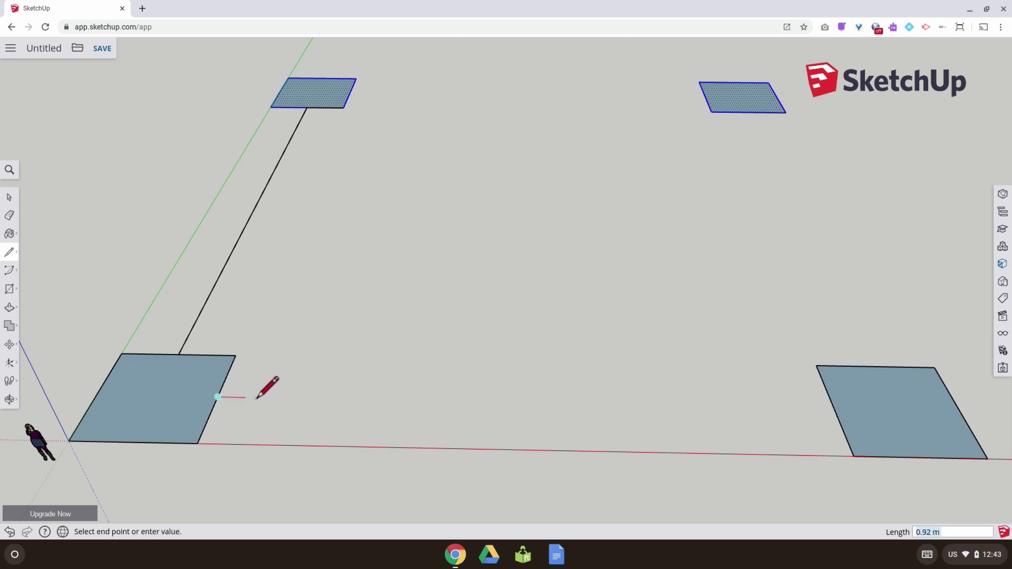
pyautogui.click(833, 407)
pyautogui.click(875, 365)
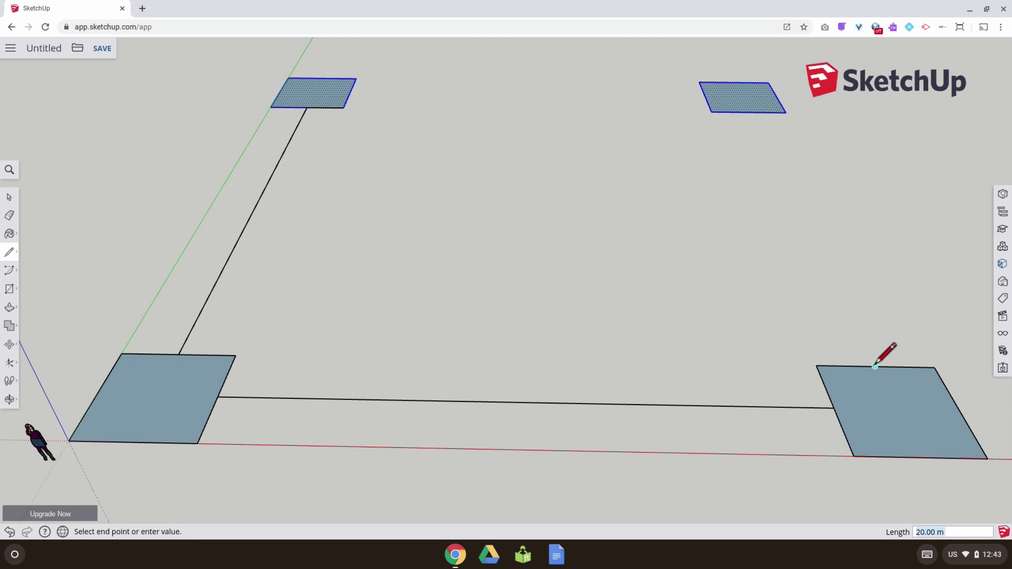
pyautogui.click(748, 112)
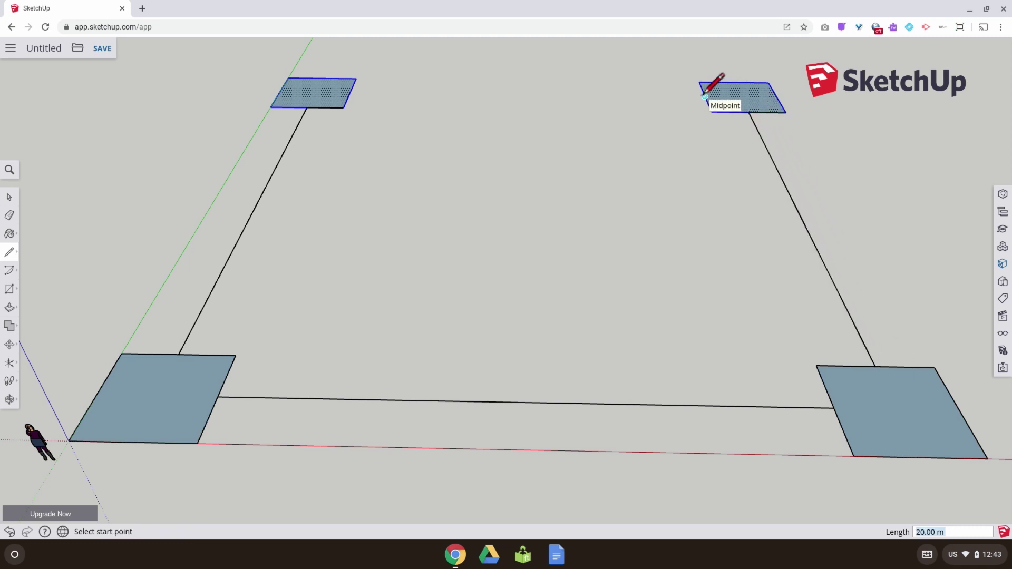
pyautogui.click(705, 96)
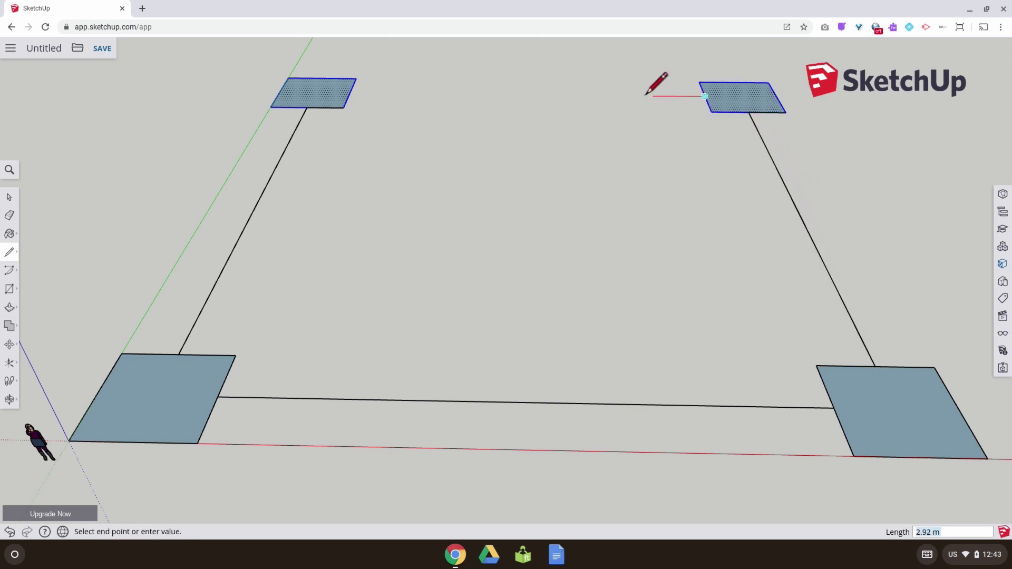
pyautogui.click(351, 93)
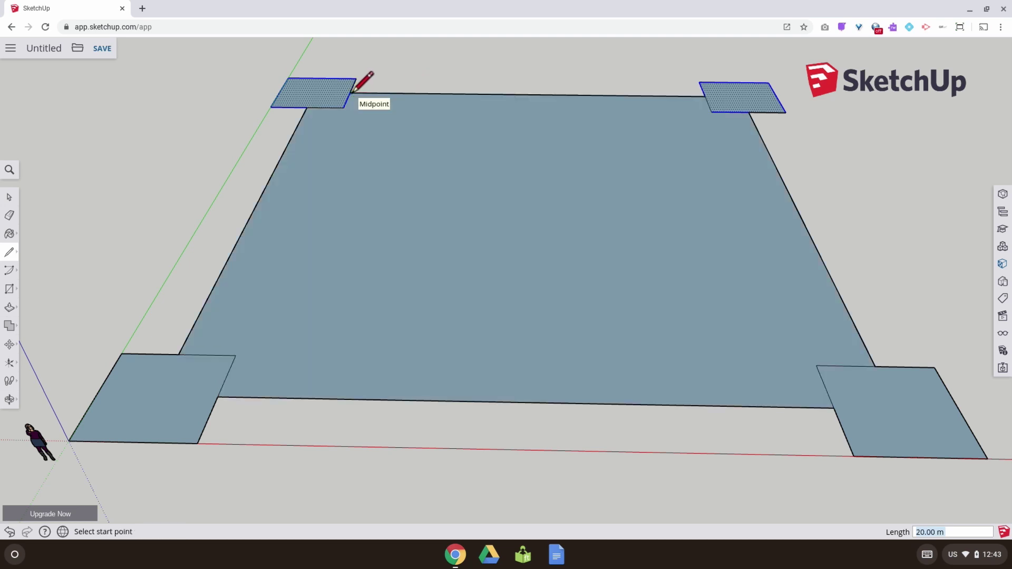
# Step: Offset the lower-left turret square 0.3 inward
pyautogui.click(10, 310)
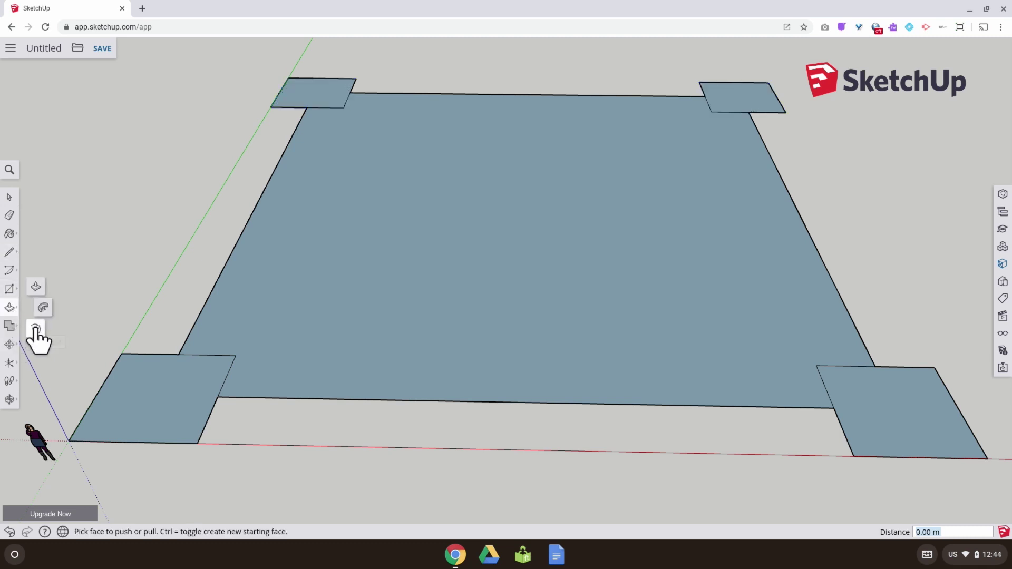
pyautogui.click(36, 329)
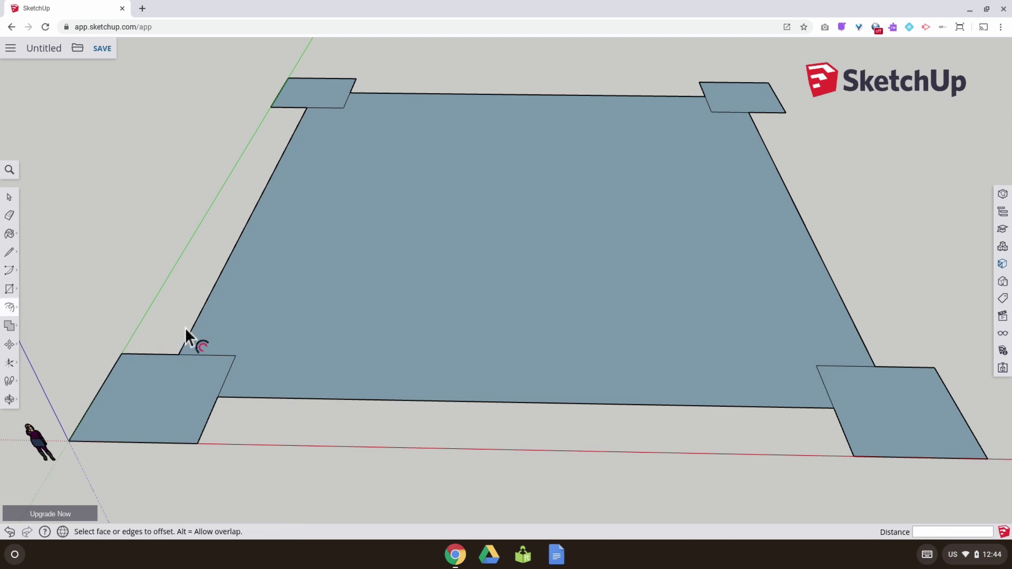
pyautogui.click(147, 357)
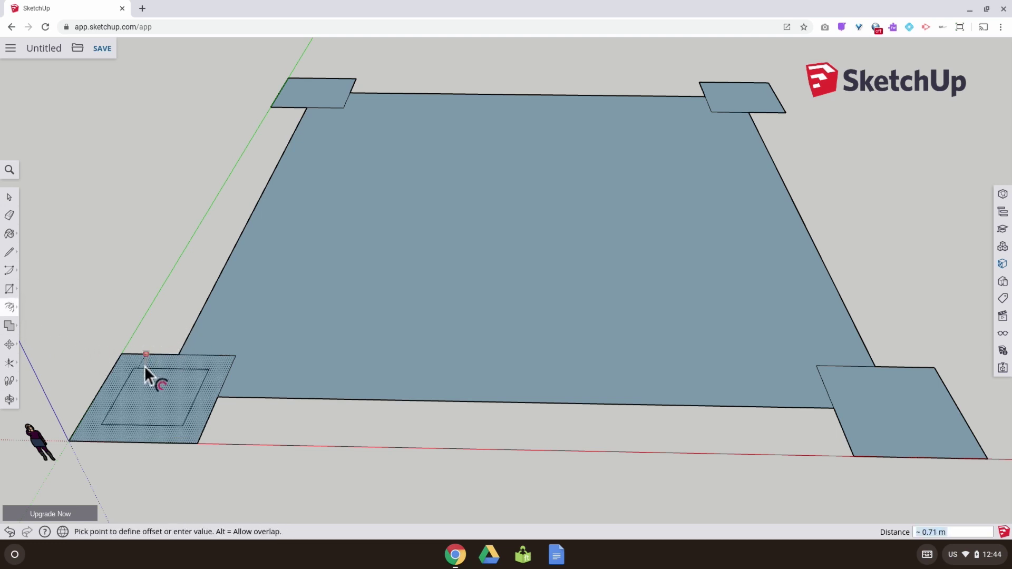
pyautogui.press('Escape')
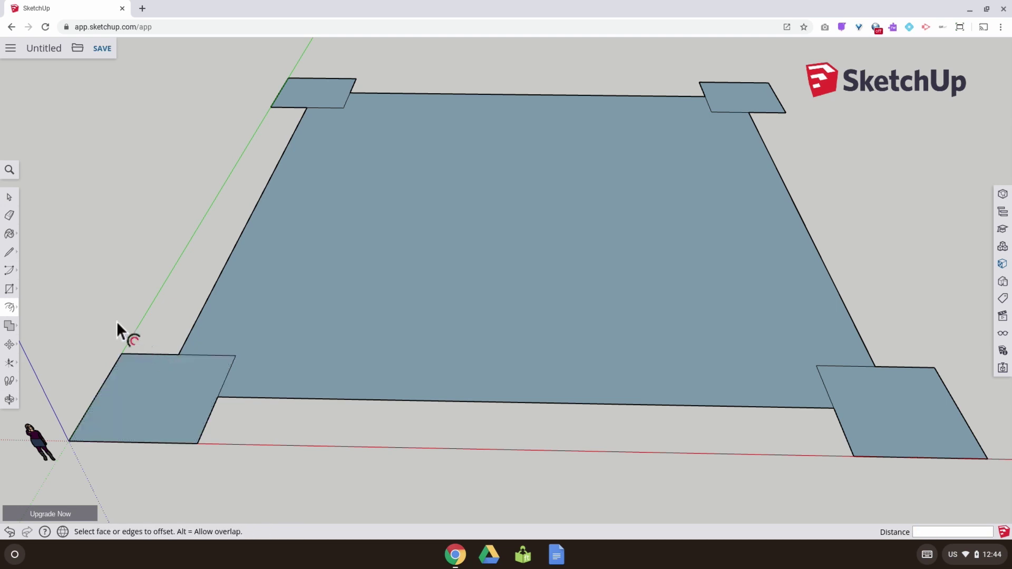
pyautogui.click(9, 198)
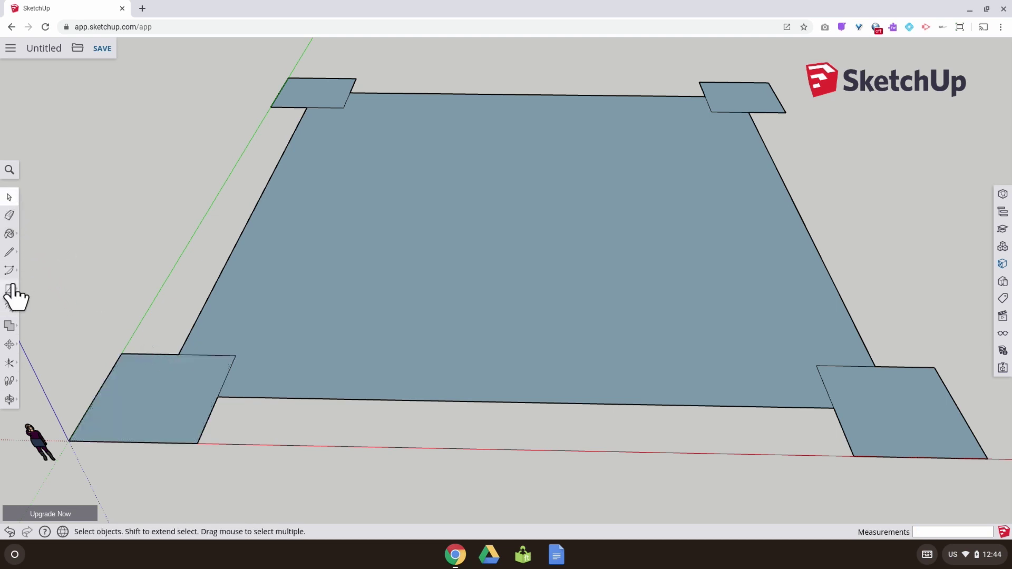
pyautogui.click(10, 310)
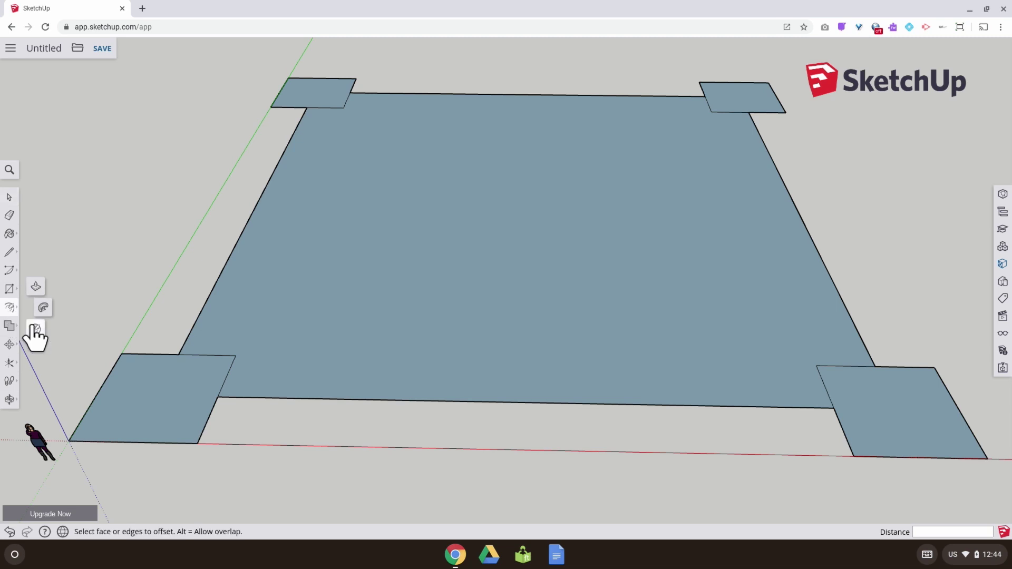
pyautogui.click(126, 375)
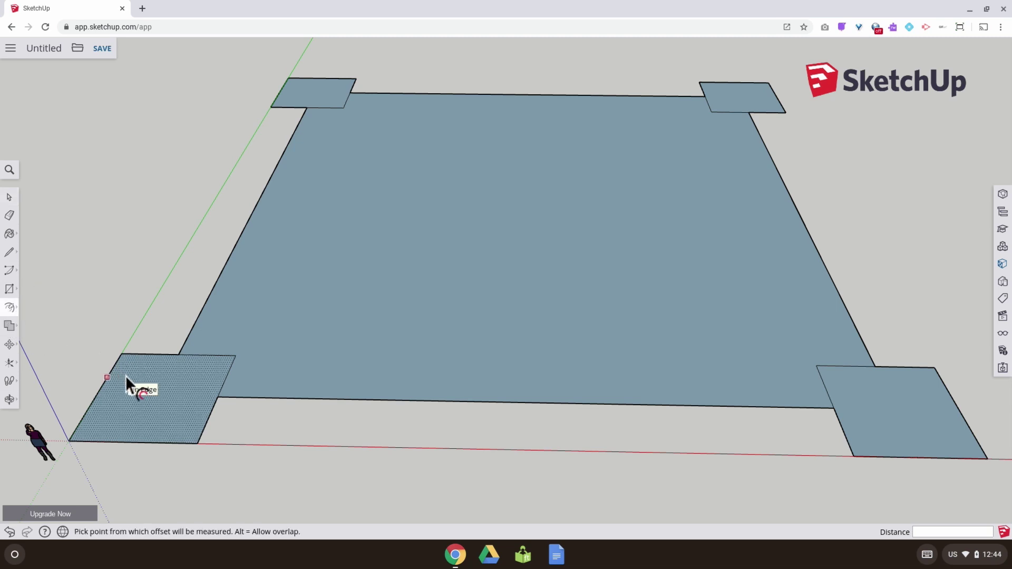
pyautogui.click(127, 378)
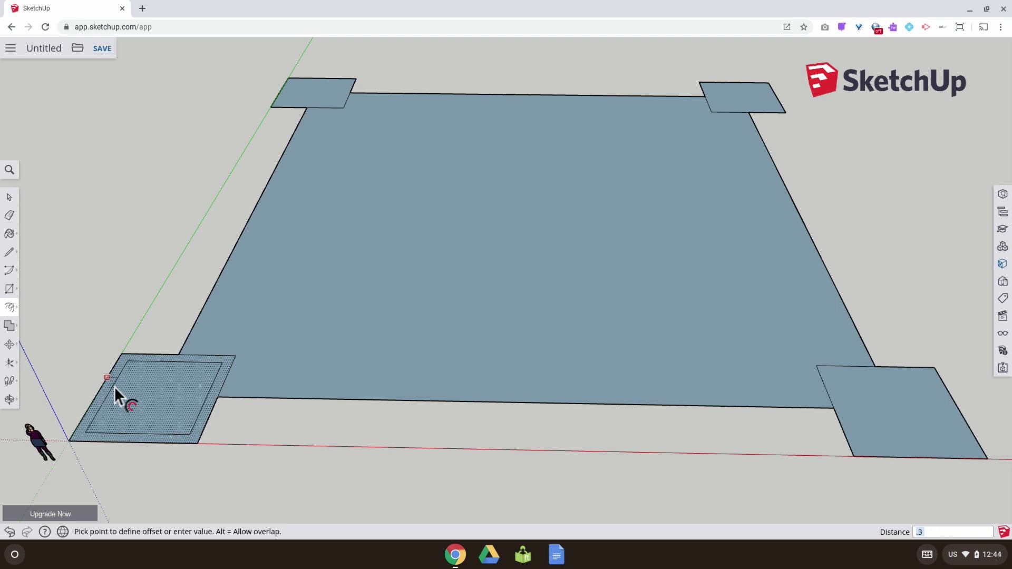
pyautogui.press('Return')
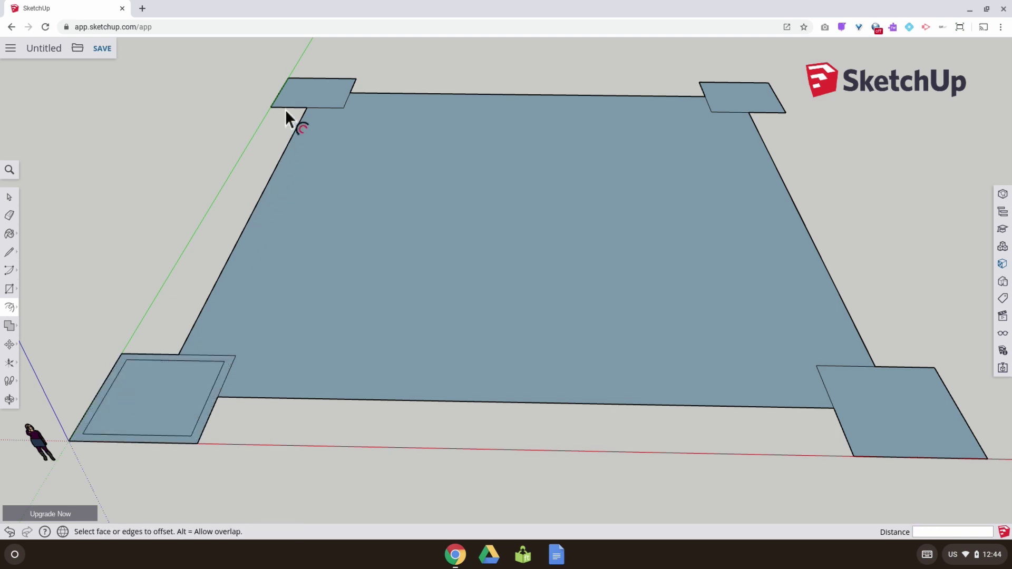
# Step: Offset the top-left and bottom-right turret squares 0.3 inward
pyautogui.click(286, 93)
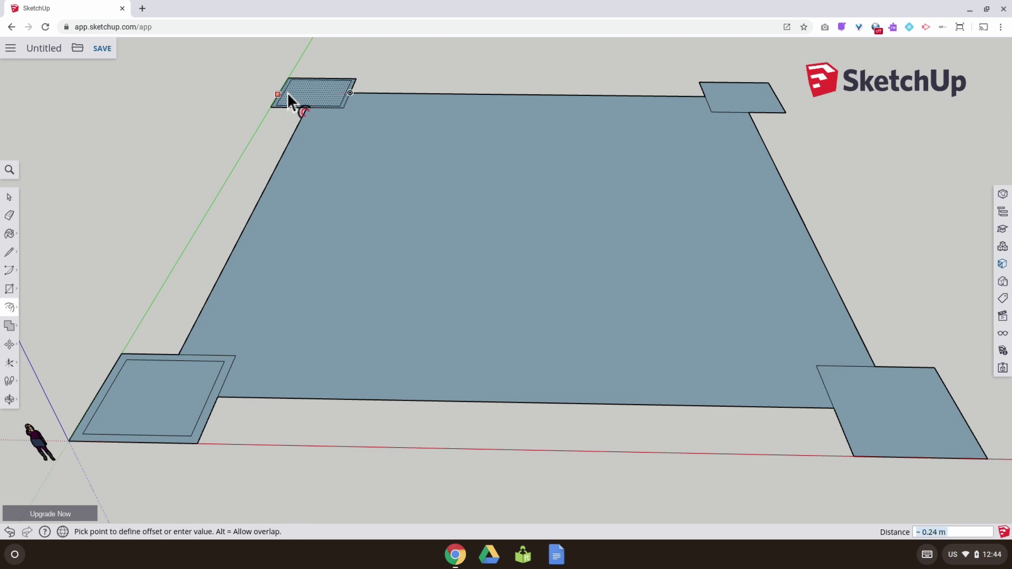
pyautogui.write('.3')
pyautogui.press('Return')
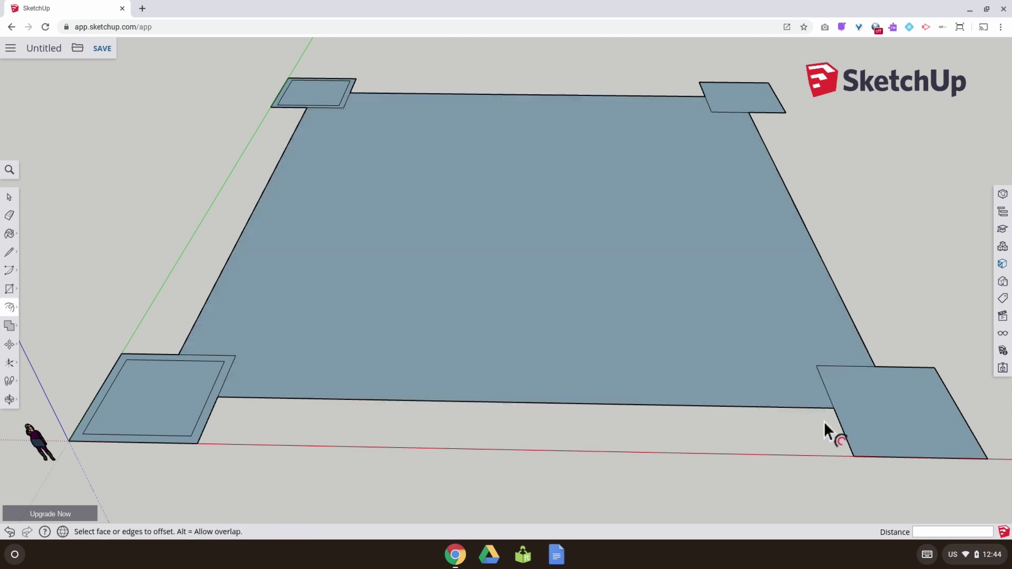
pyautogui.click(866, 429)
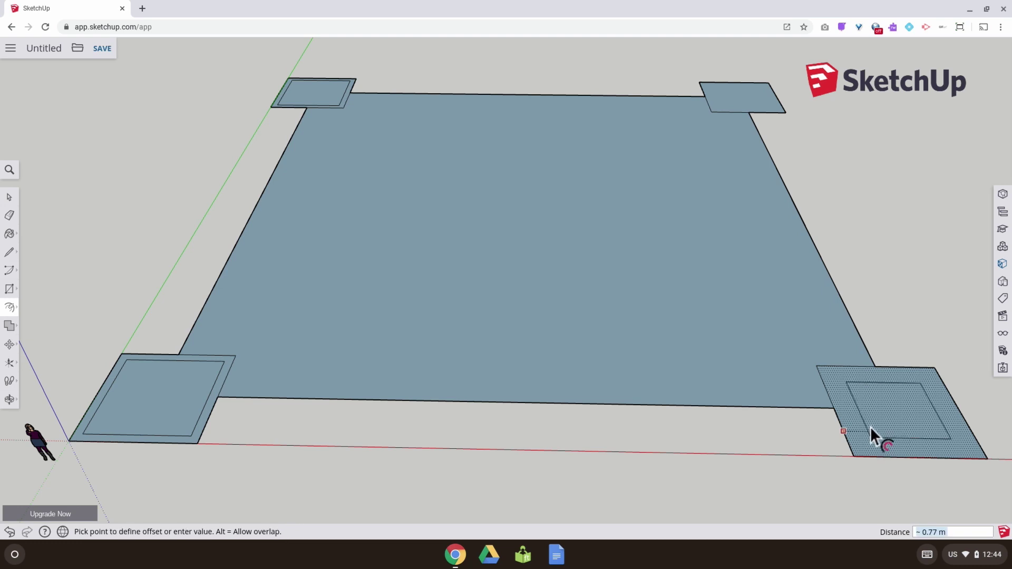
pyautogui.write('.3')
pyautogui.press('Return')
# Step: Offset the top-right turret and the main floor face 0.3 inward
pyautogui.click(754, 105)
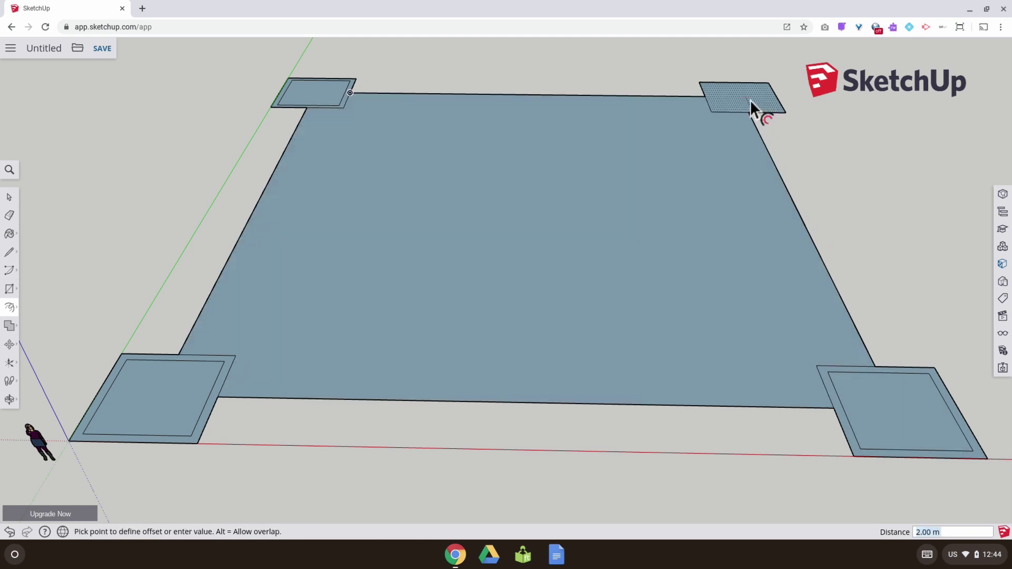
pyautogui.press('Escape')
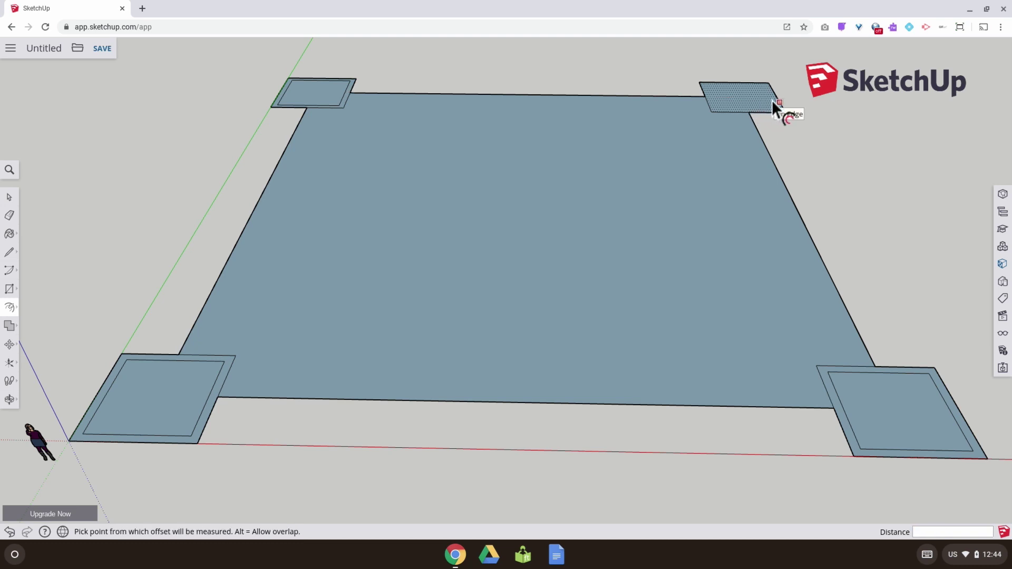
pyautogui.click(773, 105)
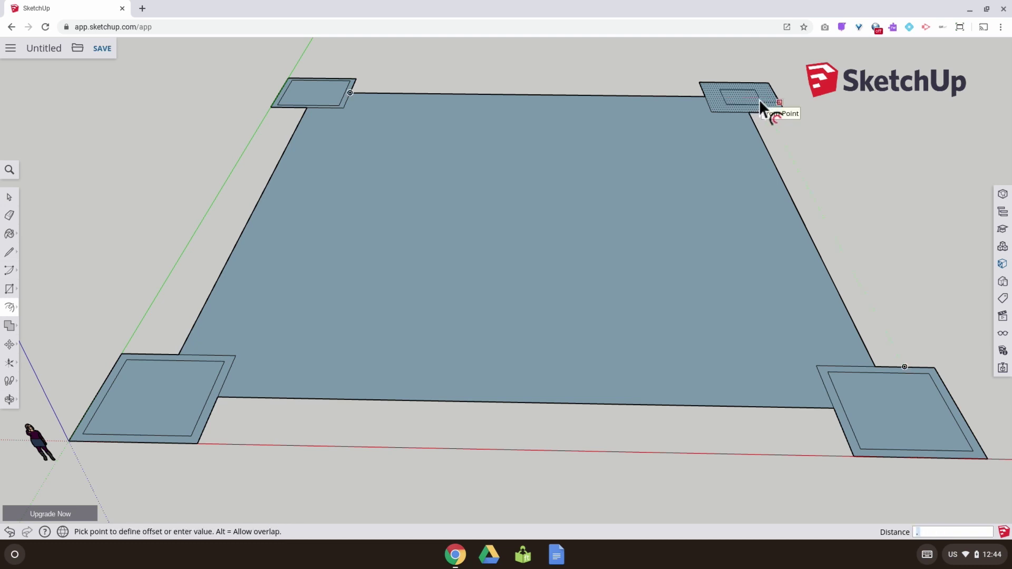
pyautogui.press('Escape')
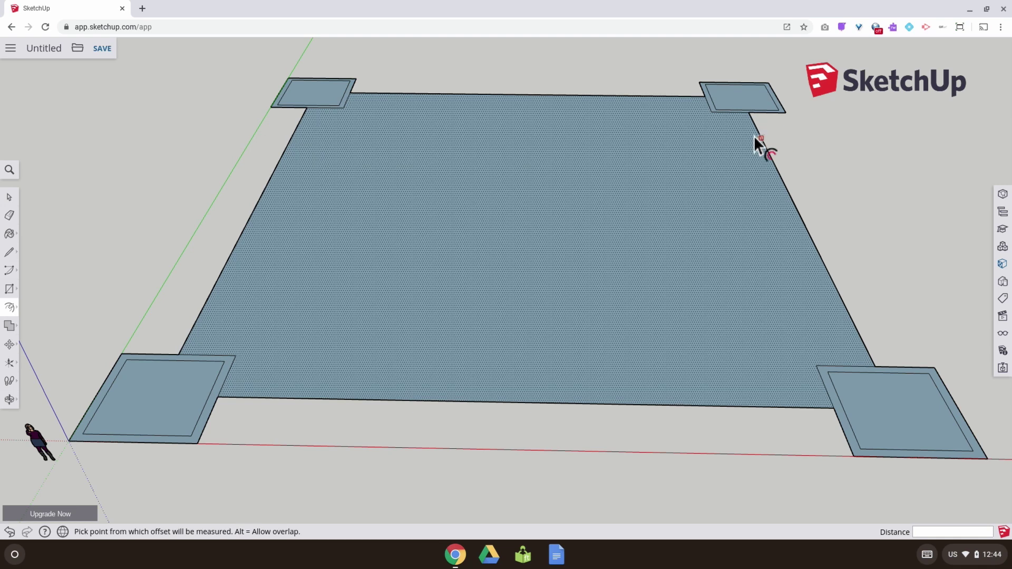
pyautogui.click(754, 137)
pyautogui.click(741, 138)
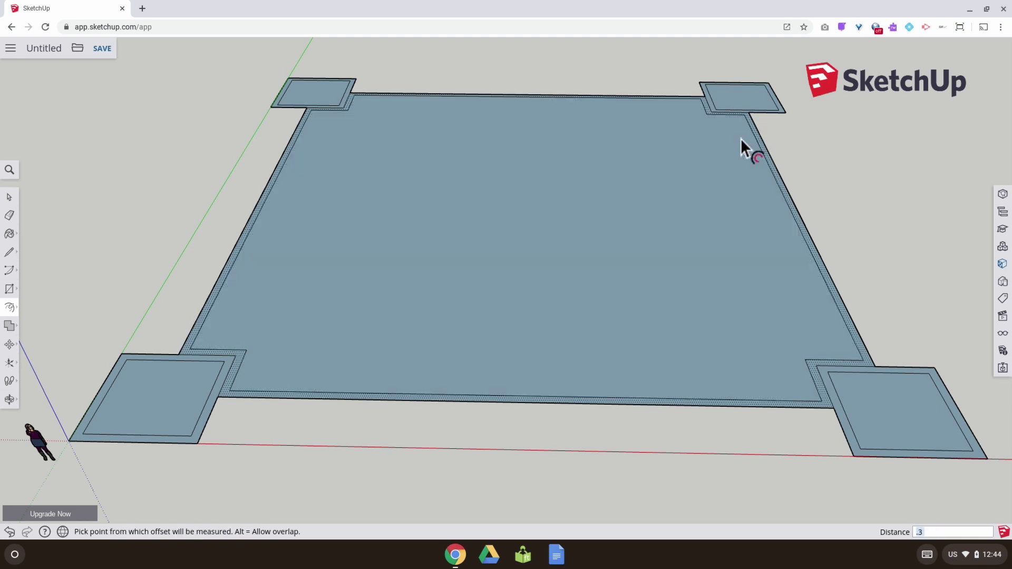
# Step: Close the wall strip with two short edges at the first turret and erase leftover edges
pyautogui.scroll(6, 225, 401)
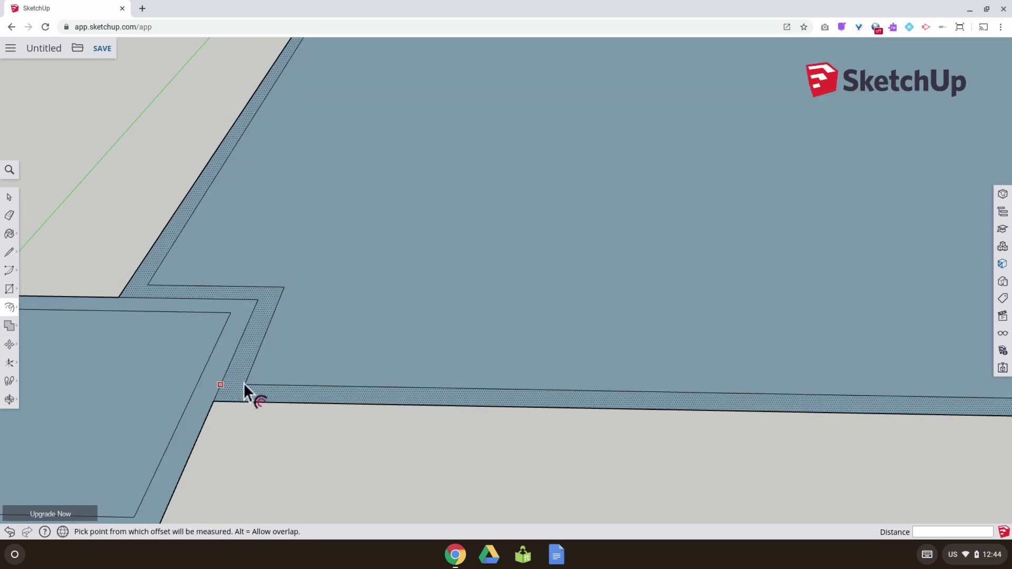
pyautogui.click(9, 253)
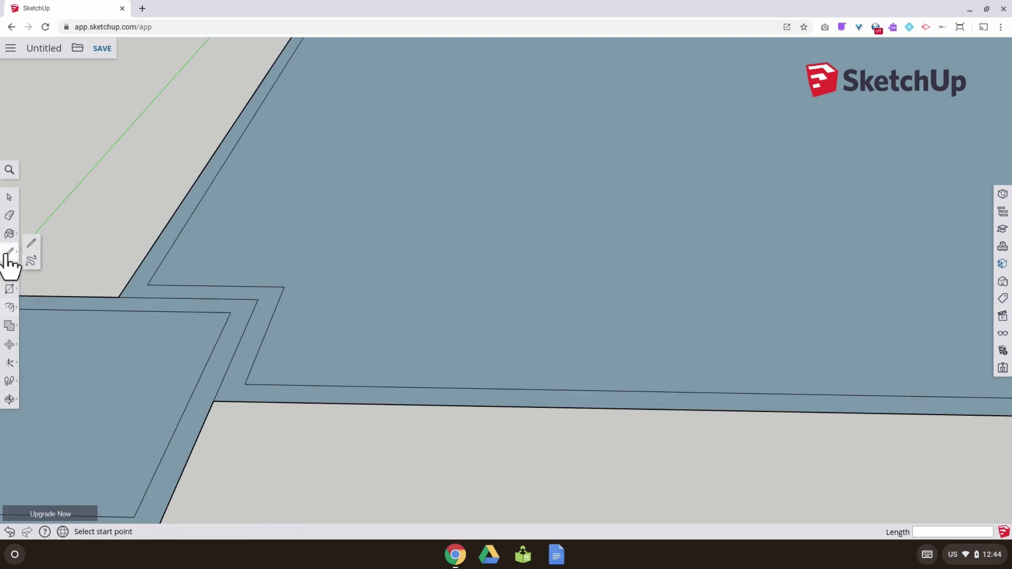
pyautogui.click(147, 284)
pyautogui.click(150, 297)
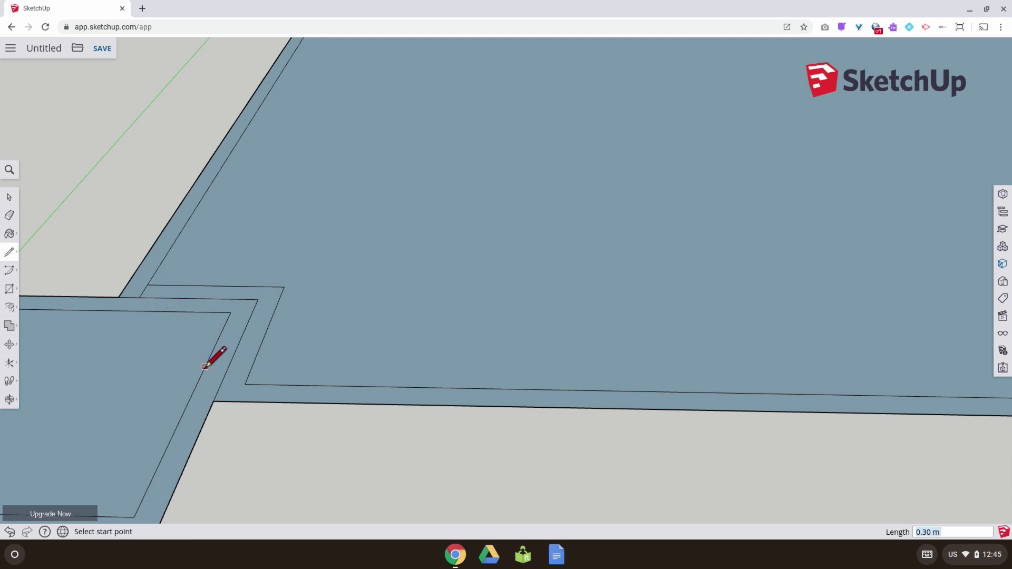
pyautogui.scroll(5, 244, 385)
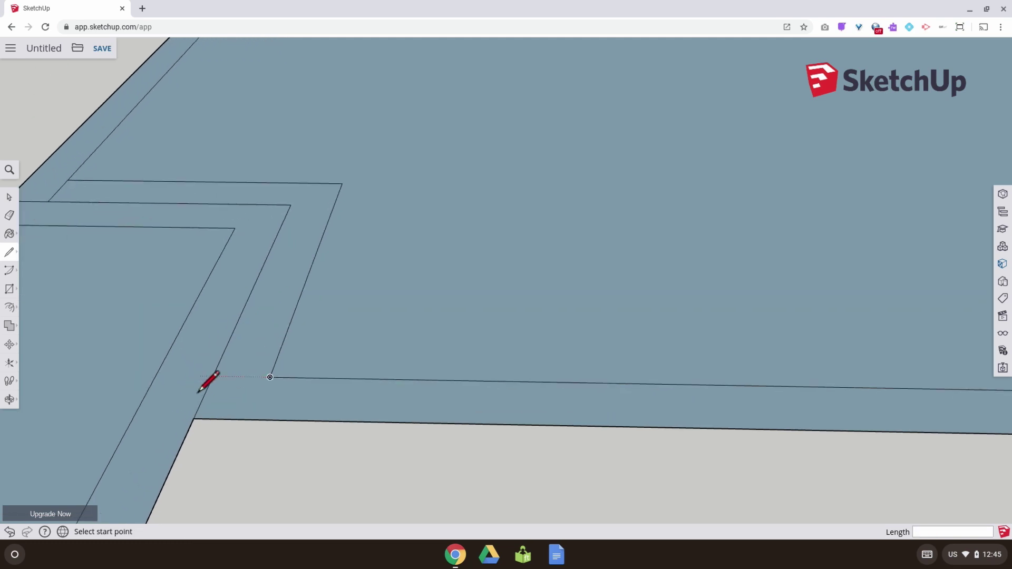
pyautogui.click(293, 373)
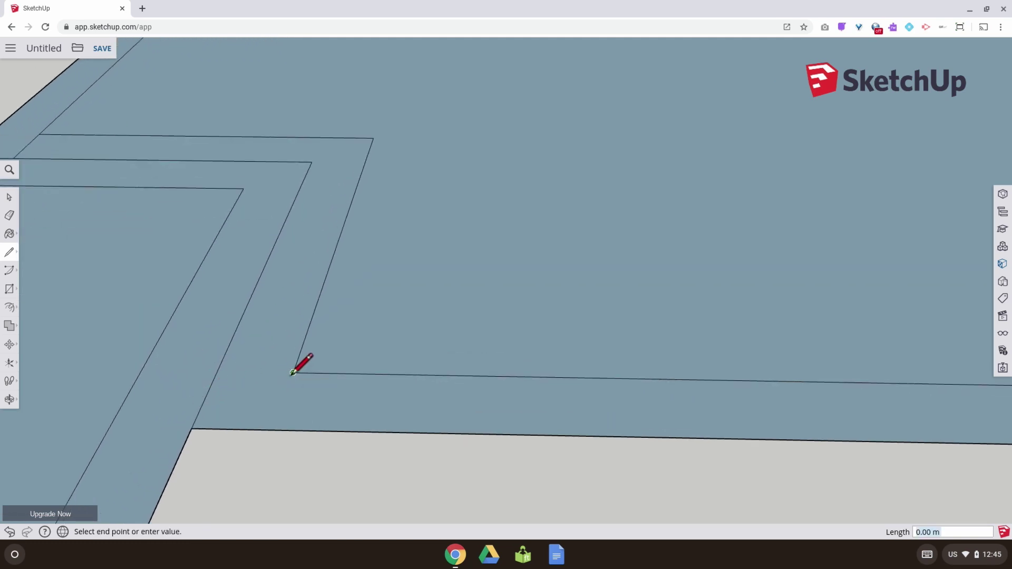
pyautogui.click(217, 372)
pyautogui.scroll(-4, 289, 384)
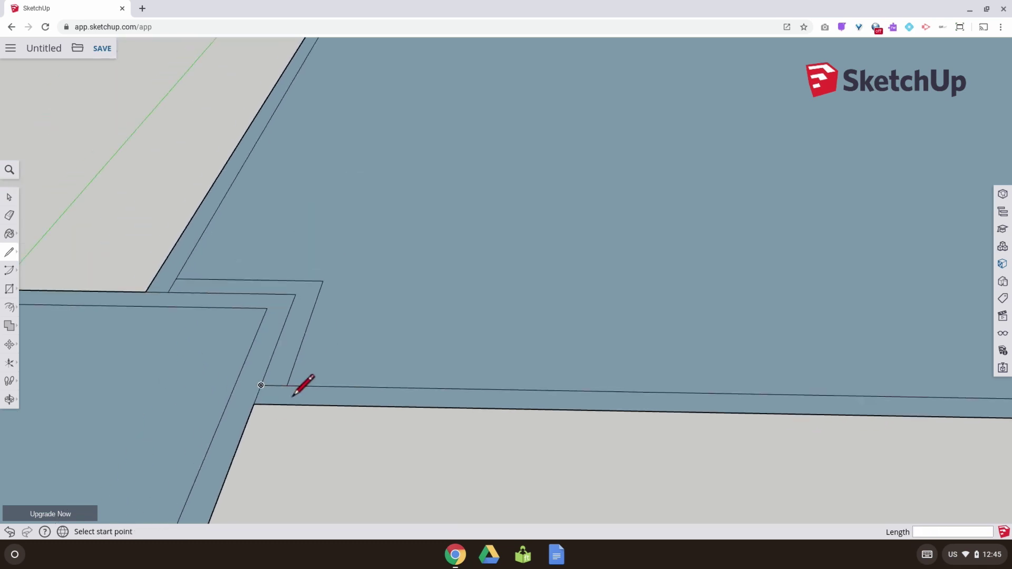
pyautogui.scroll(-2, 302, 396)
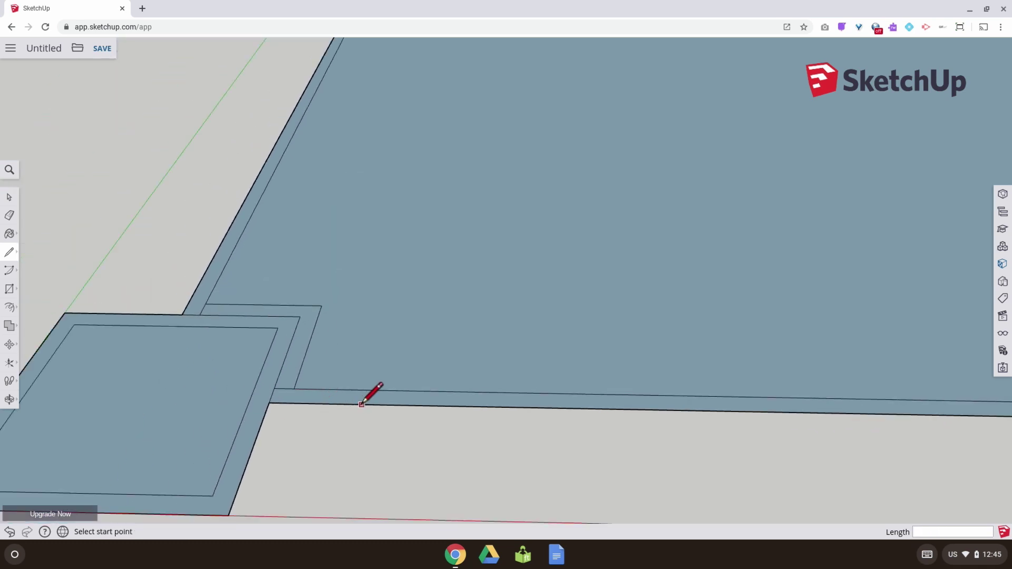
pyautogui.click(9, 215)
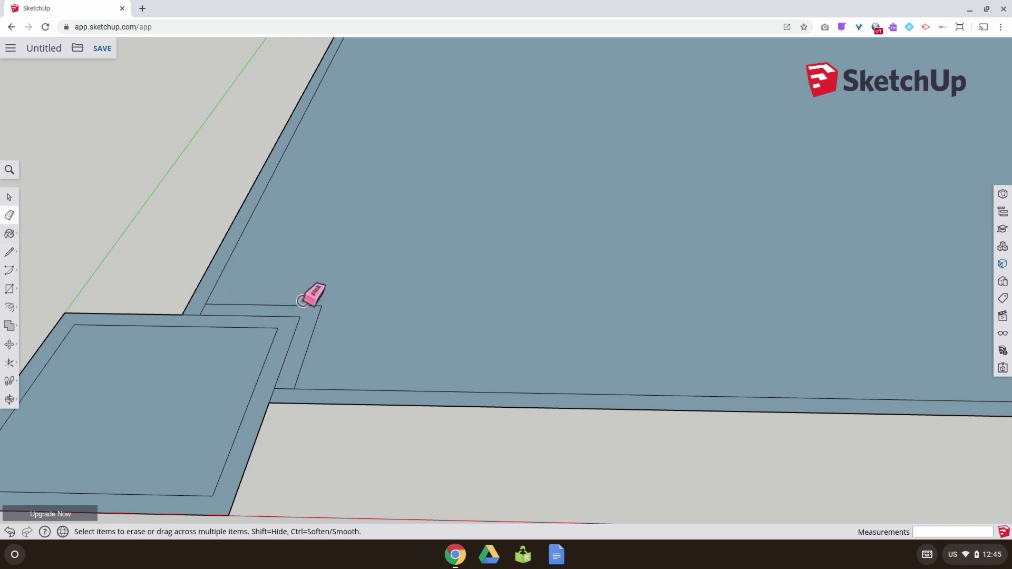
pyautogui.moveTo(303, 300); pyautogui.dragTo(337, 319)
# Step: At the next turret corner, draw two closing edges and erase the leftover vertical strip edge
pyautogui.scroll(-2, 348, 352)
pyautogui.keyDown('shift'); pyautogui.moveTo(468, 372); pyautogui.dragTo(182, 396, button='middle'); pyautogui.keyUp('shift')
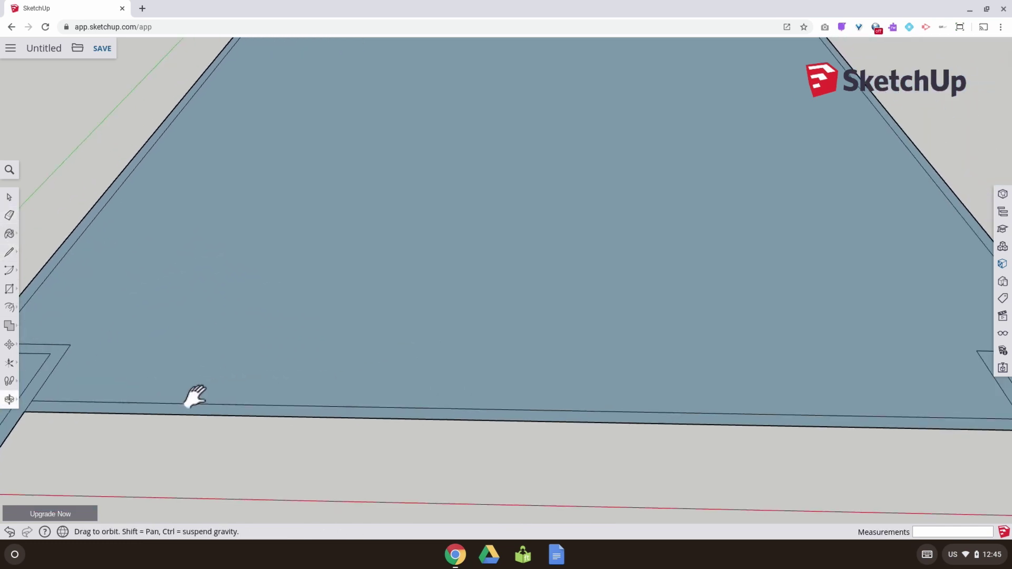
pyautogui.moveTo(786, 384)
pyautogui.keyDown('shift'); pyautogui.mouseDown(button='middle')
pyautogui.moveTo(295, 373)
pyautogui.moveTo(306, 374)
pyautogui.mouseUp(button='middle'); pyautogui.keyUp('shift')
pyautogui.scroll(3, 498, 394)
pyautogui.click(9, 252)
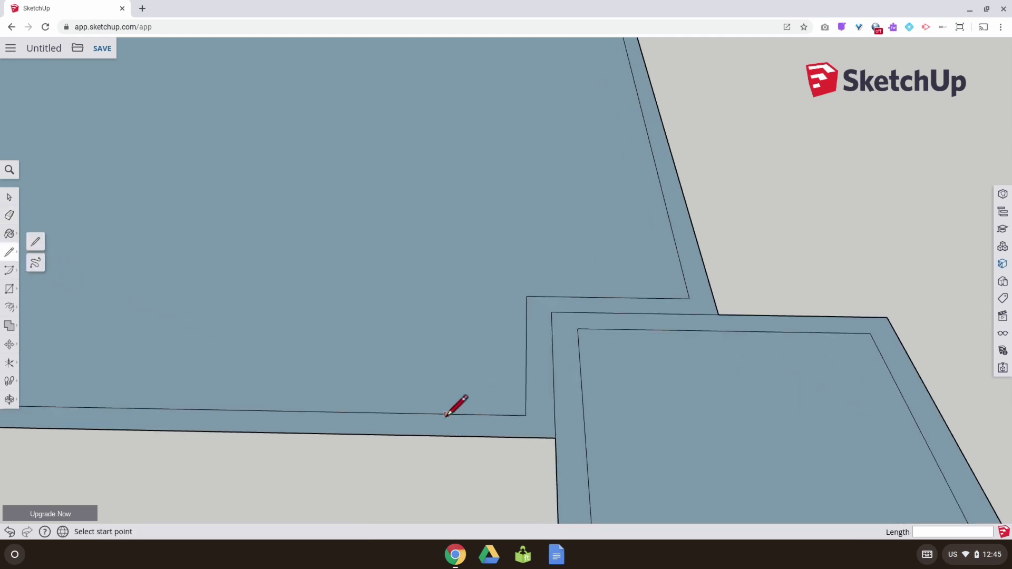
pyautogui.click(525, 415)
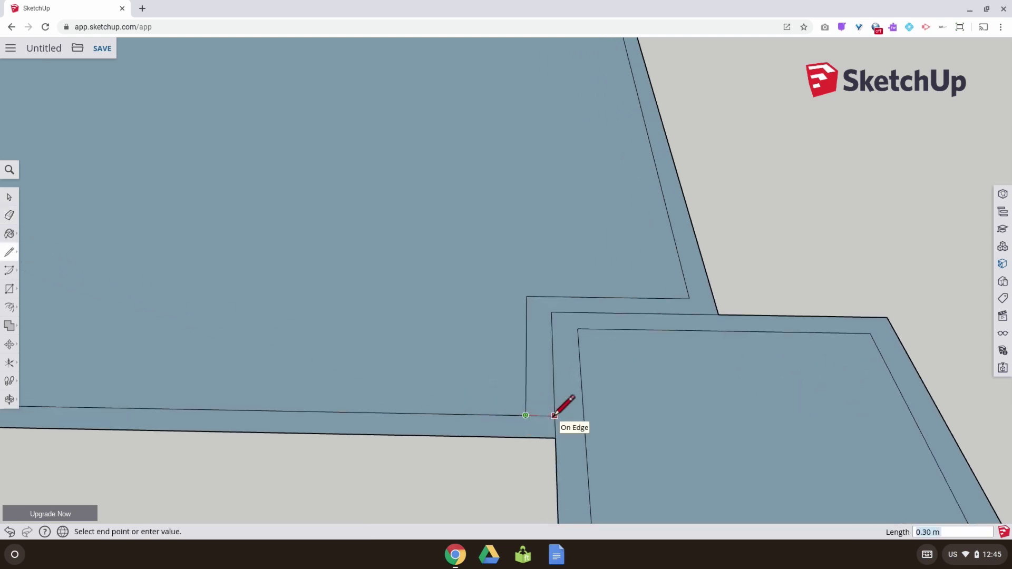
pyautogui.click(554, 415)
pyautogui.click(690, 299)
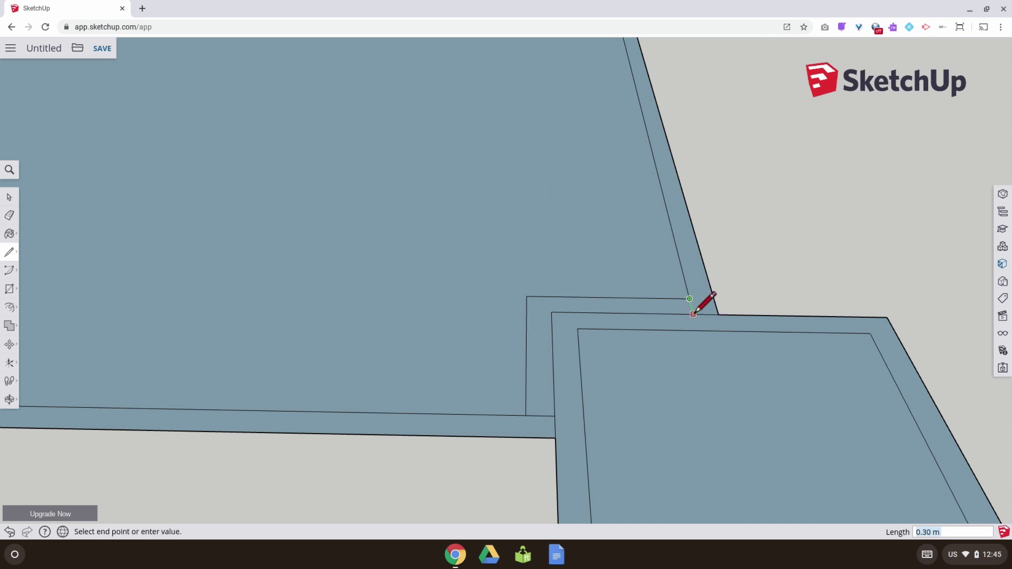
pyautogui.click(693, 313)
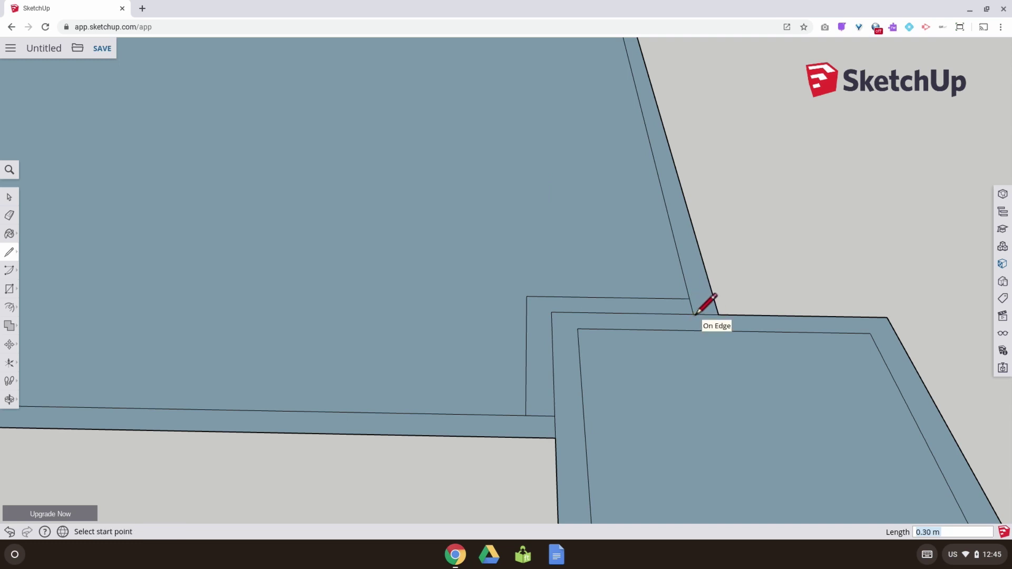
pyautogui.click(10, 216)
pyautogui.moveTo(476, 298); pyautogui.dragTo(538, 307)
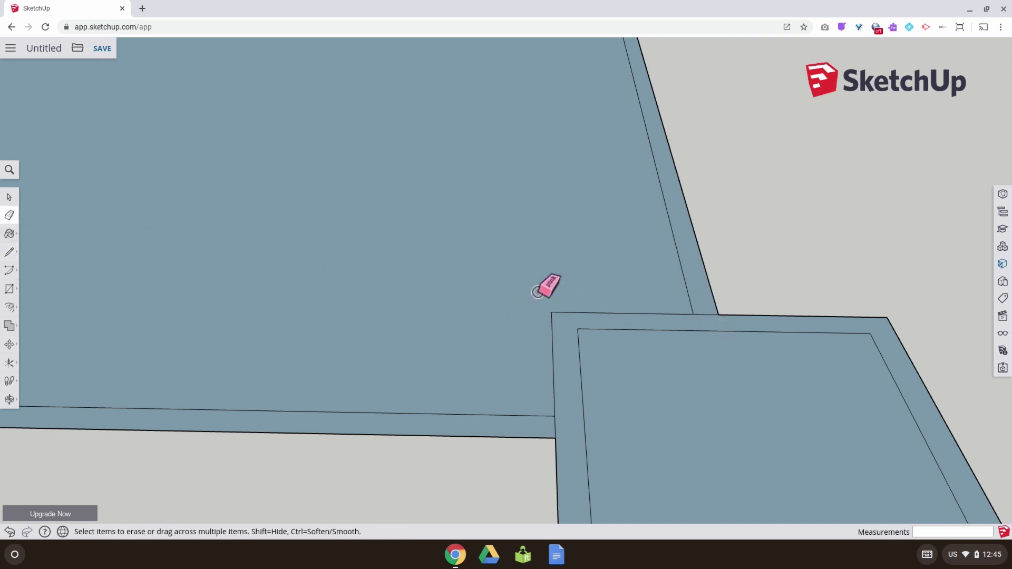
pyautogui.scroll(-3, 543, 305)
pyautogui.moveTo(556, 295); pyautogui.dragTo(586, 367, button='middle')
pyautogui.scroll(5, 580, 221)
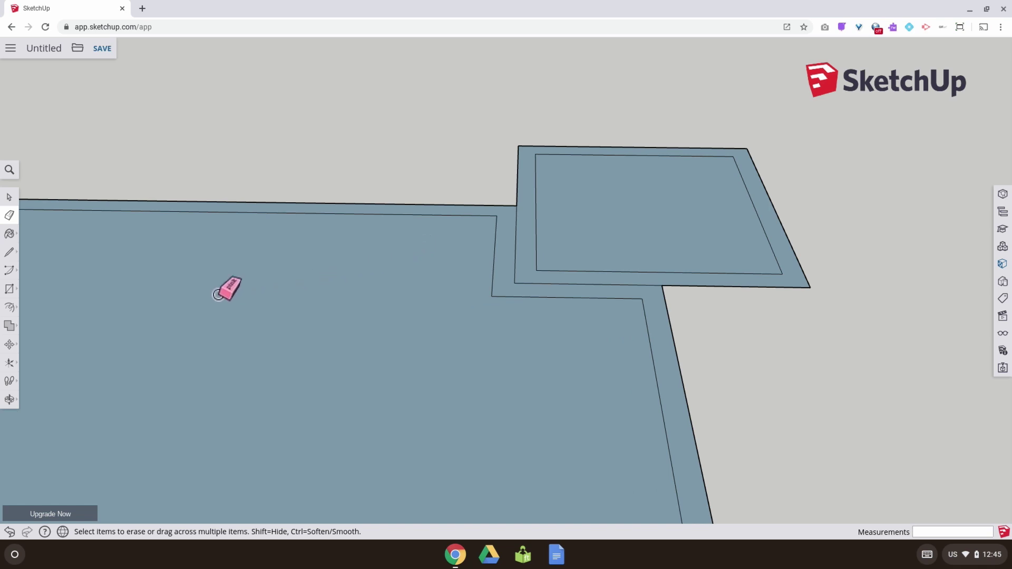
# Step: Draw a short edge closing the strip at the turret and erase the extra edges beside it
pyautogui.click(9, 252)
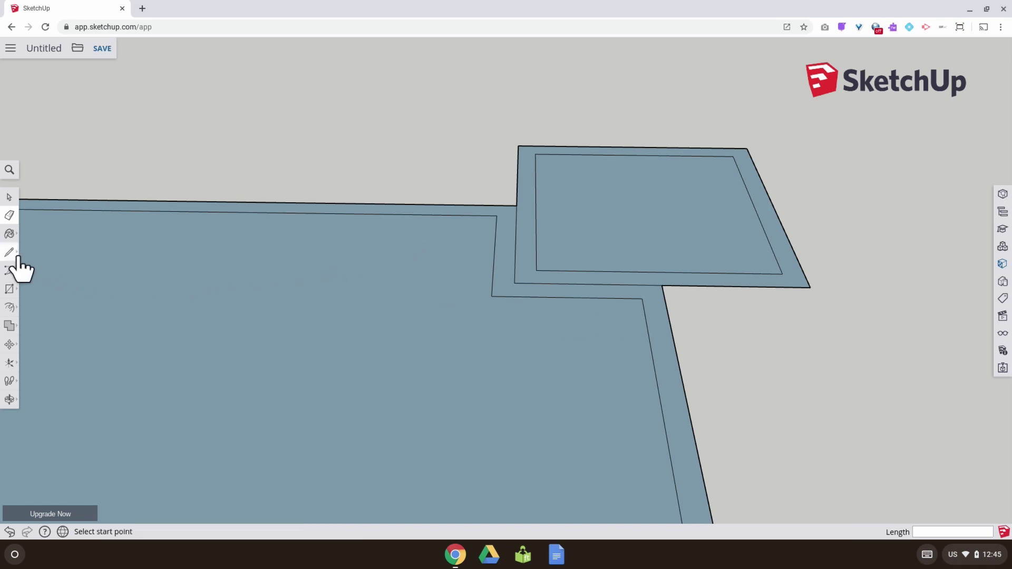
pyautogui.click(496, 215)
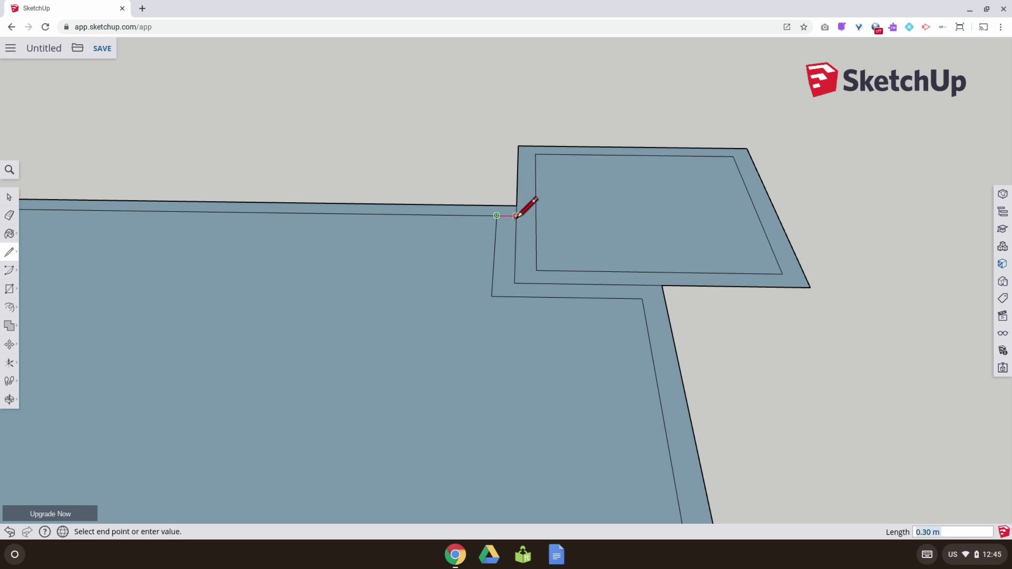
pyautogui.click(642, 299)
pyautogui.click(640, 285)
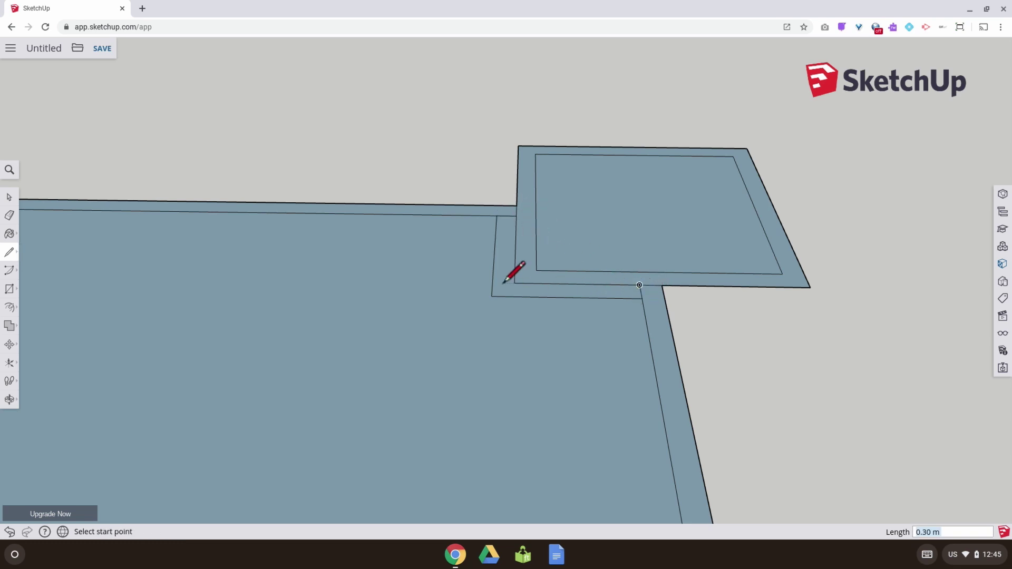
pyautogui.click(9, 216)
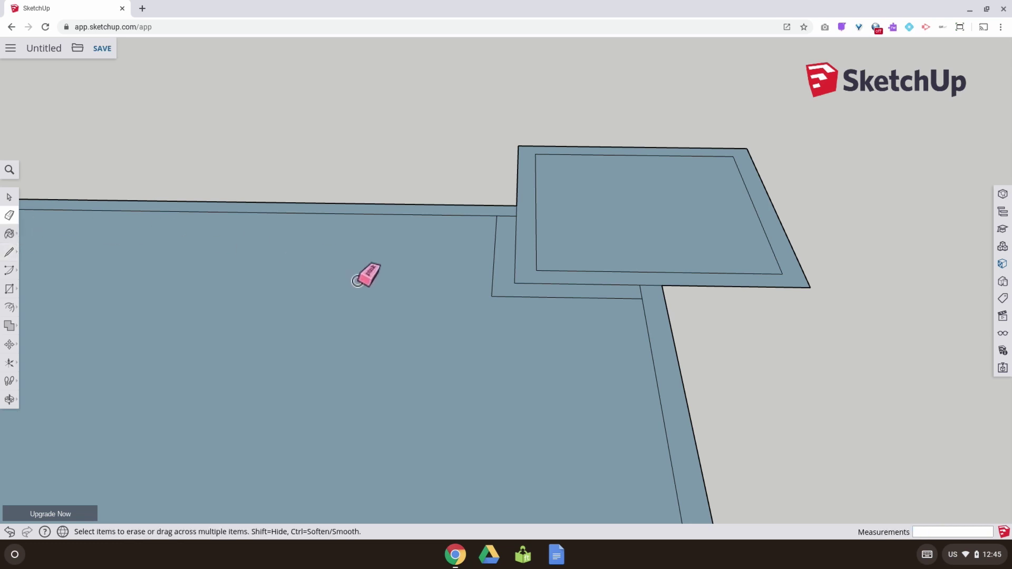
pyautogui.moveTo(489, 300); pyautogui.dragTo(491, 291)
# Step: At the left corner turret, draw edges joining the turret to the wall outline
pyautogui.keyDown('shift'); pyautogui.moveTo(297, 313); pyautogui.dragTo(727, 332, button='middle'); pyautogui.keyUp('shift')
pyautogui.keyDown('shift'); pyautogui.moveTo(211, 321); pyautogui.dragTo(659, 324, button='middle'); pyautogui.keyUp('shift')
pyautogui.keyDown('shift'); pyautogui.moveTo(371, 295); pyautogui.dragTo(491, 323, button='middle'); pyautogui.keyUp('shift')
pyautogui.scroll(3, 400, 364)
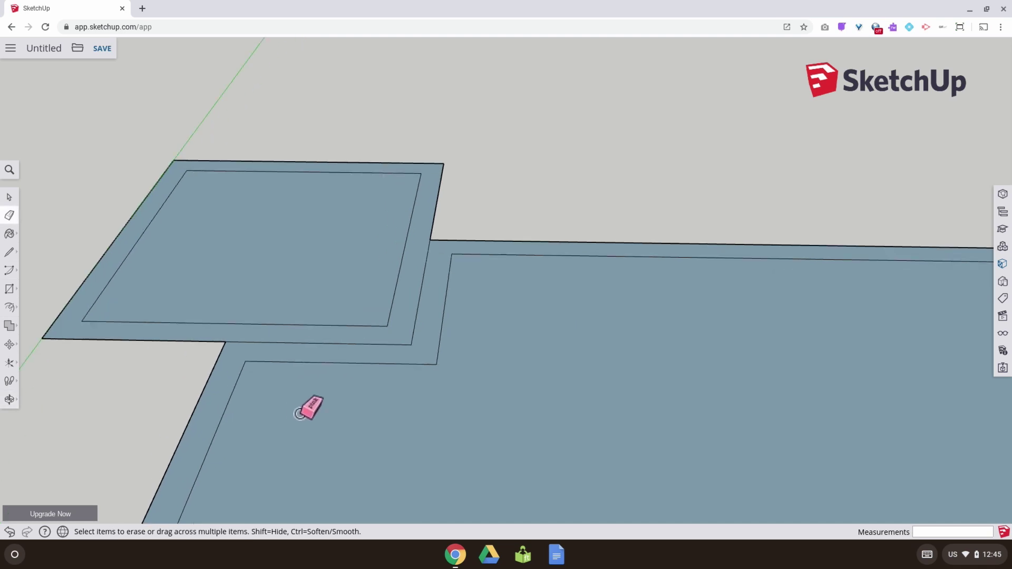
pyautogui.click(10, 253)
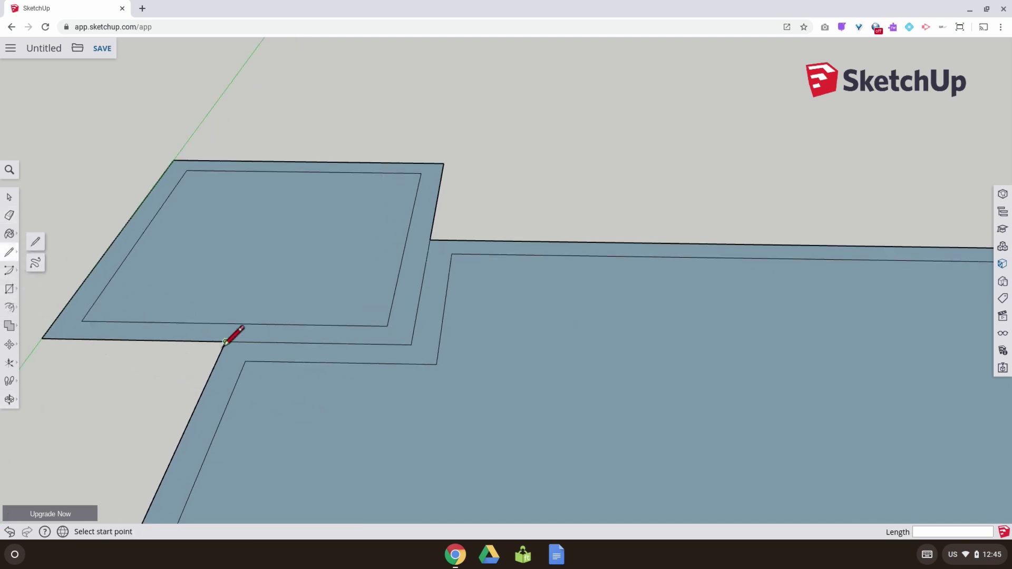
pyautogui.scroll(4, 245, 361)
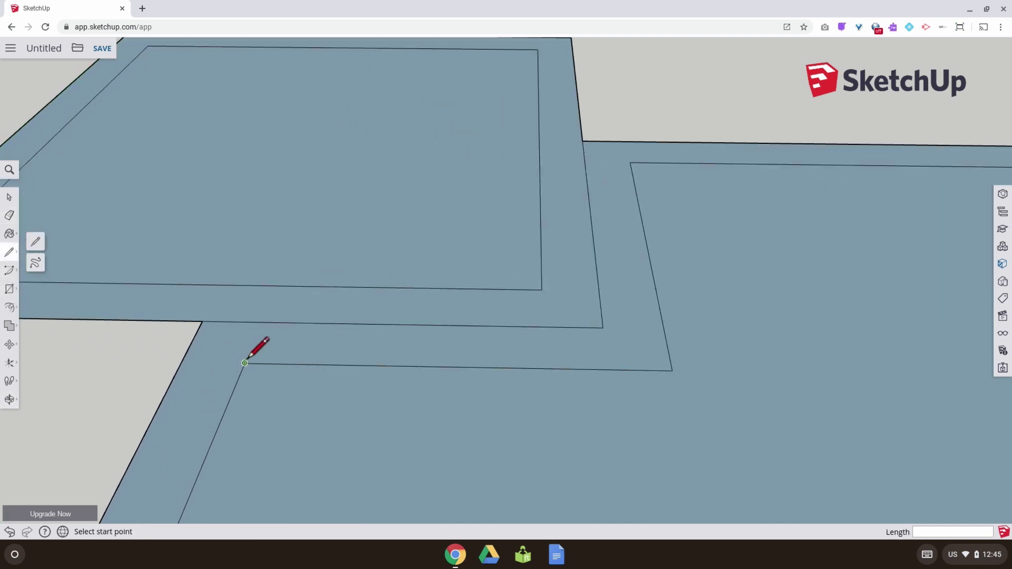
pyautogui.click(245, 363)
pyautogui.click(262, 322)
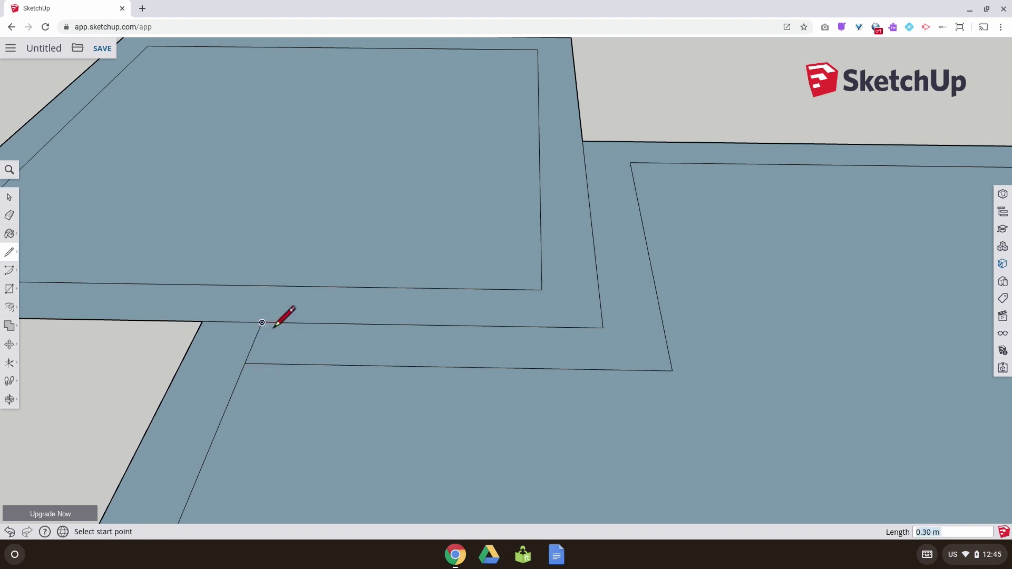
pyautogui.click(596, 162)
pyautogui.scroll(4, 596, 162)
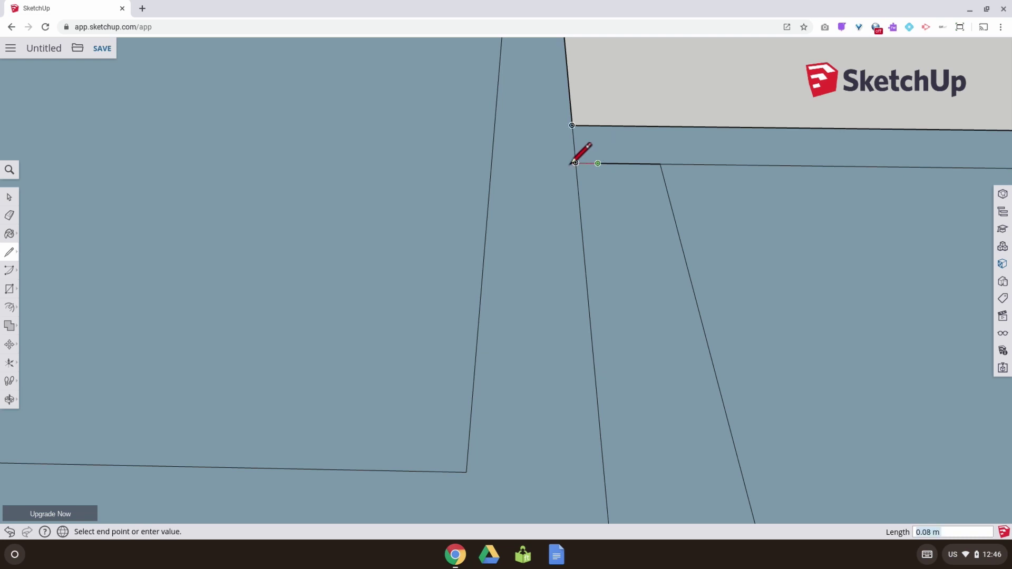
pyautogui.click(576, 163)
pyautogui.scroll(-3, 599, 176)
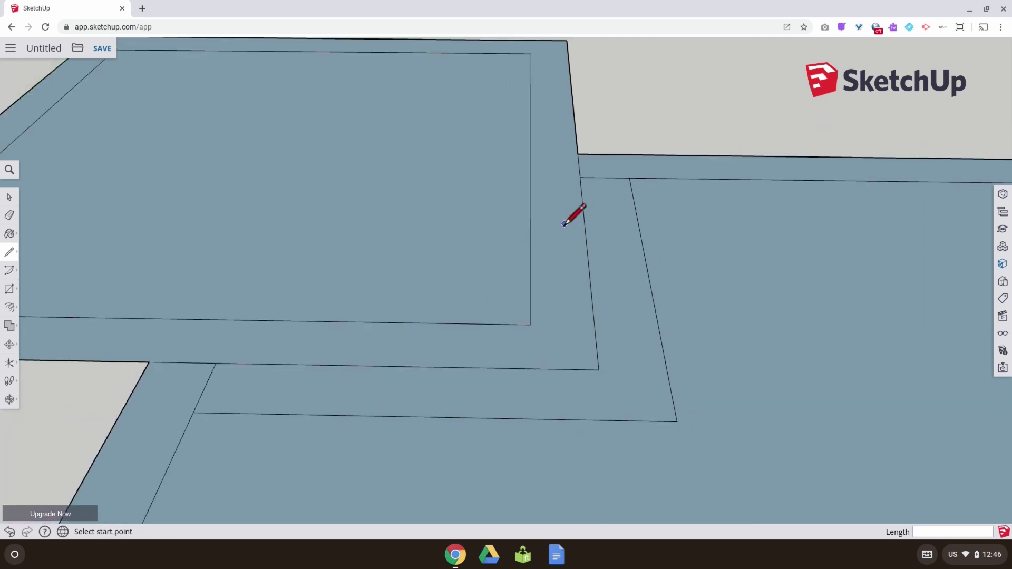
# Step: Erase the two leftover corner edges at the left turret
pyautogui.click(9, 216)
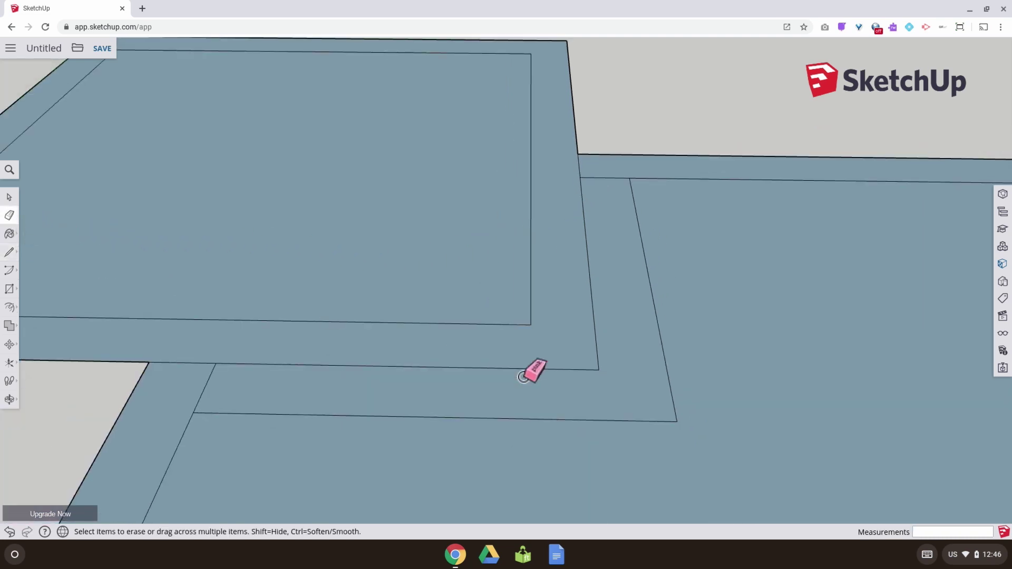
pyautogui.moveTo(659, 425); pyautogui.dragTo(682, 406)
pyautogui.scroll(-3, 682, 411)
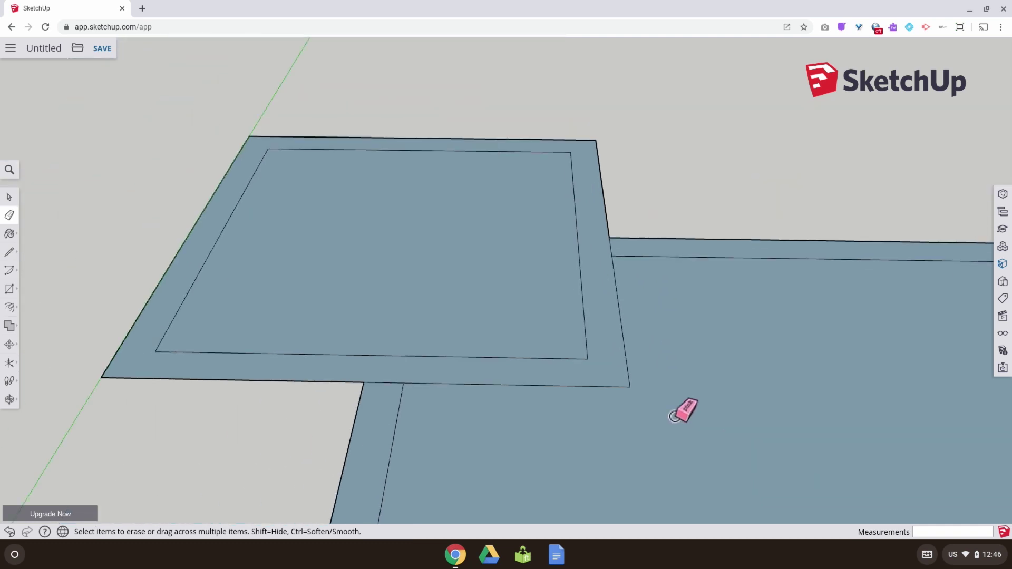
pyautogui.scroll(-4, 655, 425)
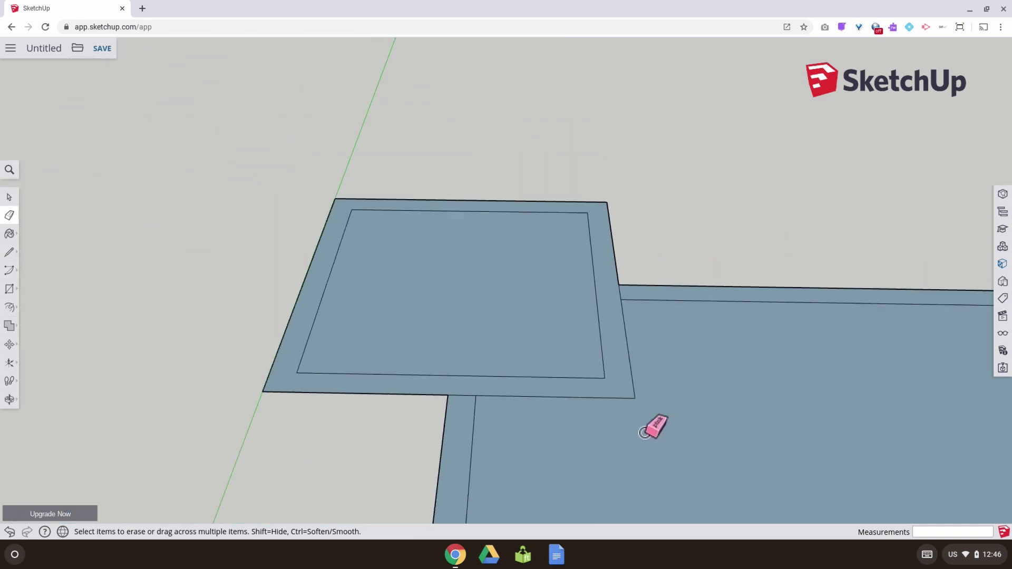
pyautogui.keyDown('shift'); pyautogui.moveTo(689, 447); pyautogui.dragTo(541, 257, button='middle'); pyautogui.keyUp('shift')
pyautogui.scroll(-5, 553, 277)
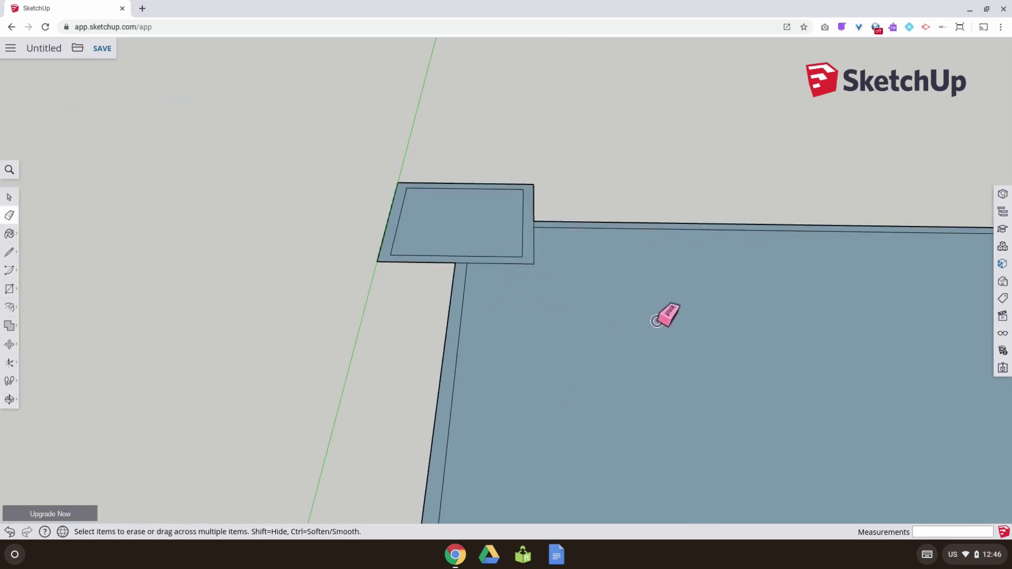
pyautogui.keyDown('shift'); pyautogui.moveTo(788, 307); pyautogui.dragTo(528, 167, button='middle'); pyautogui.keyUp('shift')
pyautogui.scroll(-5, 543, 189)
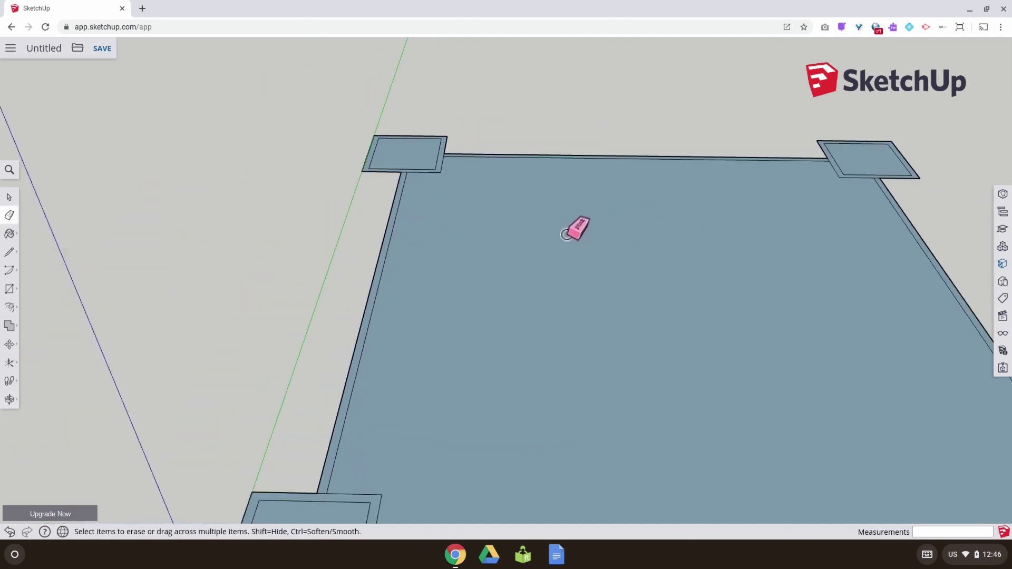
# Step: Frame the whole slab and its four corner turrets in view
pyautogui.keyDown('shift'); pyautogui.moveTo(580, 230); pyautogui.dragTo(567, 250, button='middle'); pyautogui.keyUp('shift')
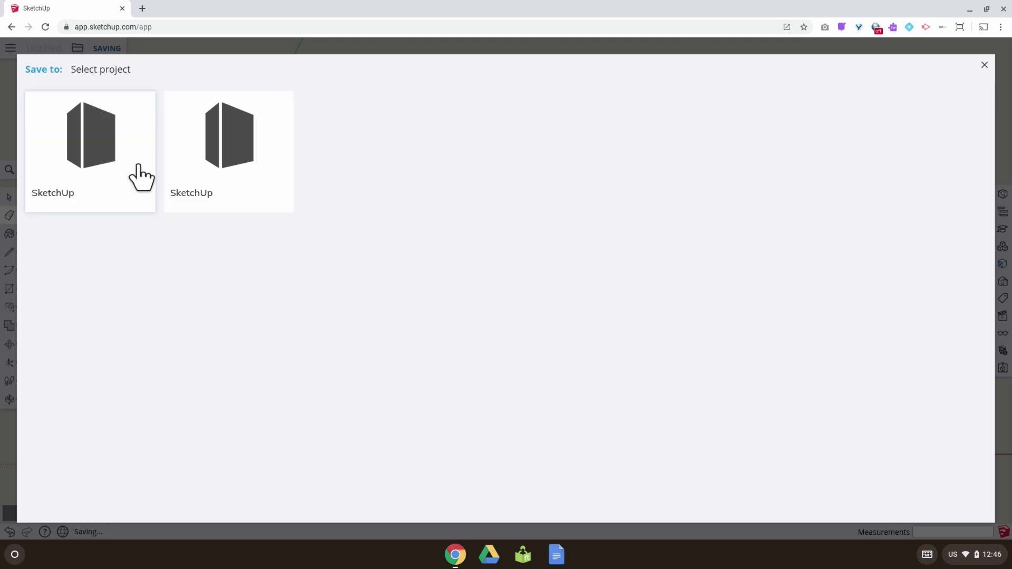
# Step: Save the model as 'Castle 2020' in the SketchUp project's Animation folder
pyautogui.click(106, 171)
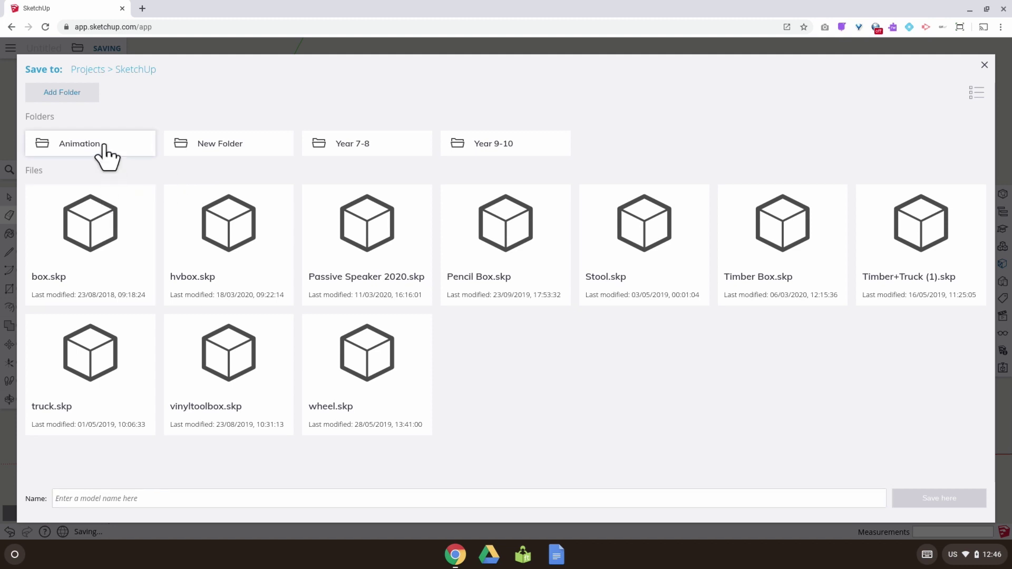
pyautogui.click(104, 148)
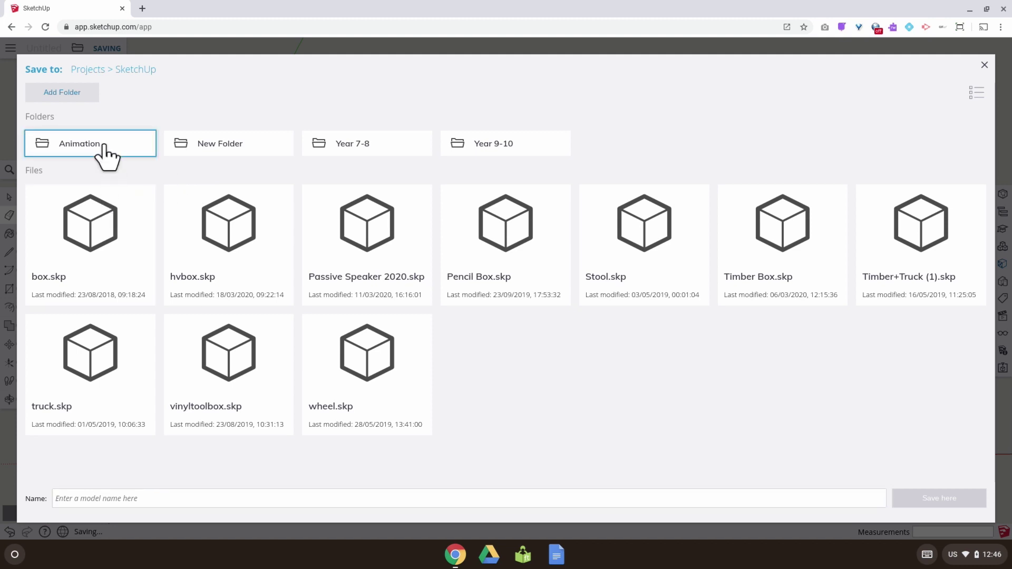
pyautogui.click(105, 147)
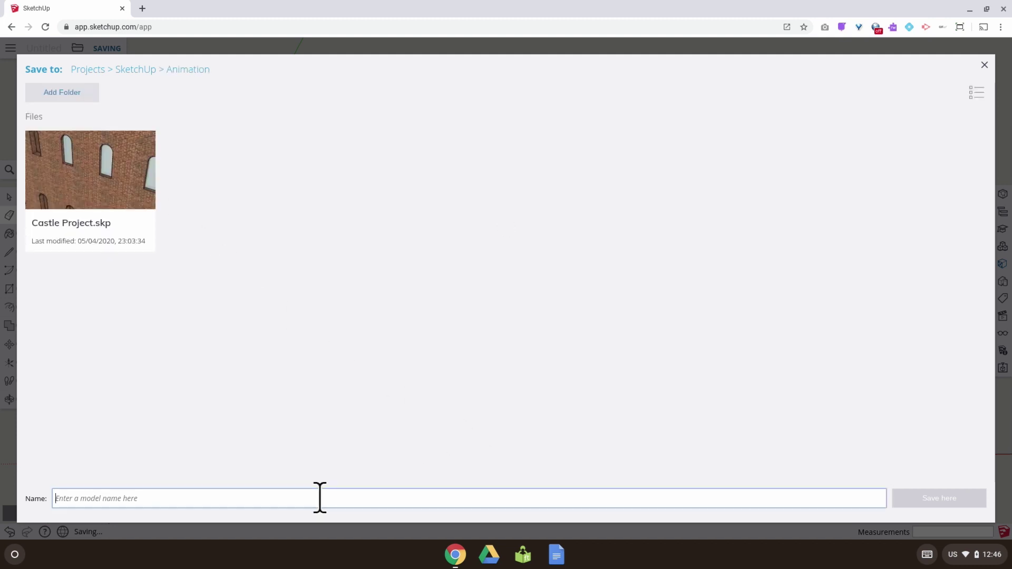
pyautogui.write('Castle 2020')
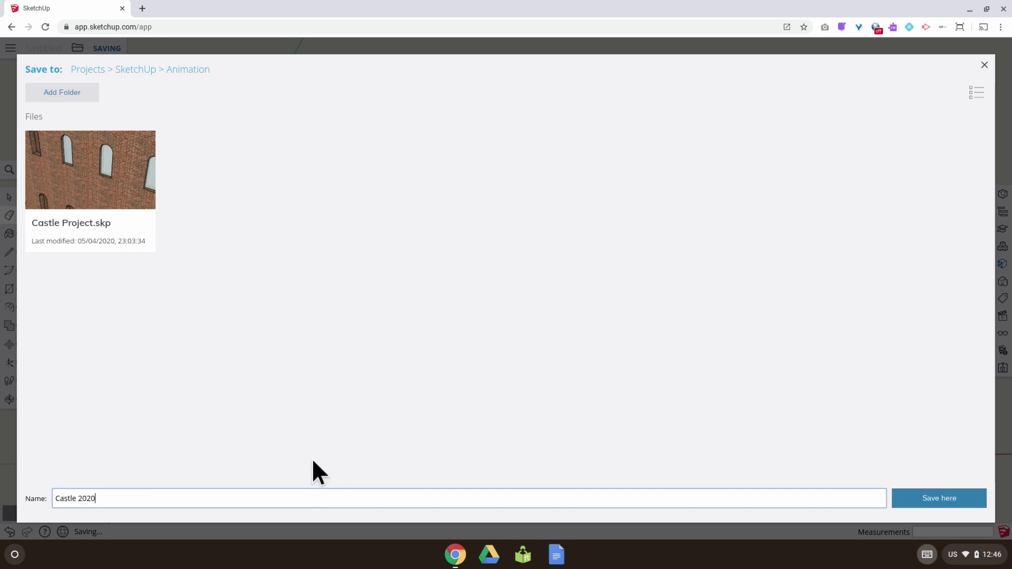
pyautogui.click(904, 497)
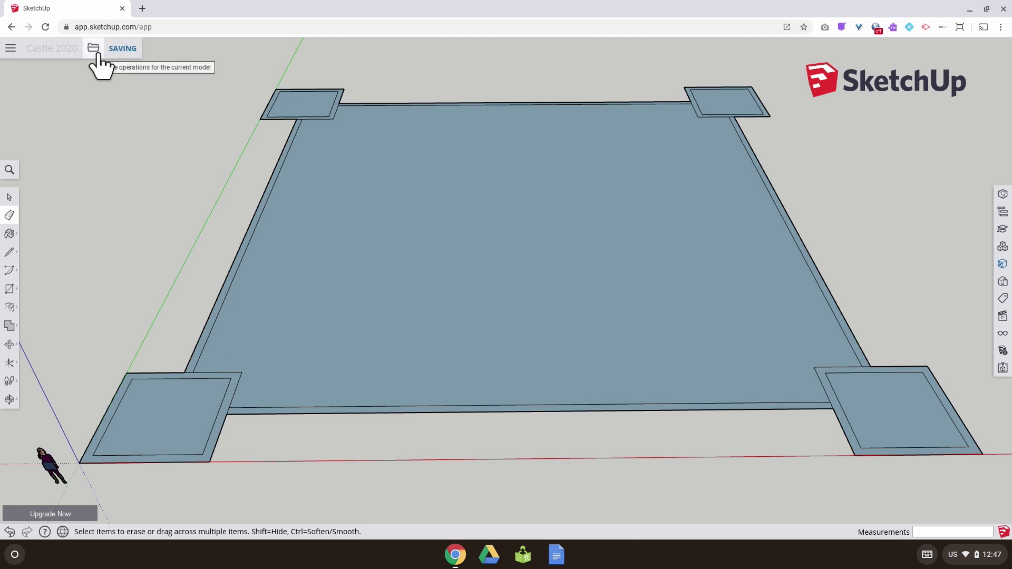
# Step: Download the model as a 2020-version Castle 2020.skp file
pyautogui.click(97, 53)
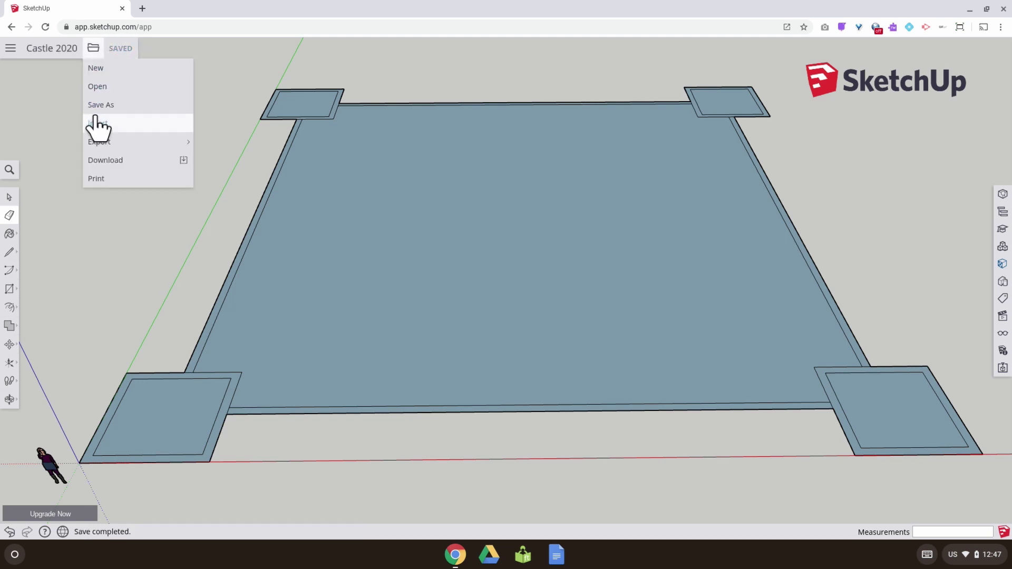
pyautogui.moveTo(95, 141)
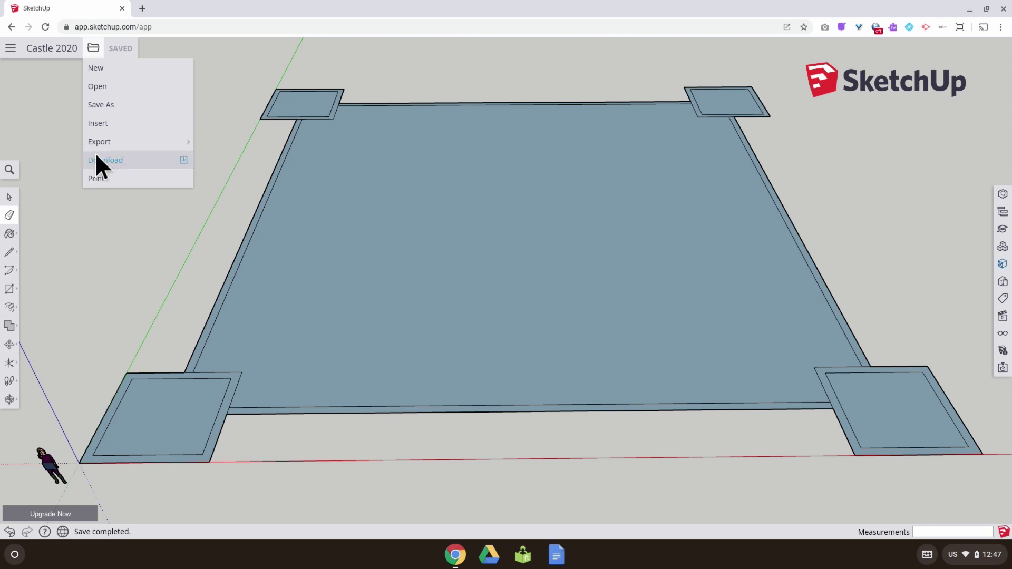
pyautogui.click(96, 162)
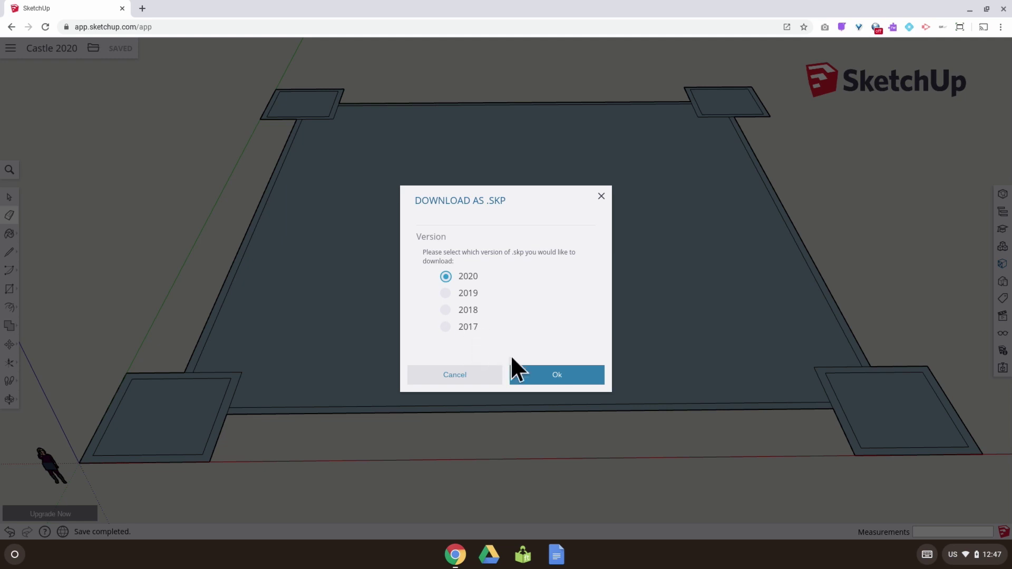
pyautogui.click(533, 376)
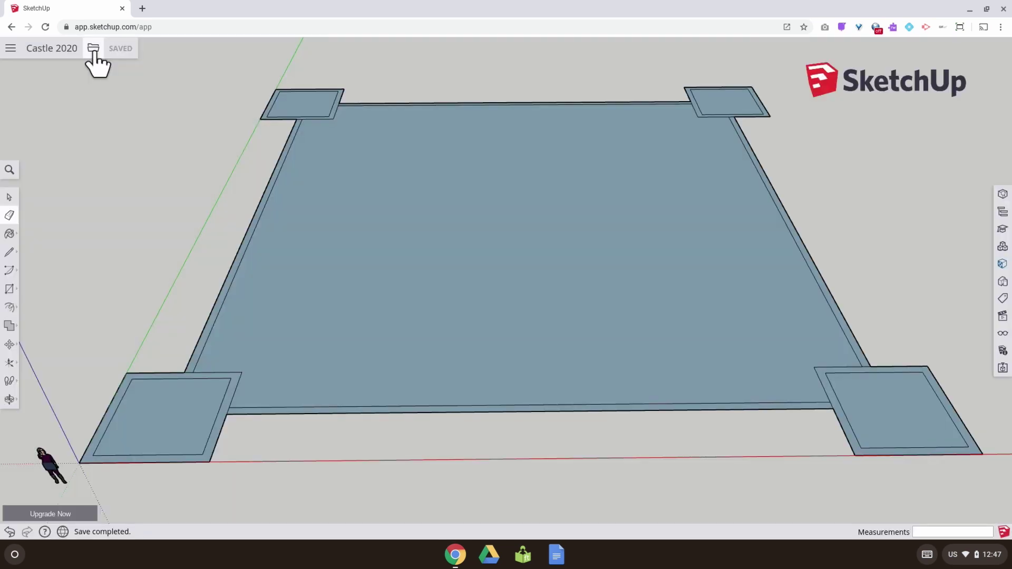
pyautogui.click(93, 48)
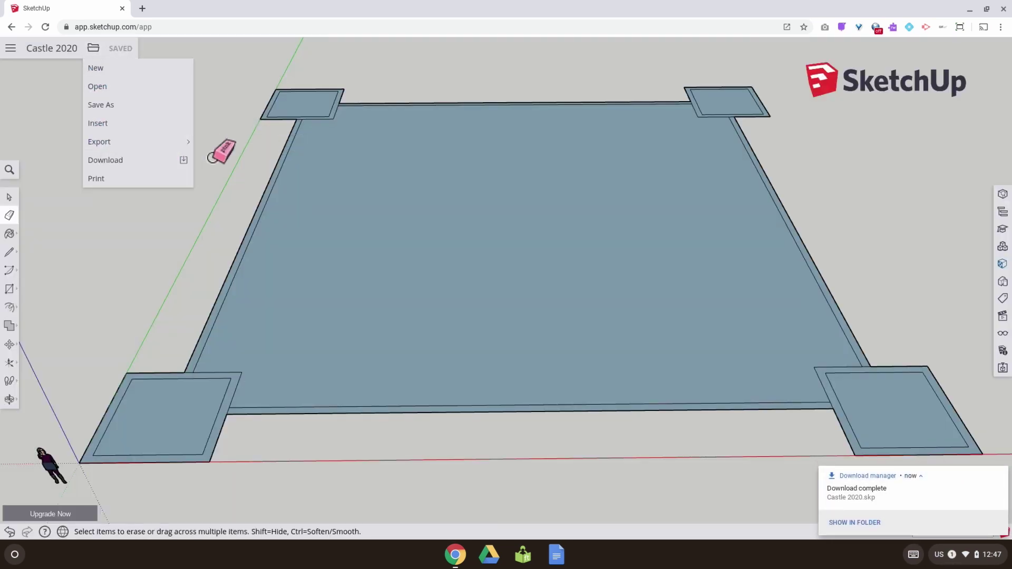
pyautogui.moveTo(150, 142)
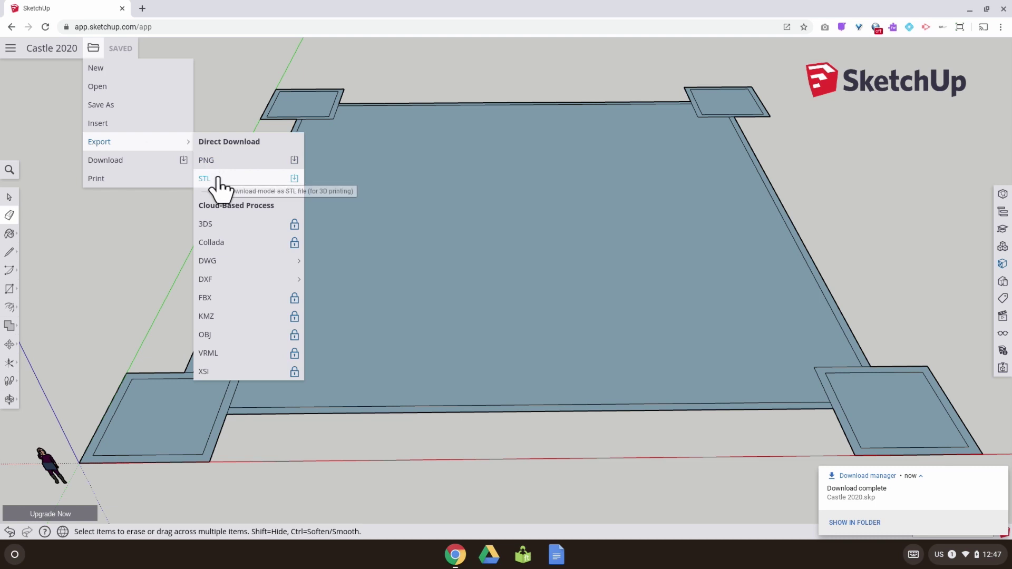
pyautogui.click(240, 48)
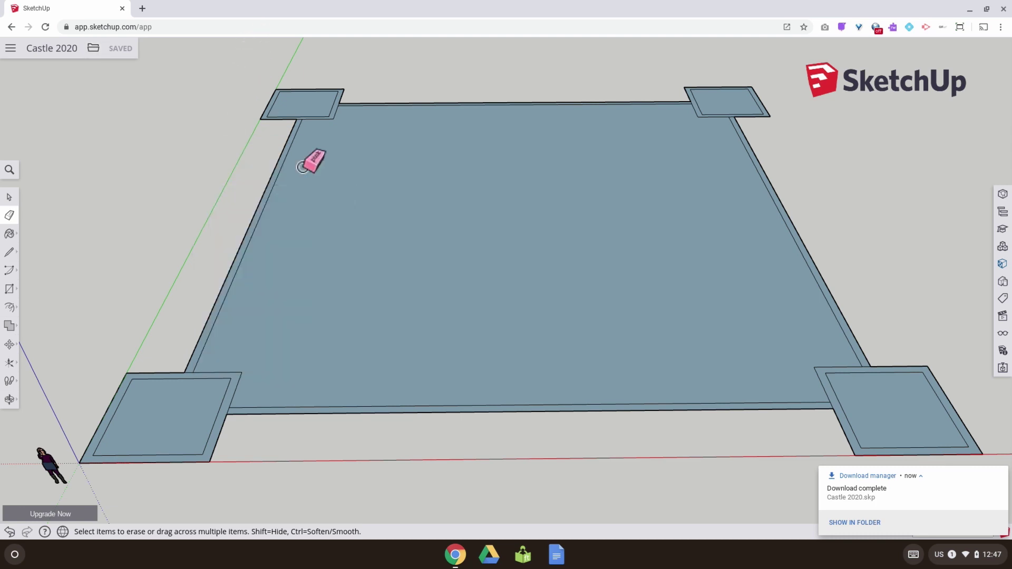